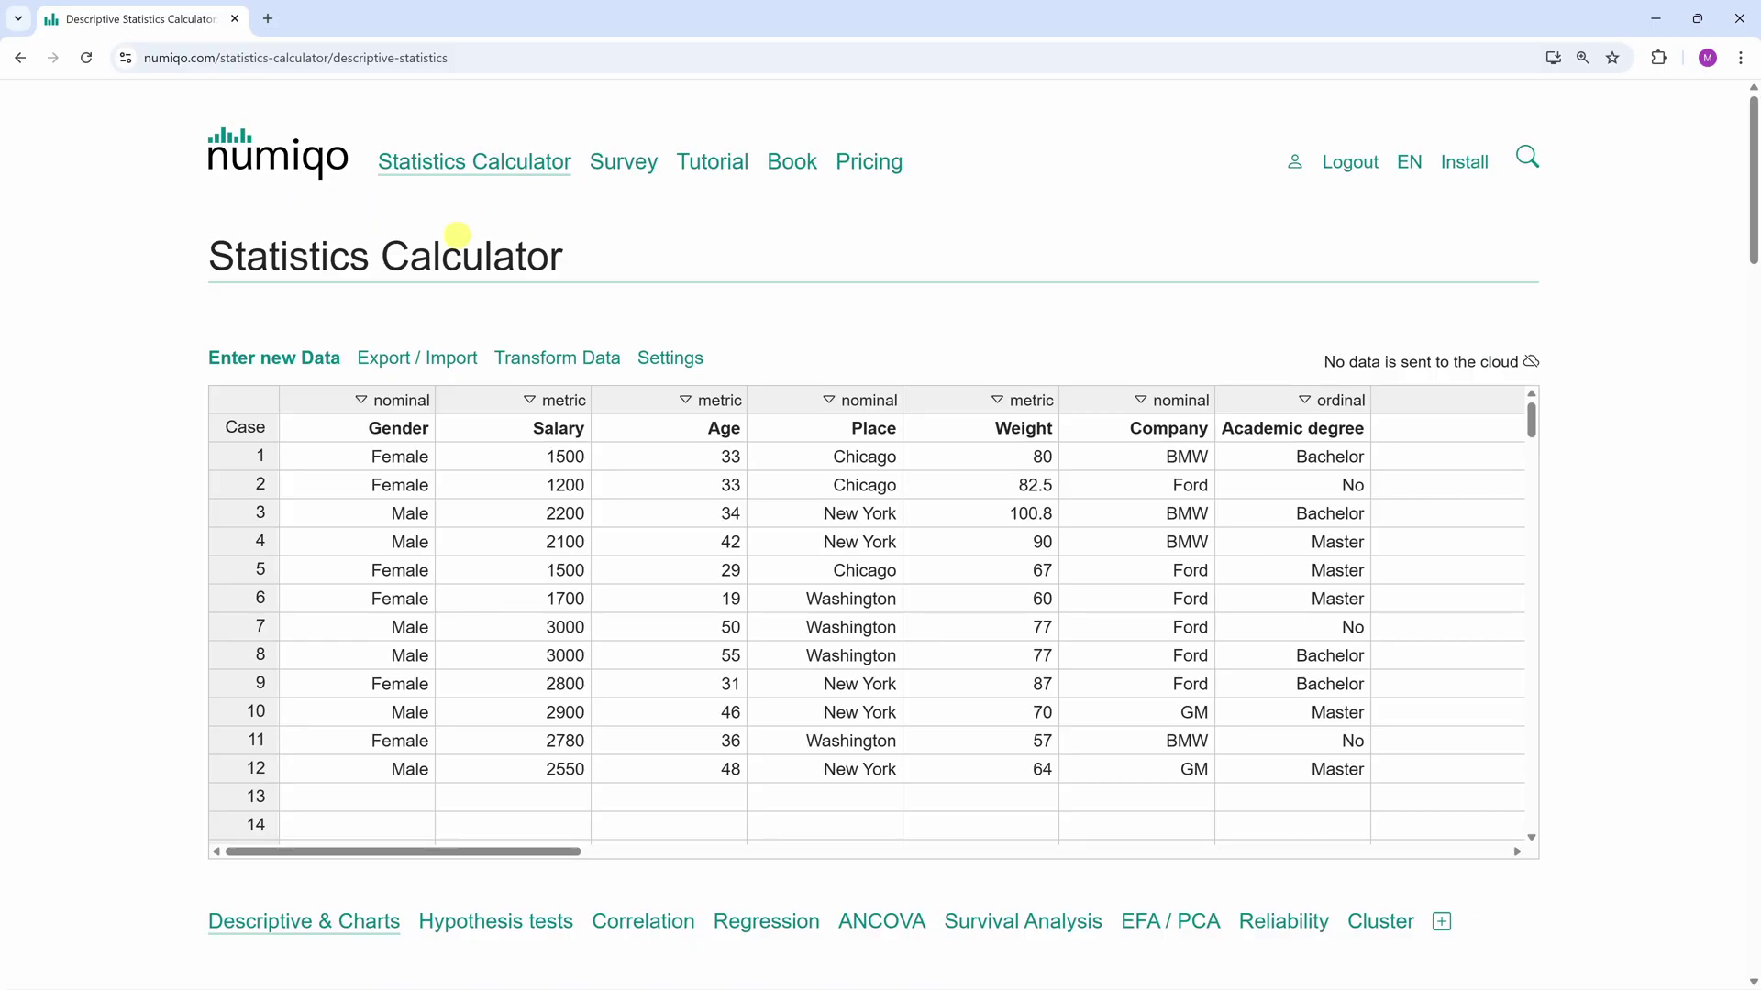
Clear the table and paste in the copied Gender through Company rows 1–12.
drag(352, 431, 1127, 773)
key(ctrl+c)
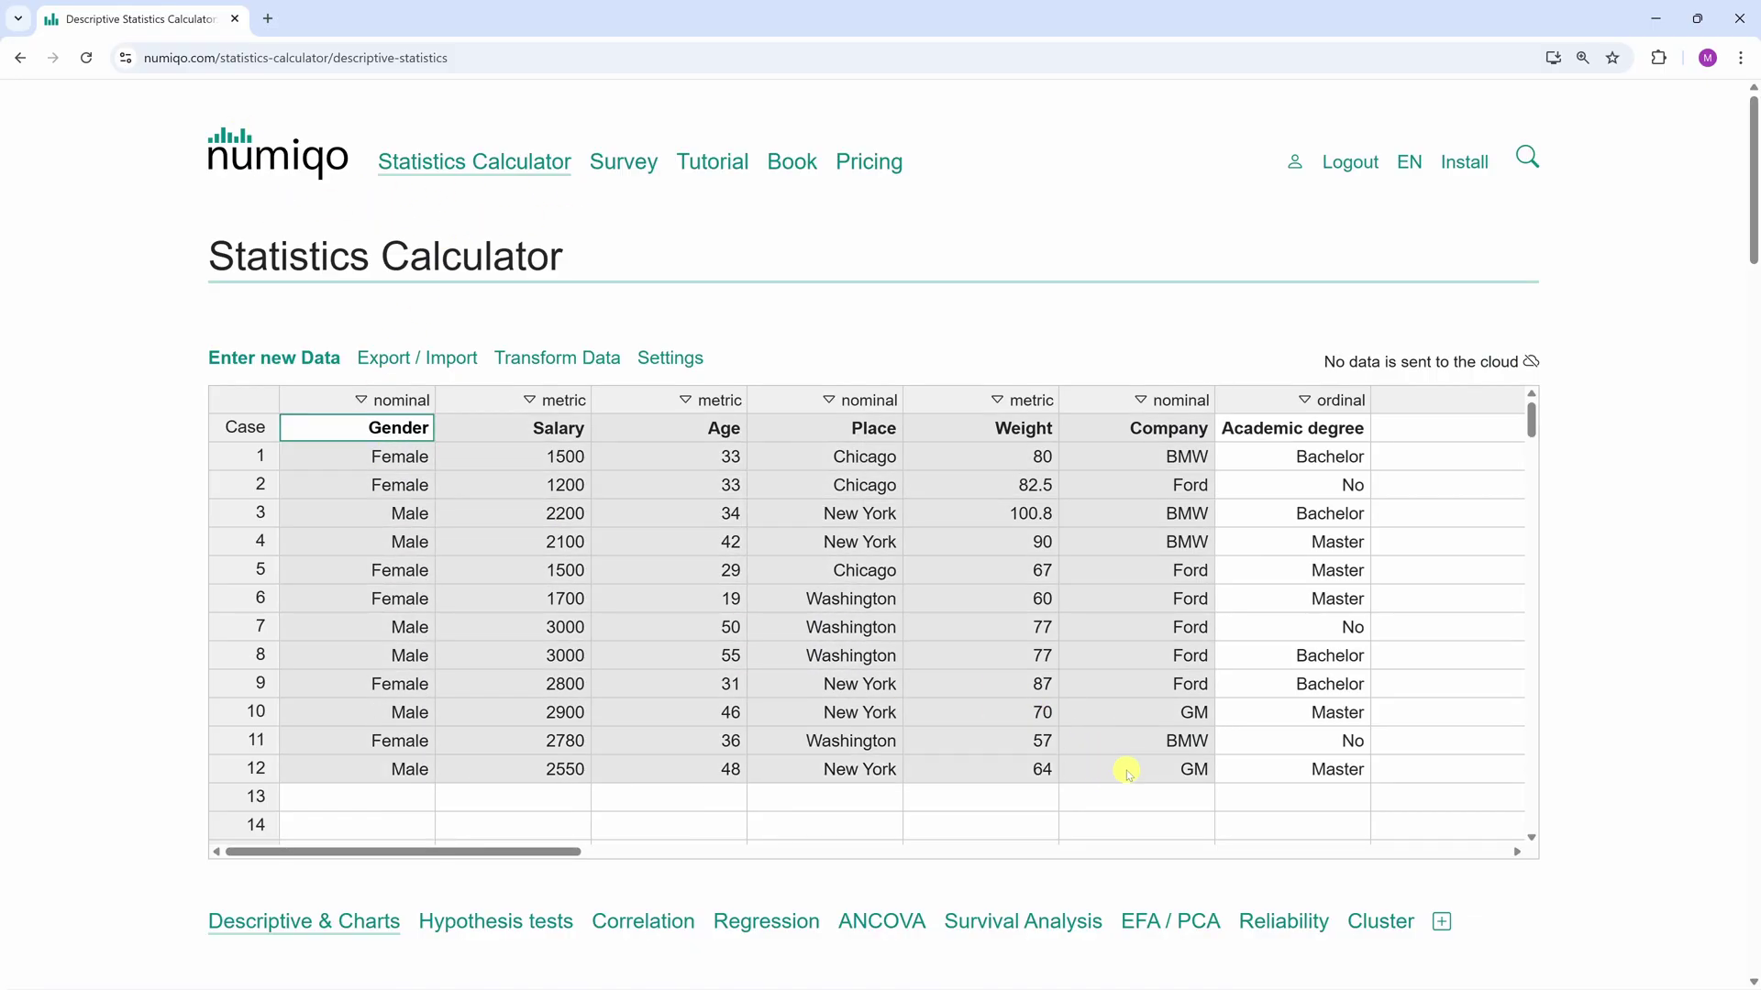
click(288, 360)
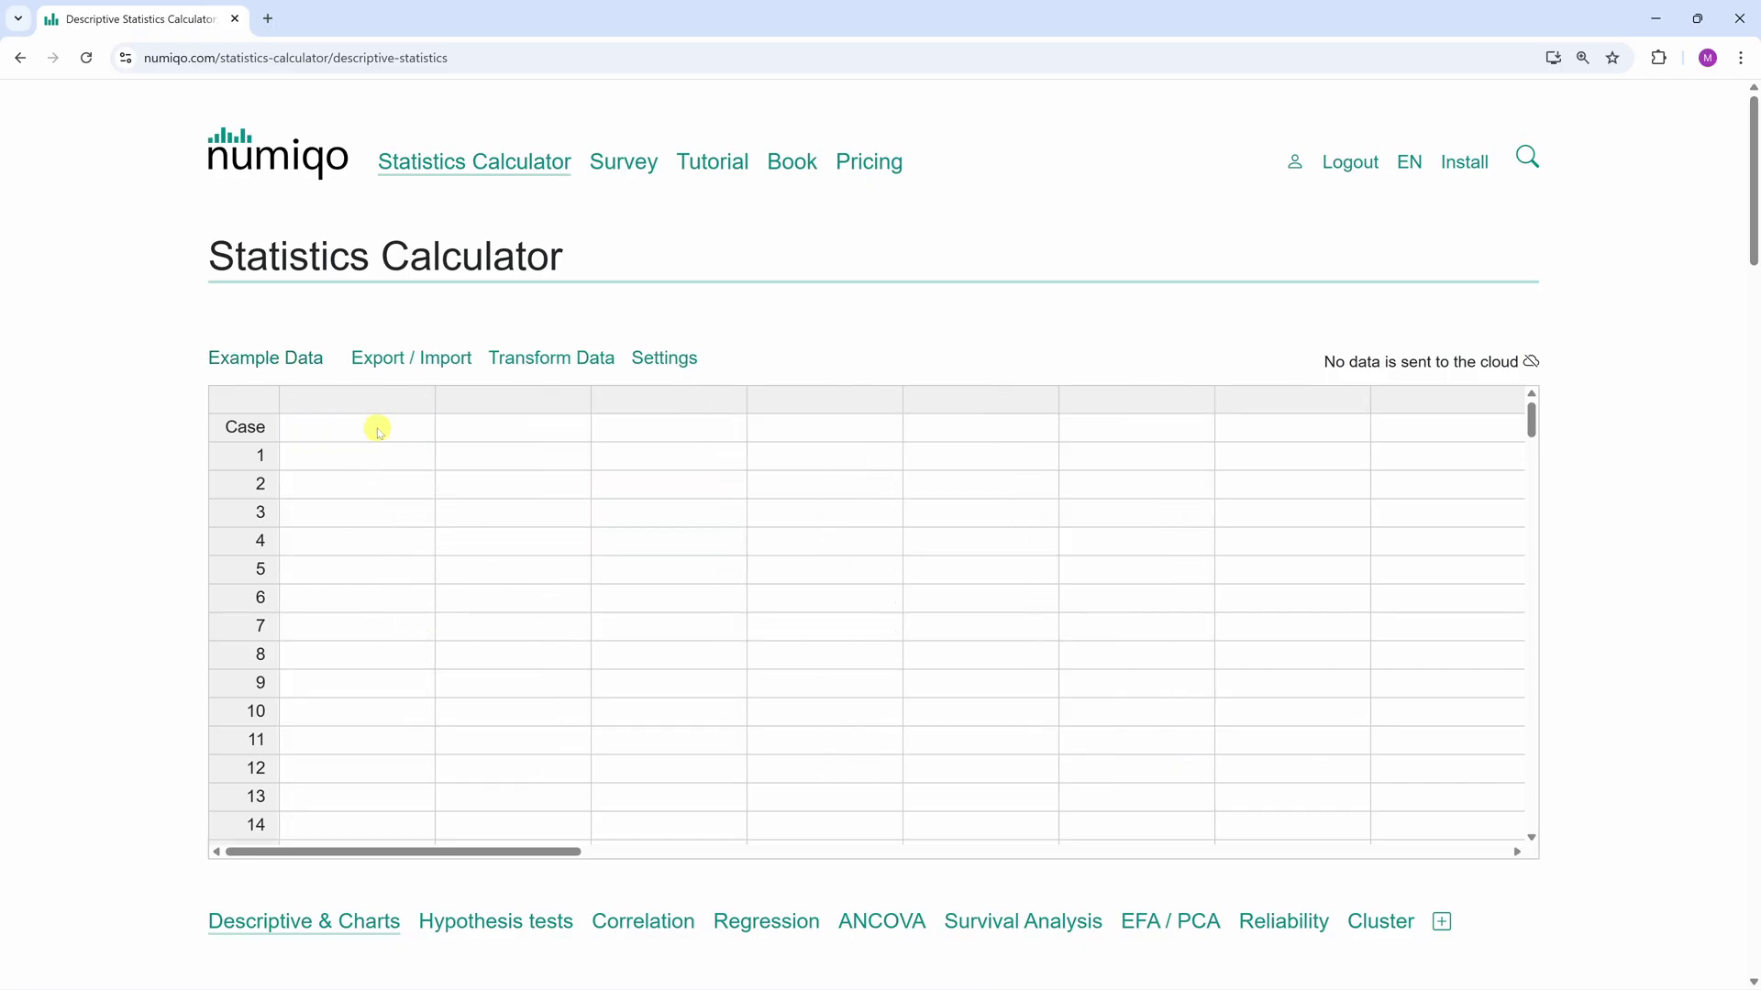
key(ctrl+v)
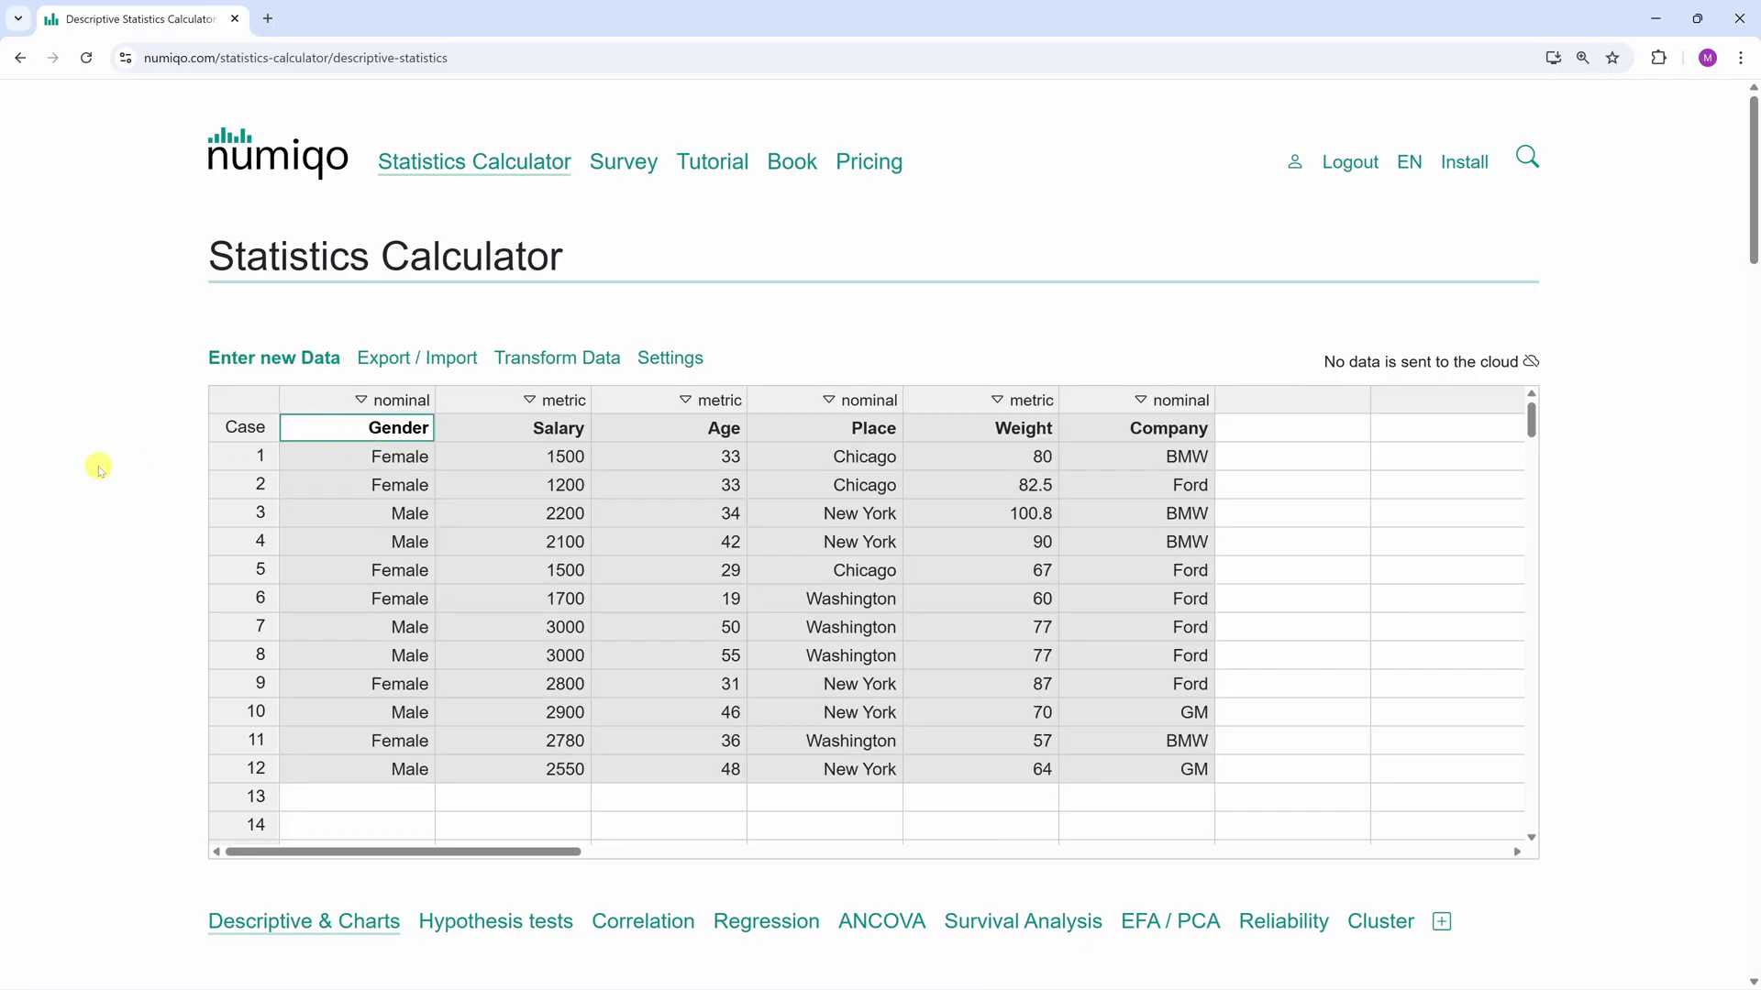
click(739, 711)
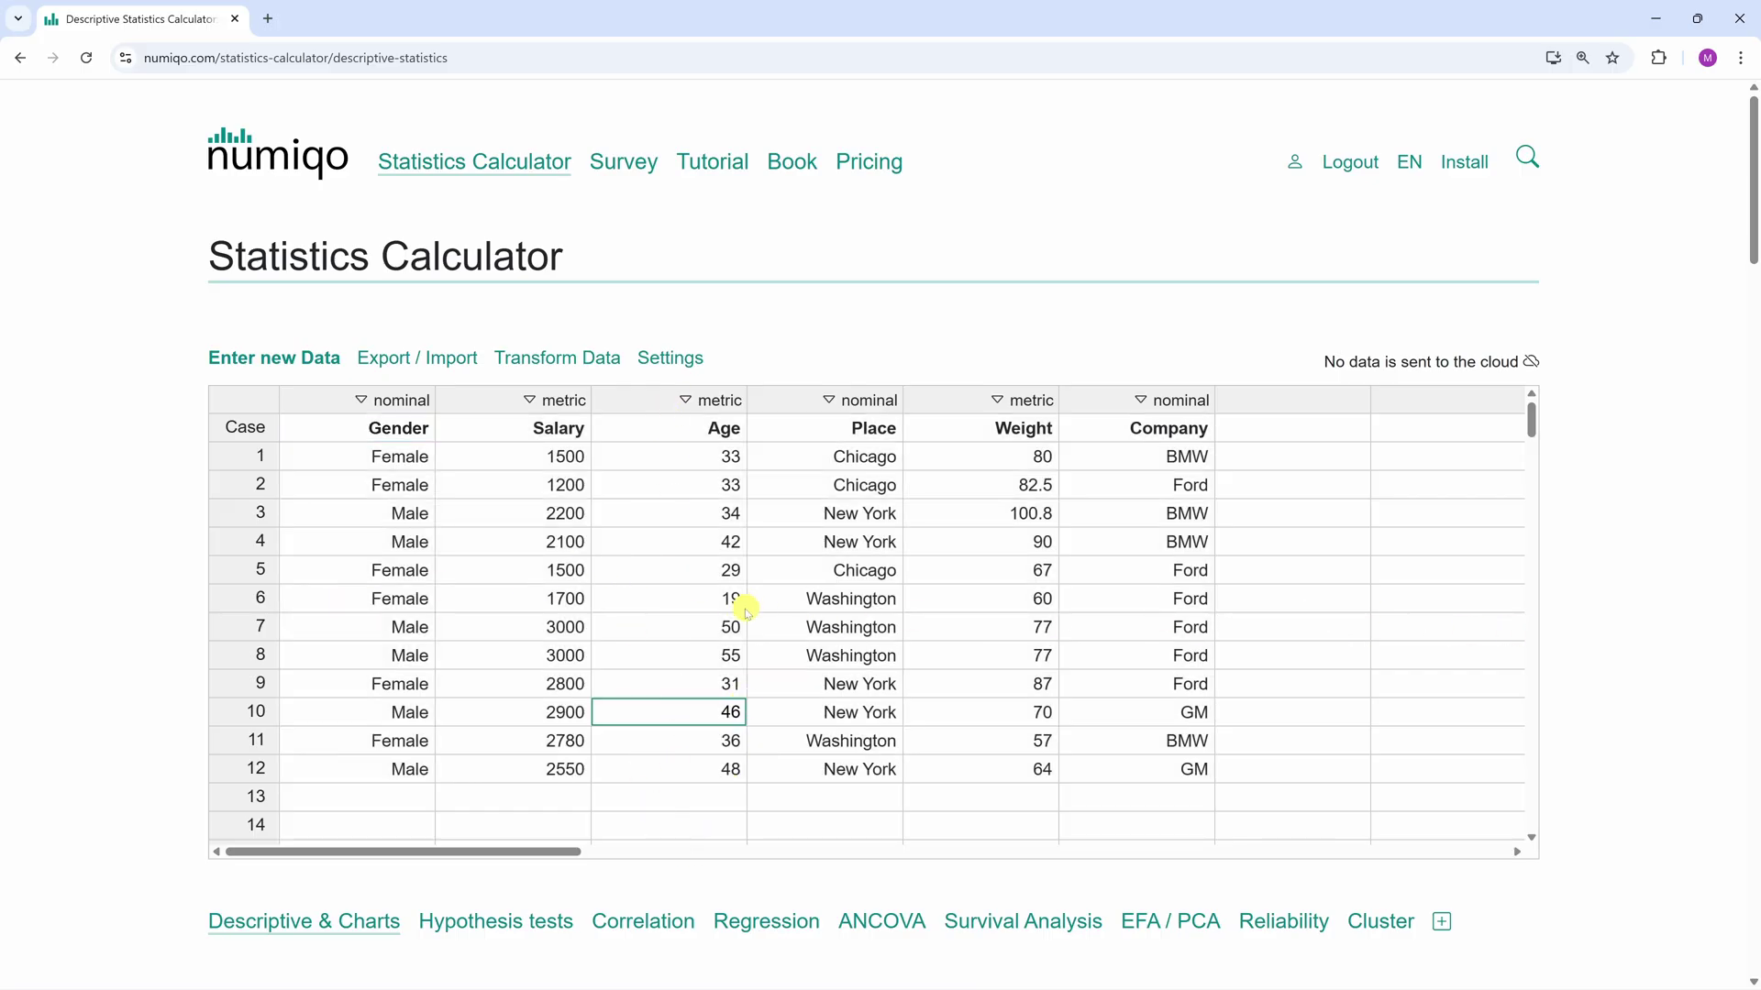
scroll(730, 632, down, 5)
scroll(731, 637, up, 5)
scroll(110, 524, down, 1)
scroll(95, 538, down, 1)
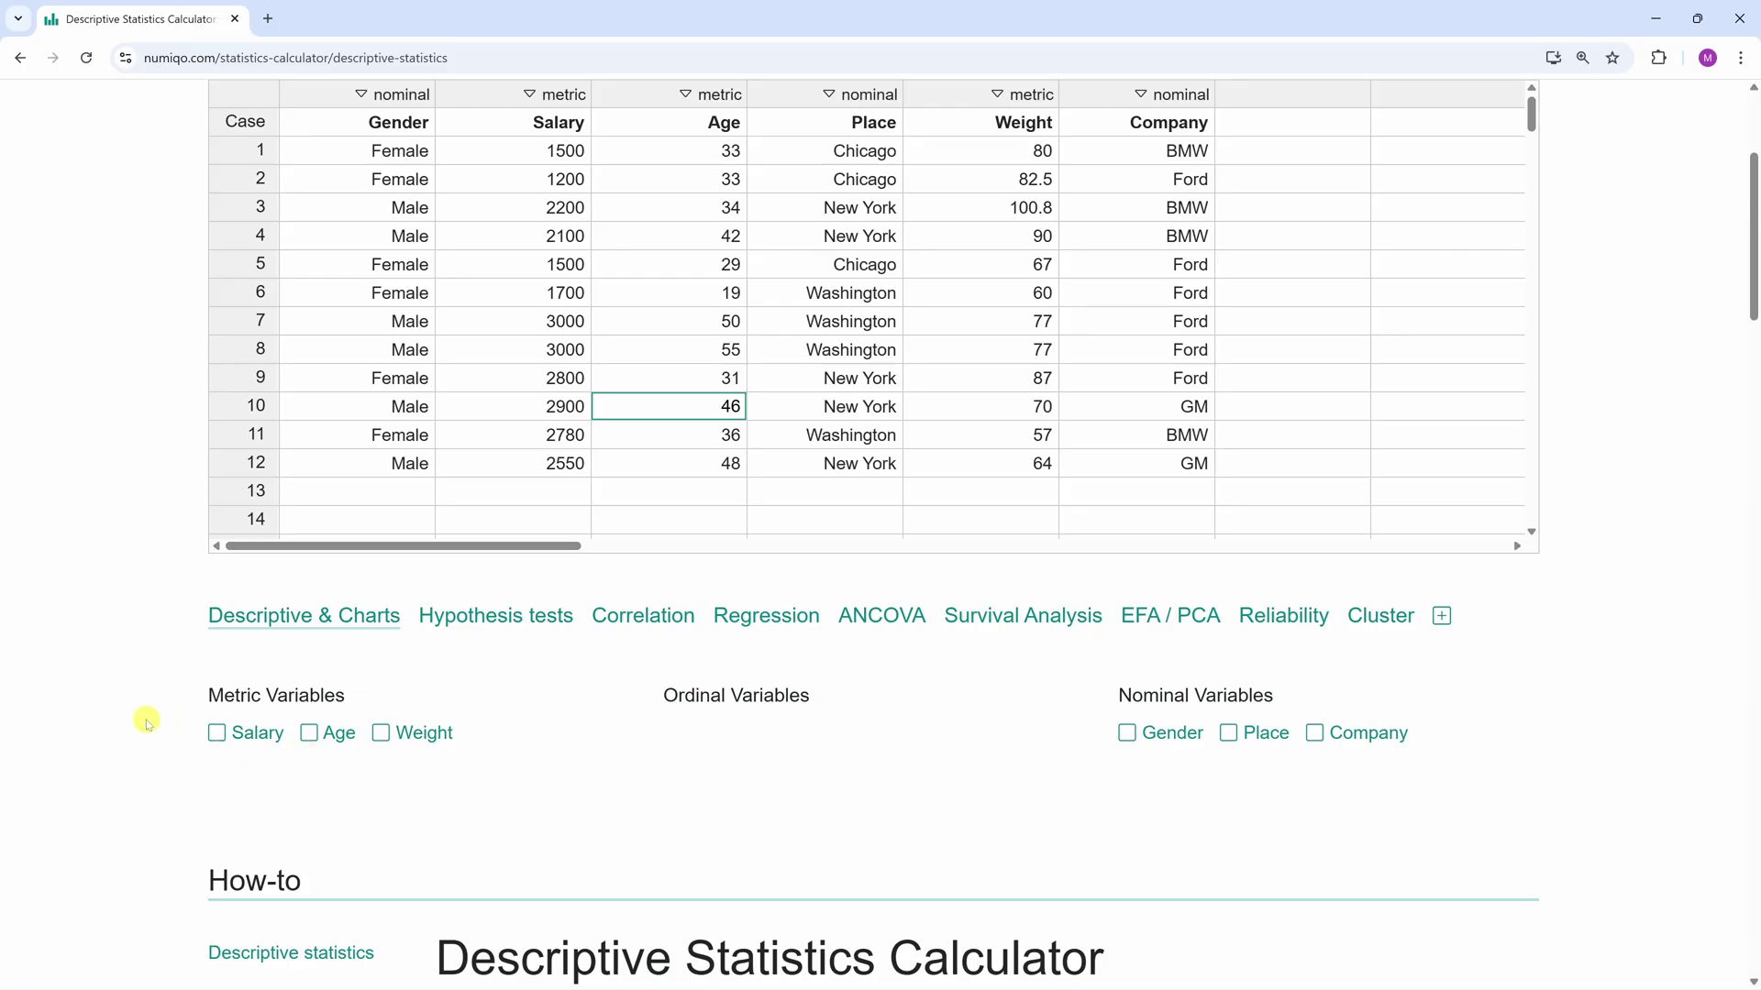
scroll(144, 721, up, 2)
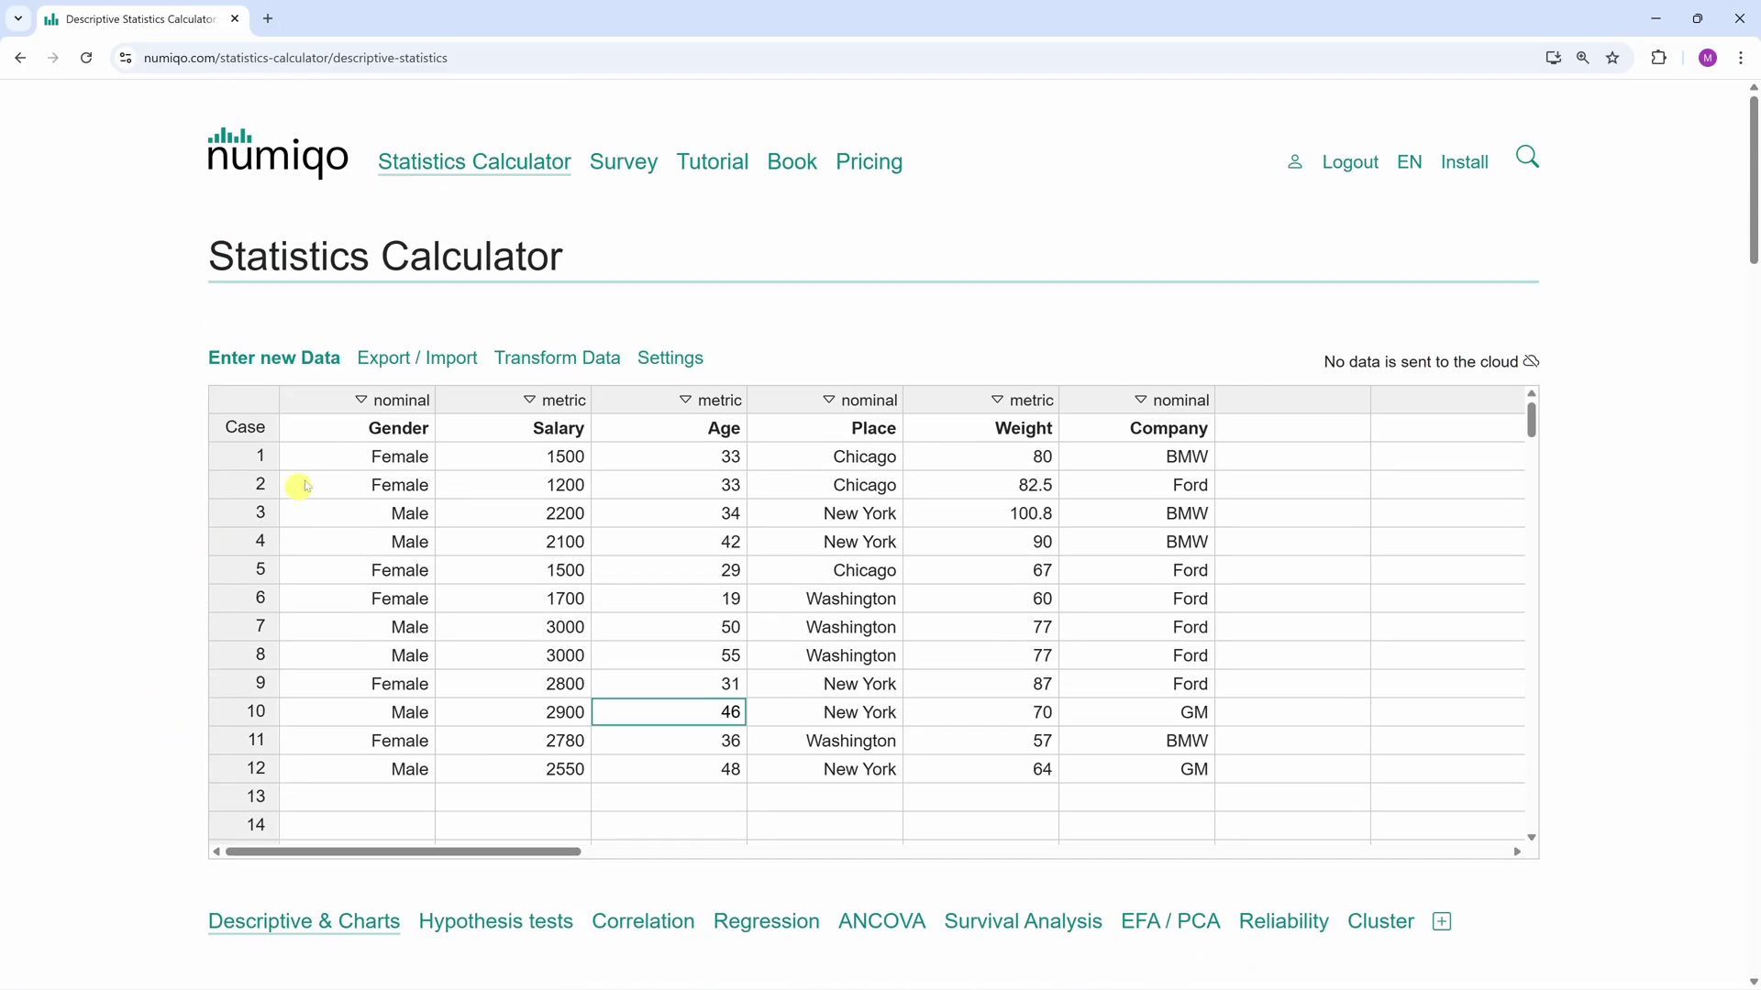
click(407, 359)
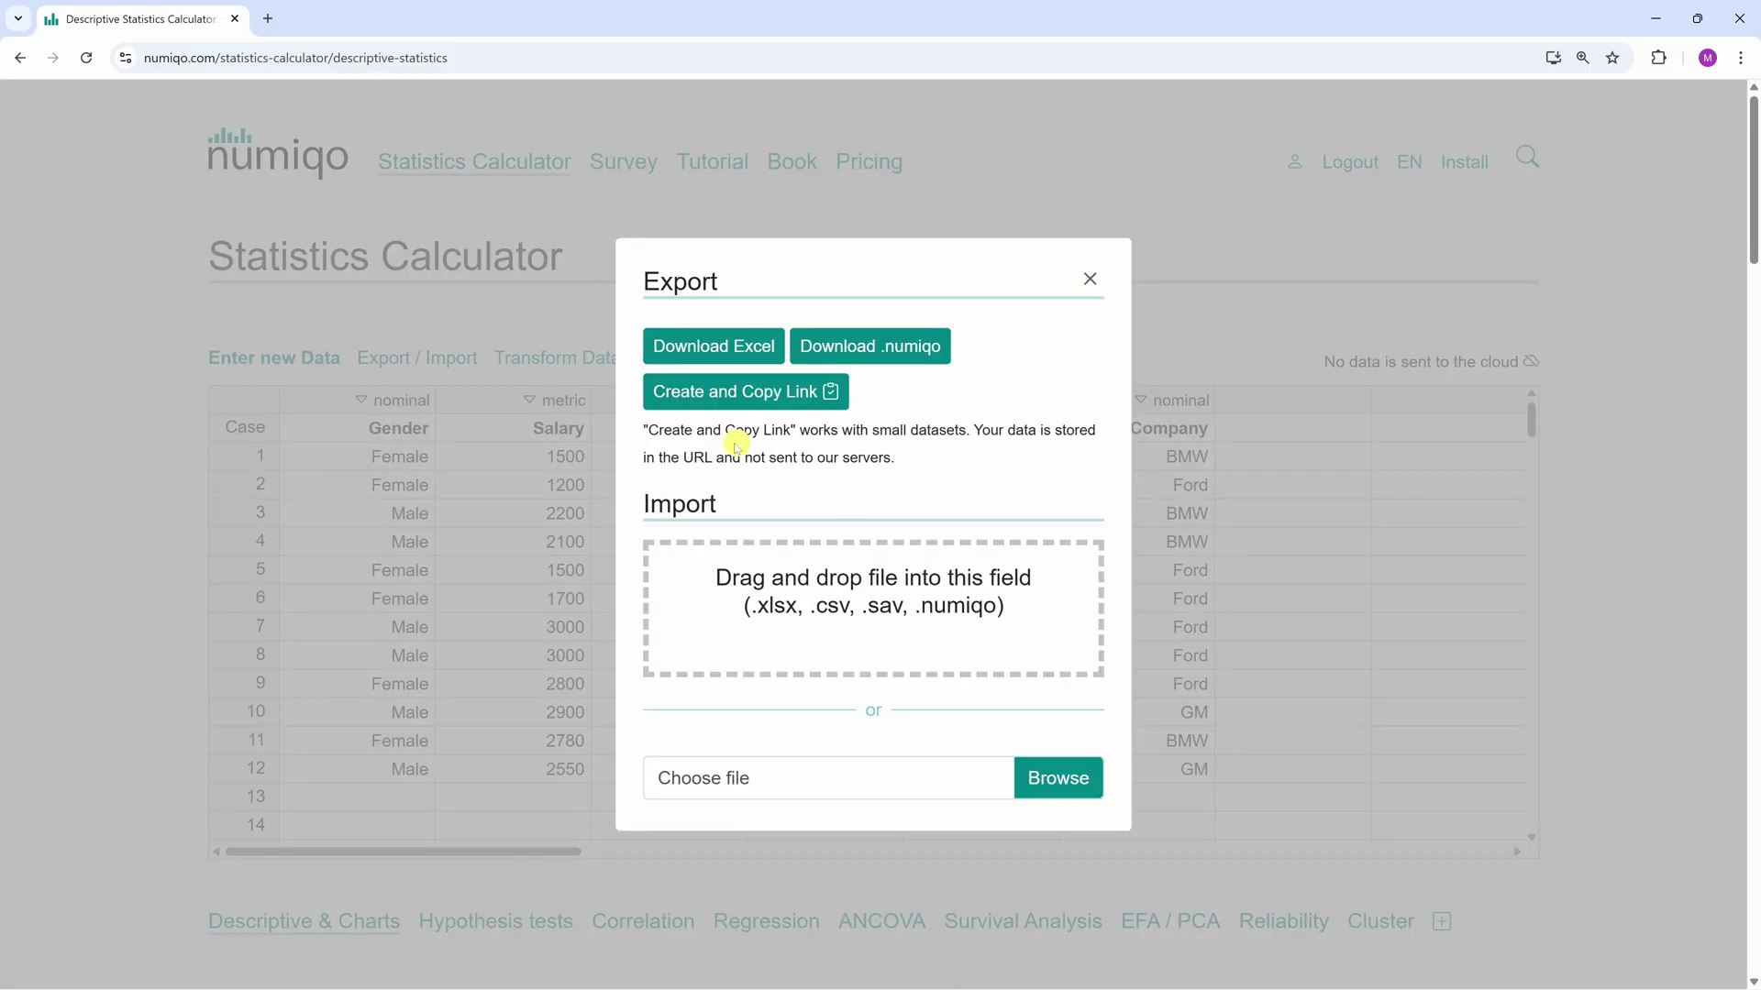
click(89, 539)
scroll(97, 532, down, 1)
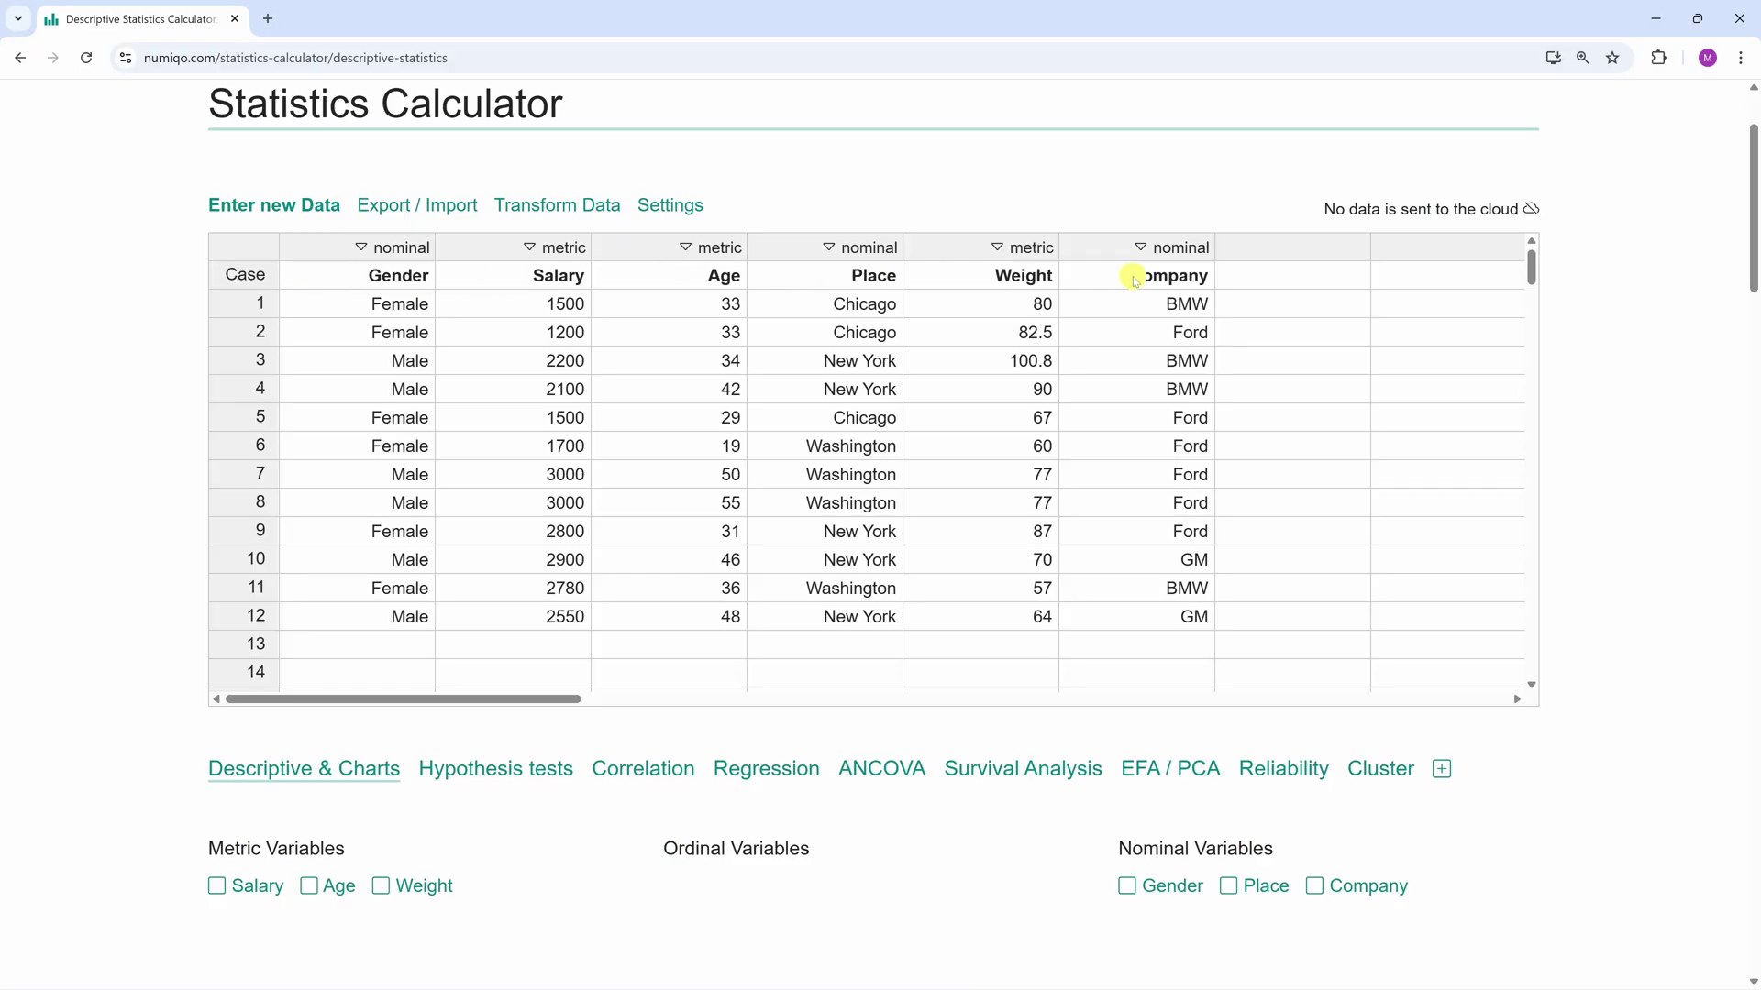
scroll(66, 441, down, 2)
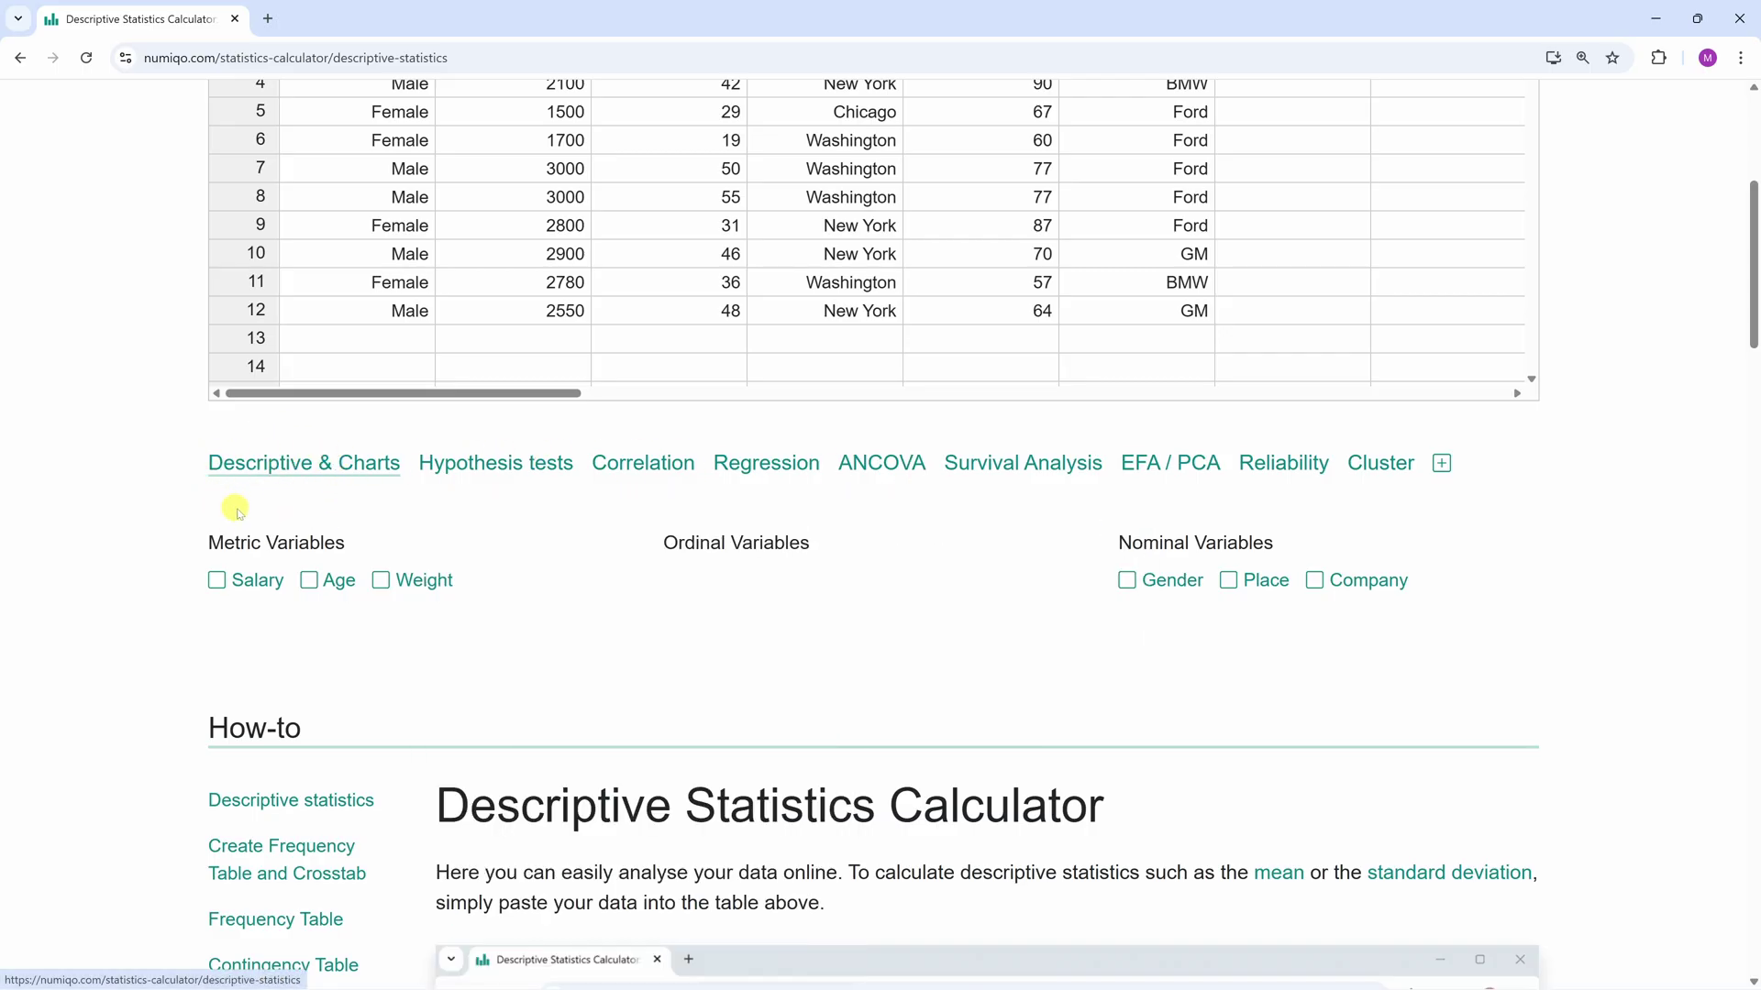
scroll(165, 476, down, 1)
Try Salary and Gender, then settle on Salary statistics grouped by Place.
click(215, 425)
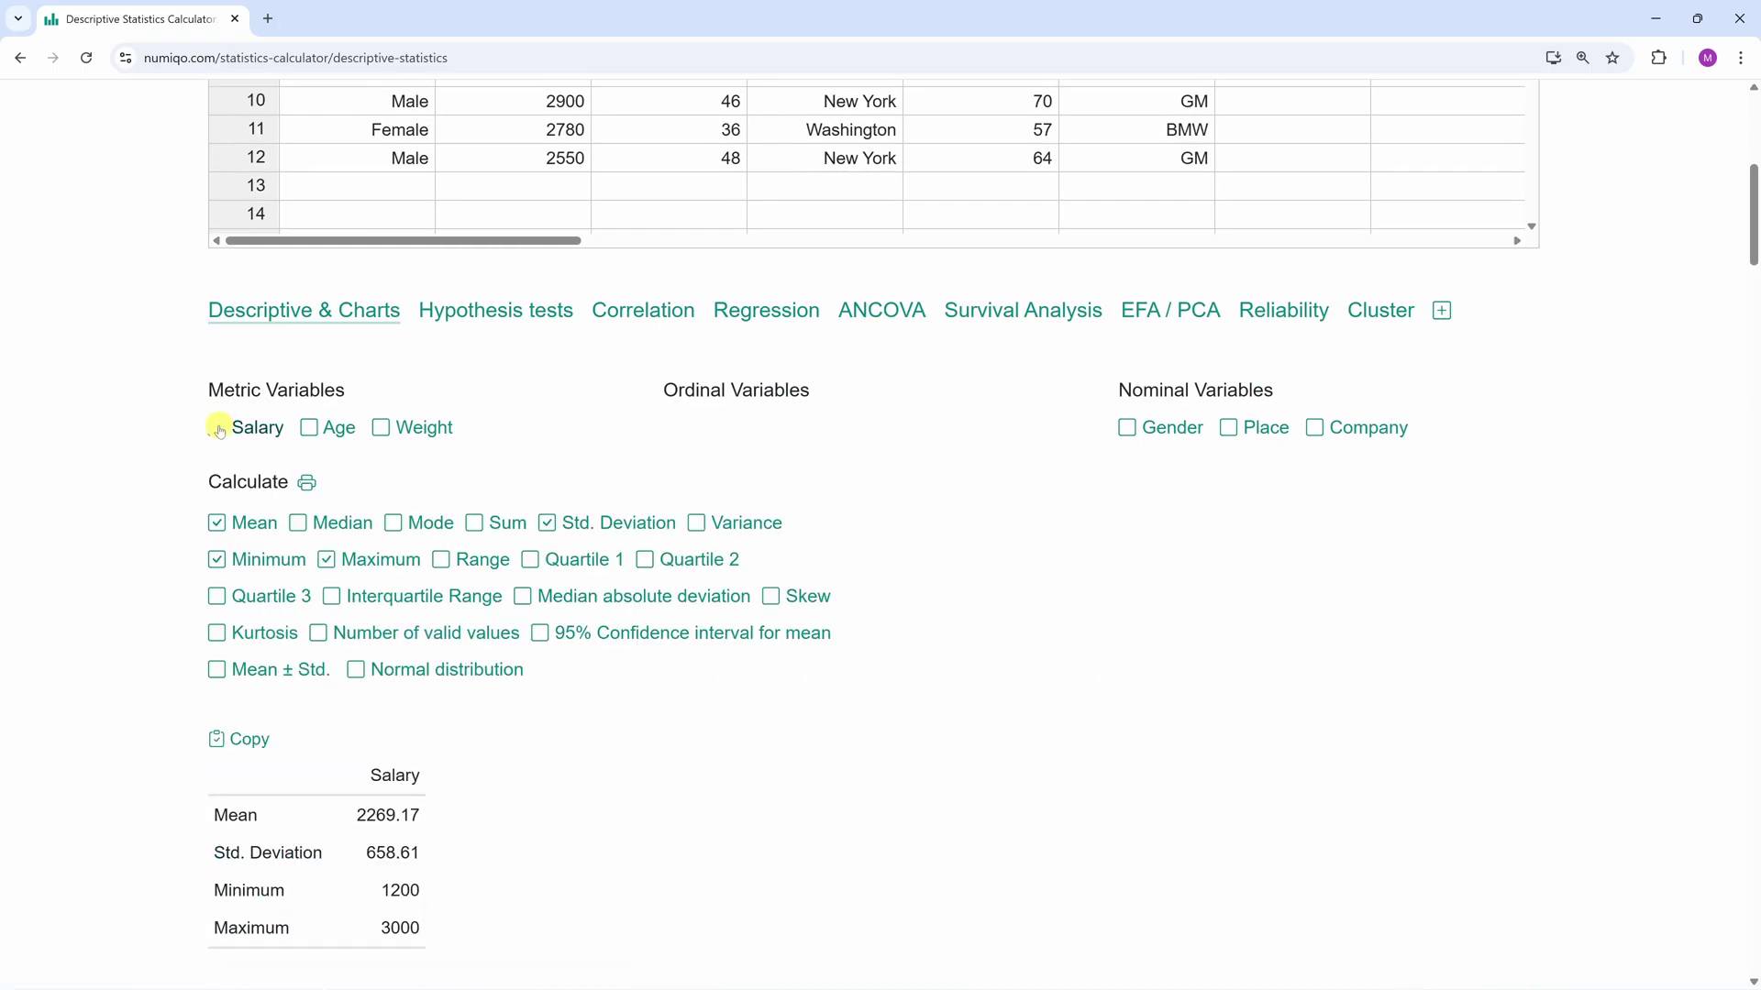
scroll(152, 434, down, 1)
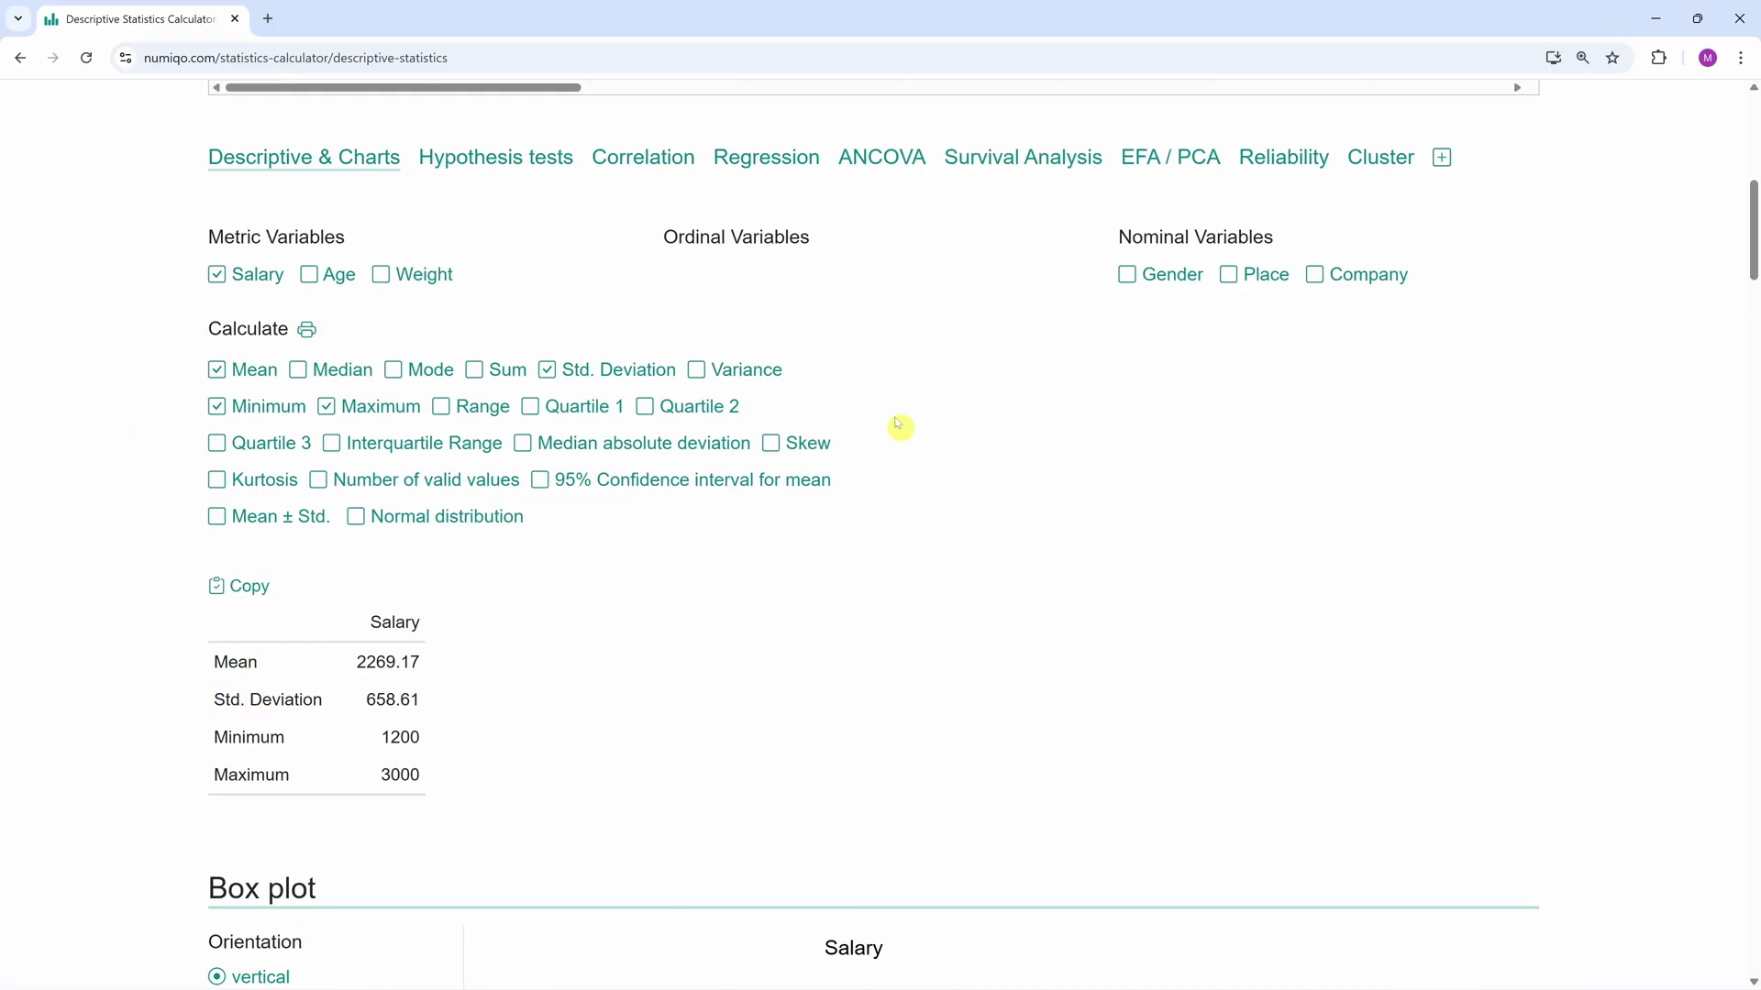
click(251, 280)
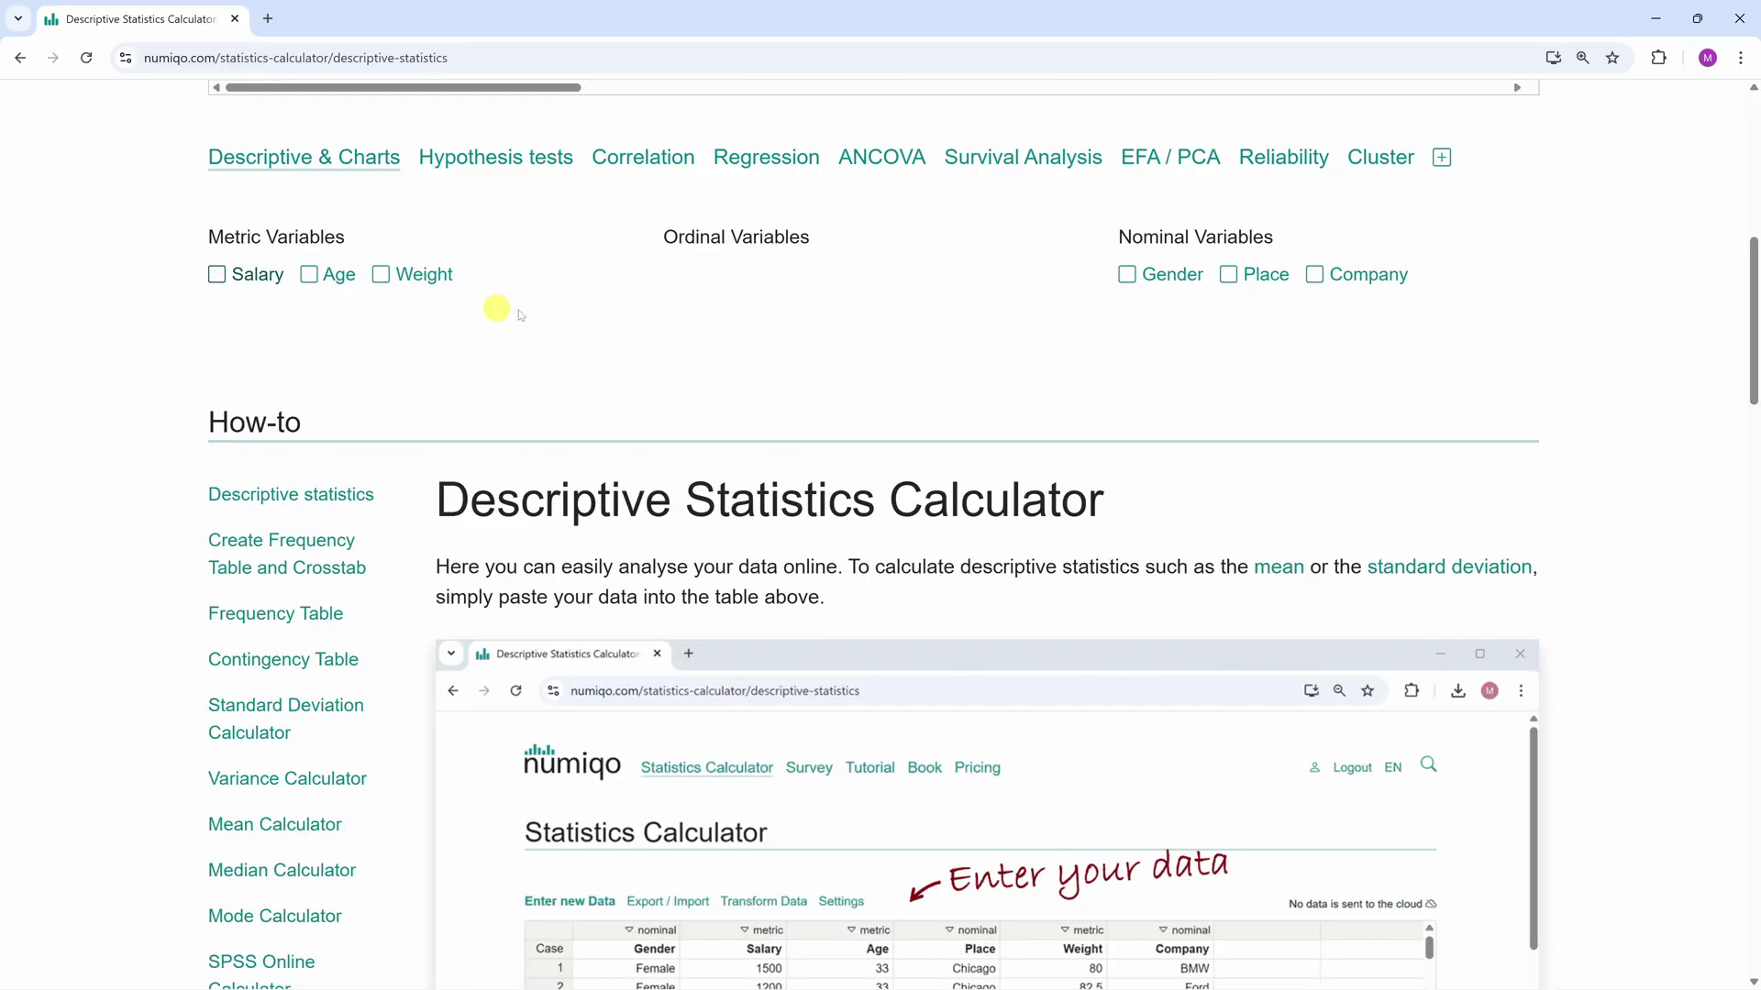
click(1164, 276)
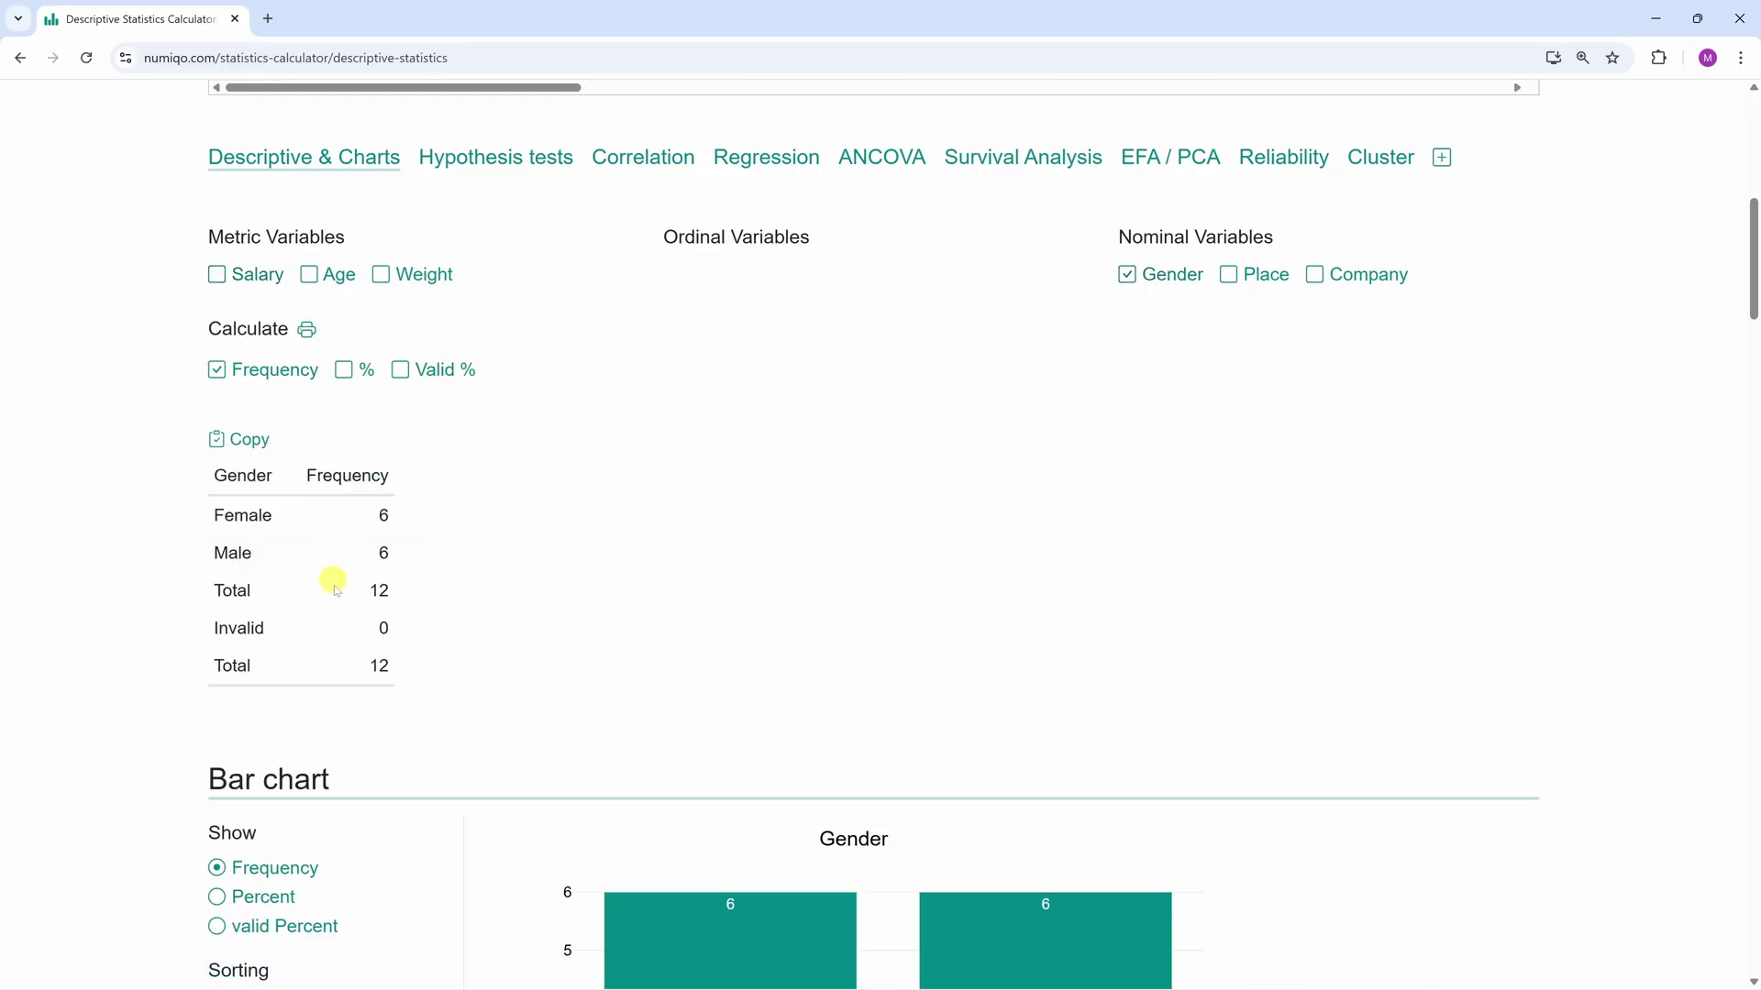
click(1228, 276)
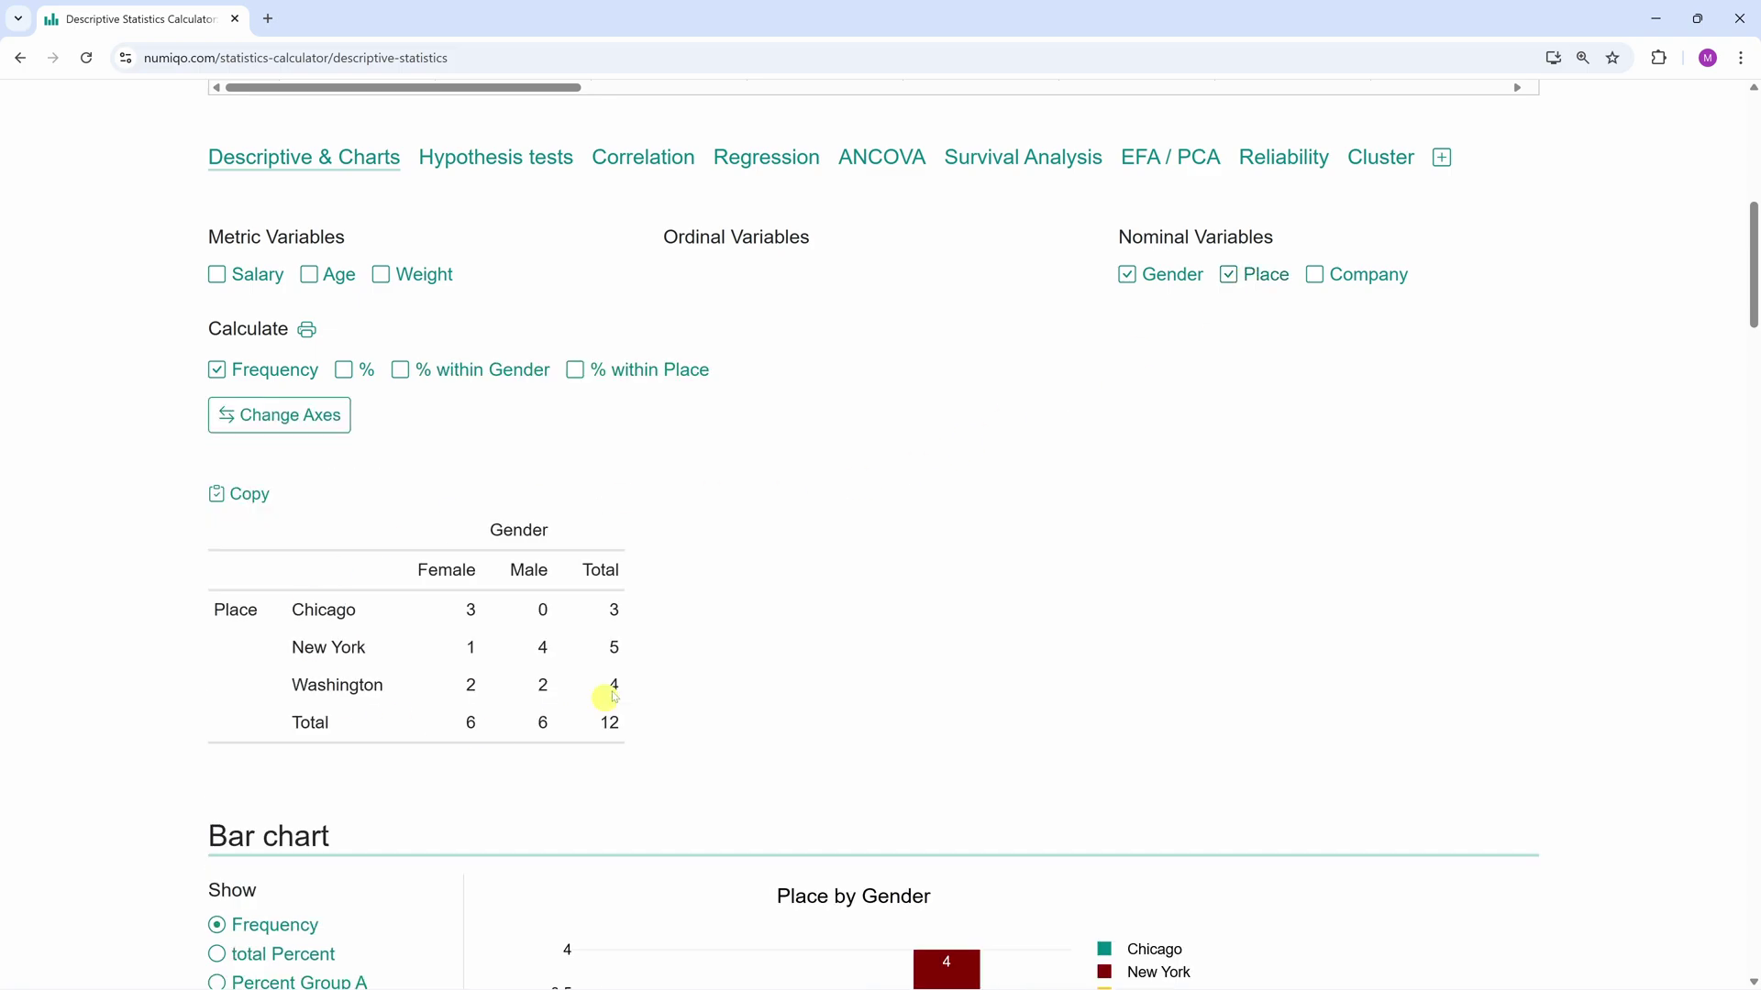
click(1137, 277)
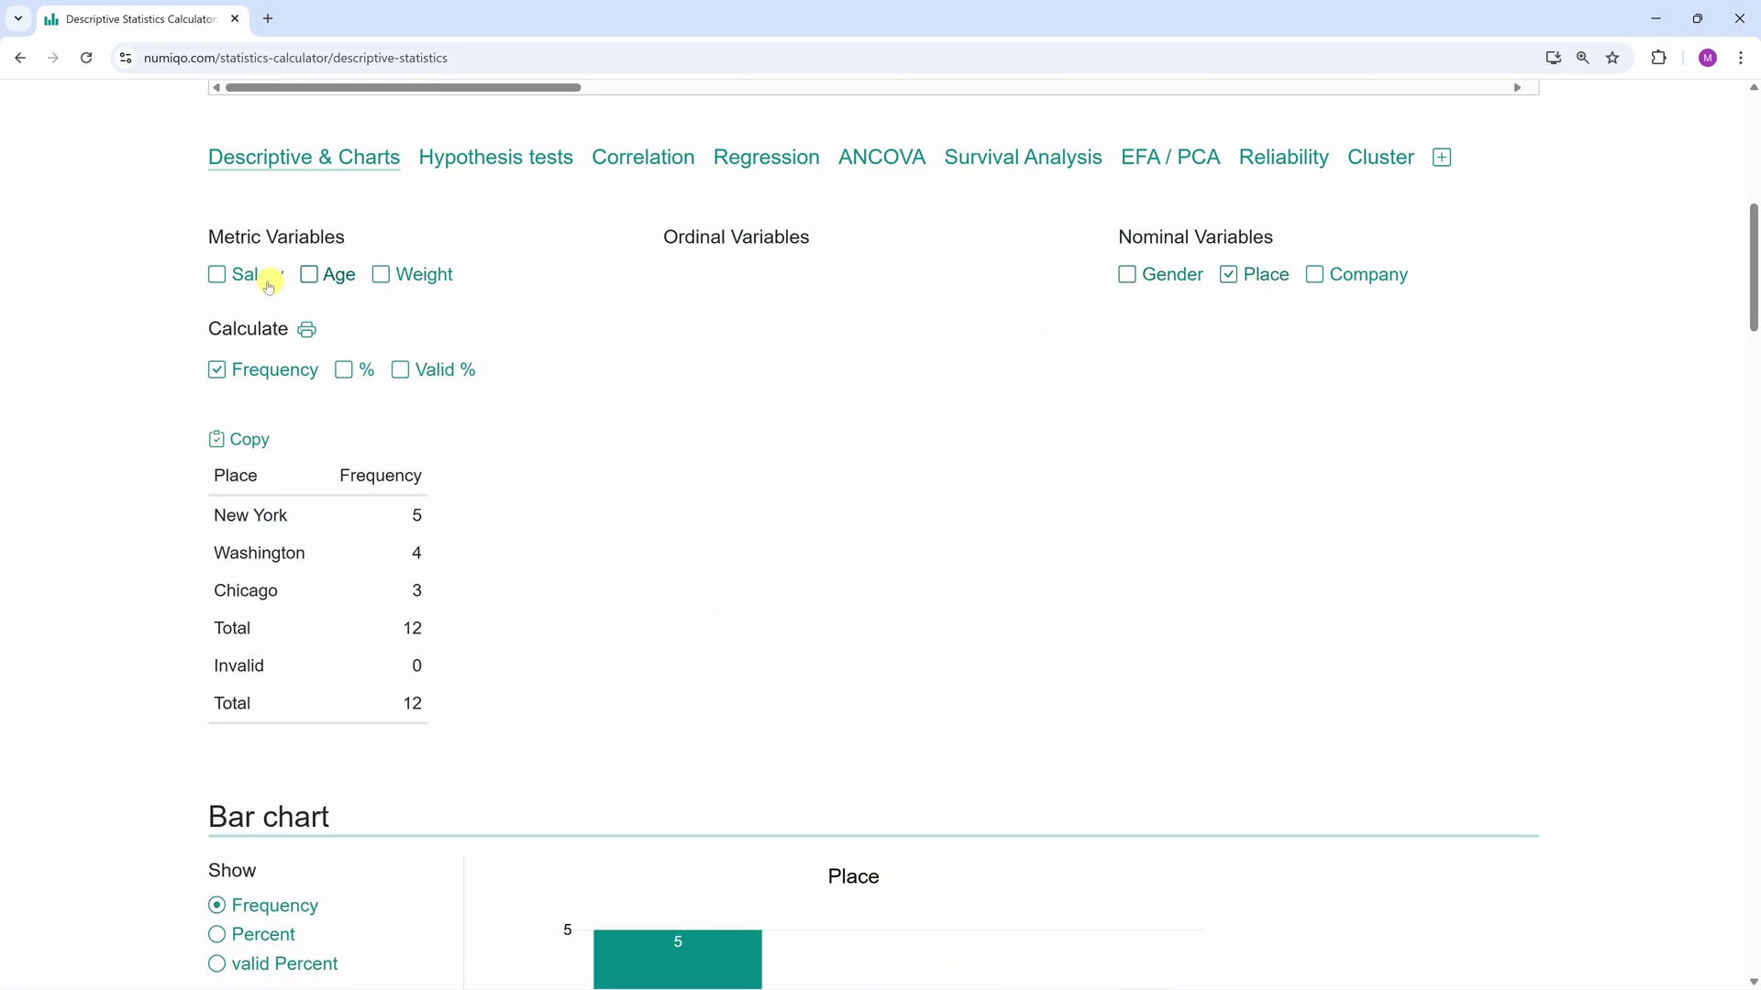
click(217, 276)
scroll(90, 317, down, 2)
scroll(83, 335, down, 2)
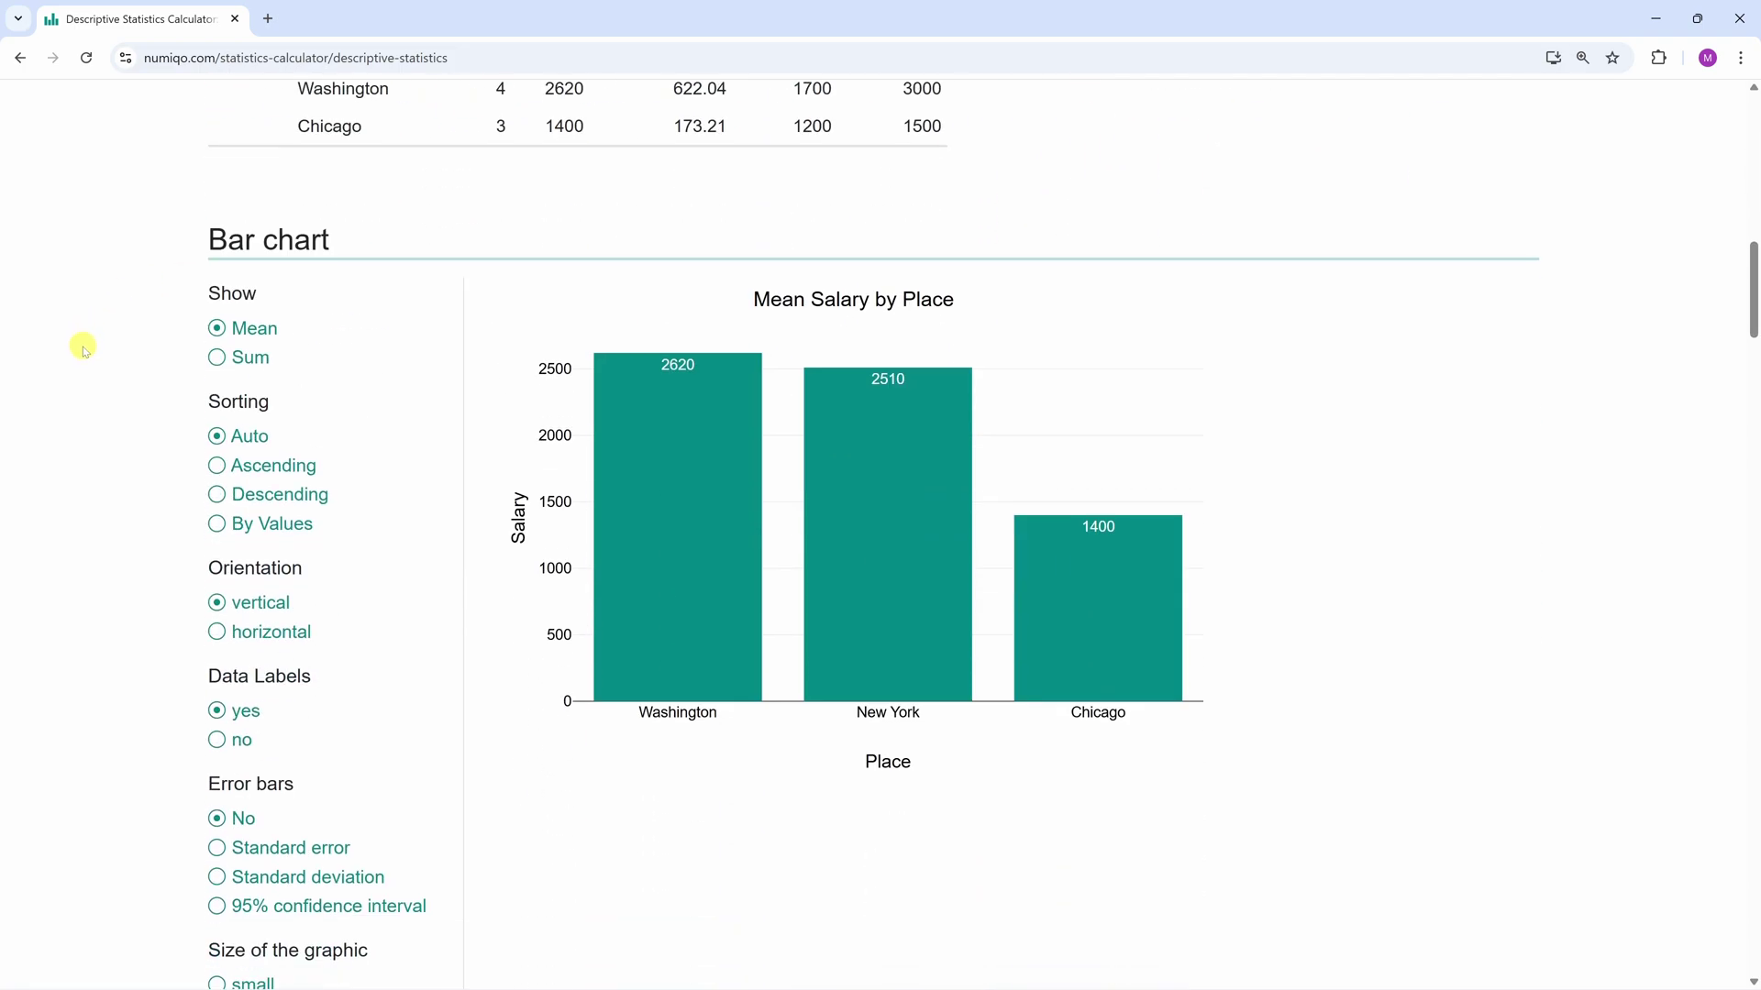
scroll(78, 343, down, 3)
scroll(75, 381, down, 3)
scroll(74, 393, down, 2)
scroll(64, 418, down, 5)
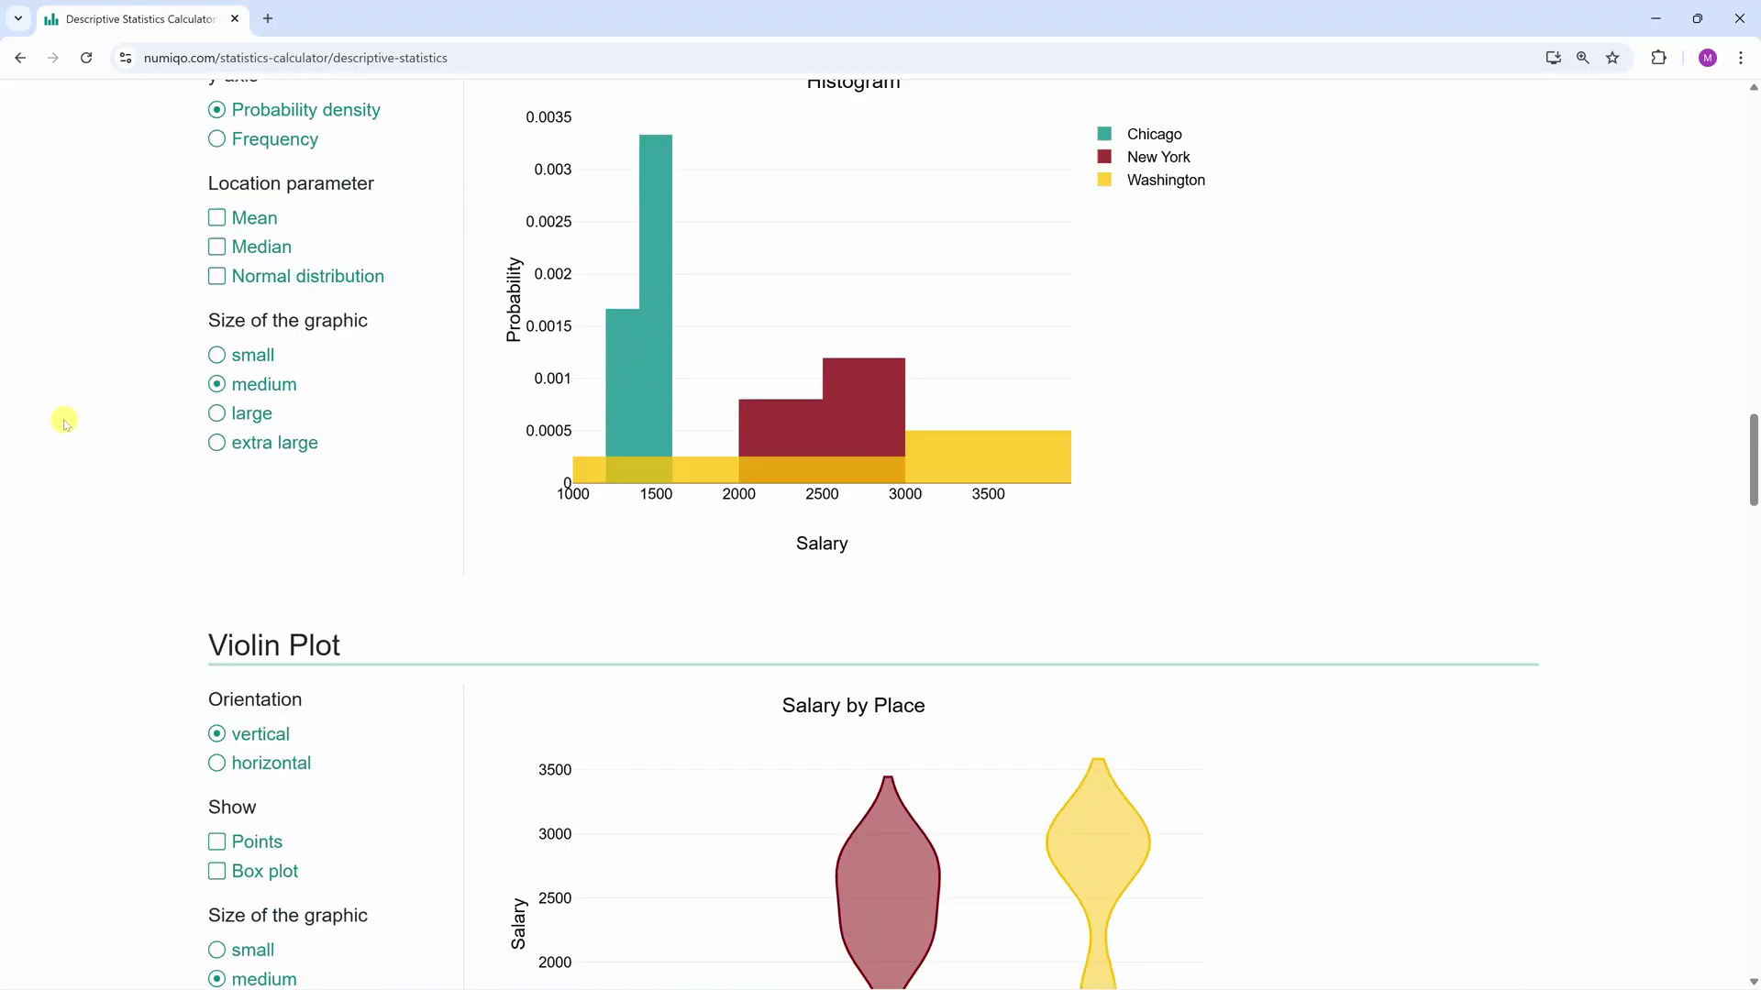
scroll(59, 432, down, 2)
scroll(59, 433, up, 2)
scroll(59, 437, up, 5)
scroll(60, 437, up, 5)
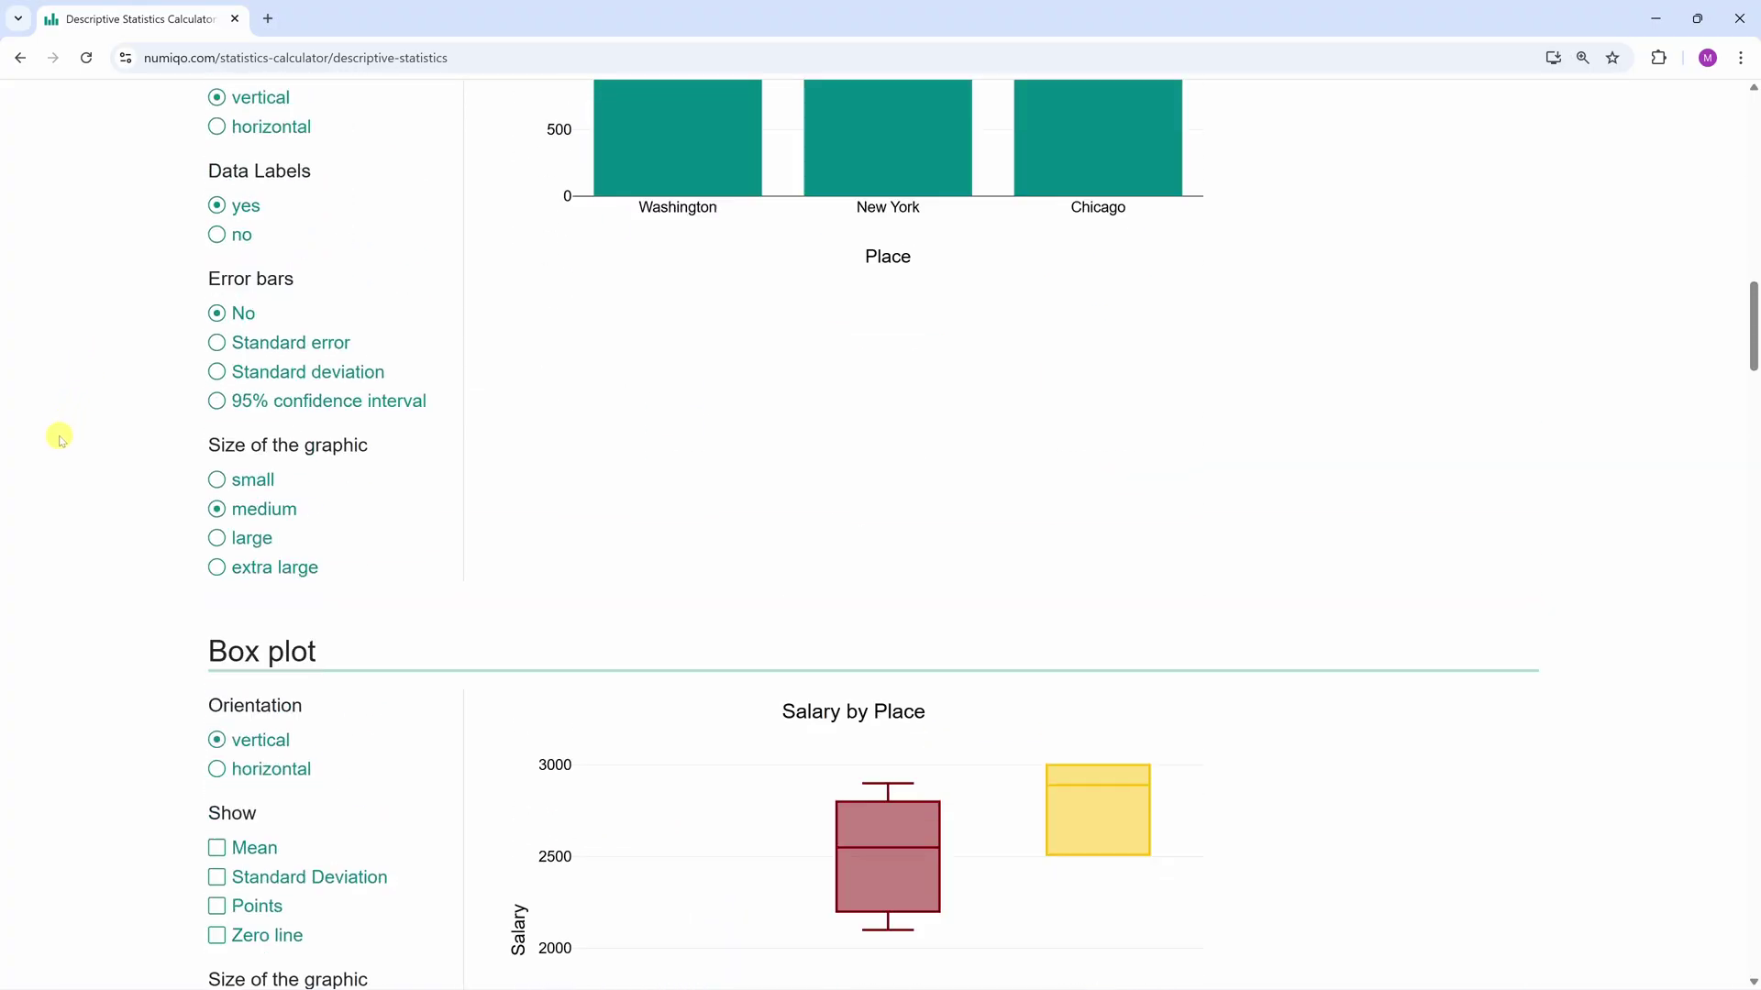
scroll(60, 437, up, 4)
scroll(60, 438, up, 2)
scroll(58, 438, up, 2)
scroll(59, 439, up, 1)
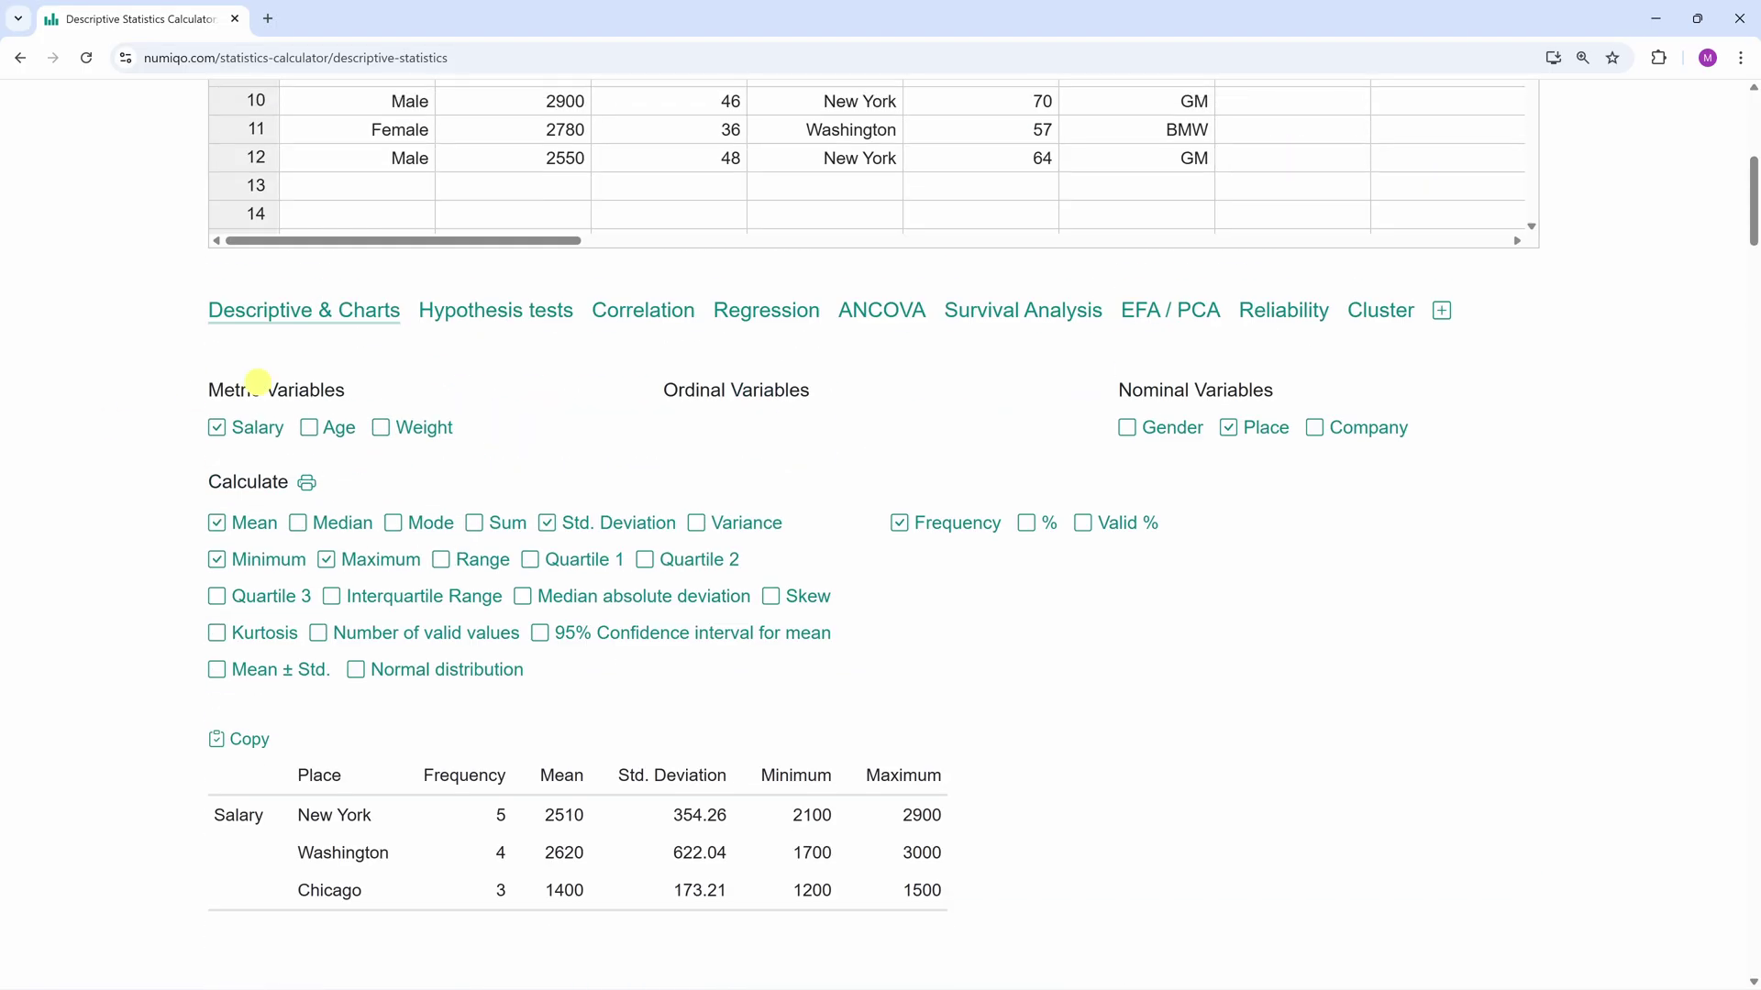
Switch the Statistics Calculator to the Hypothesis tests tab.
click(504, 316)
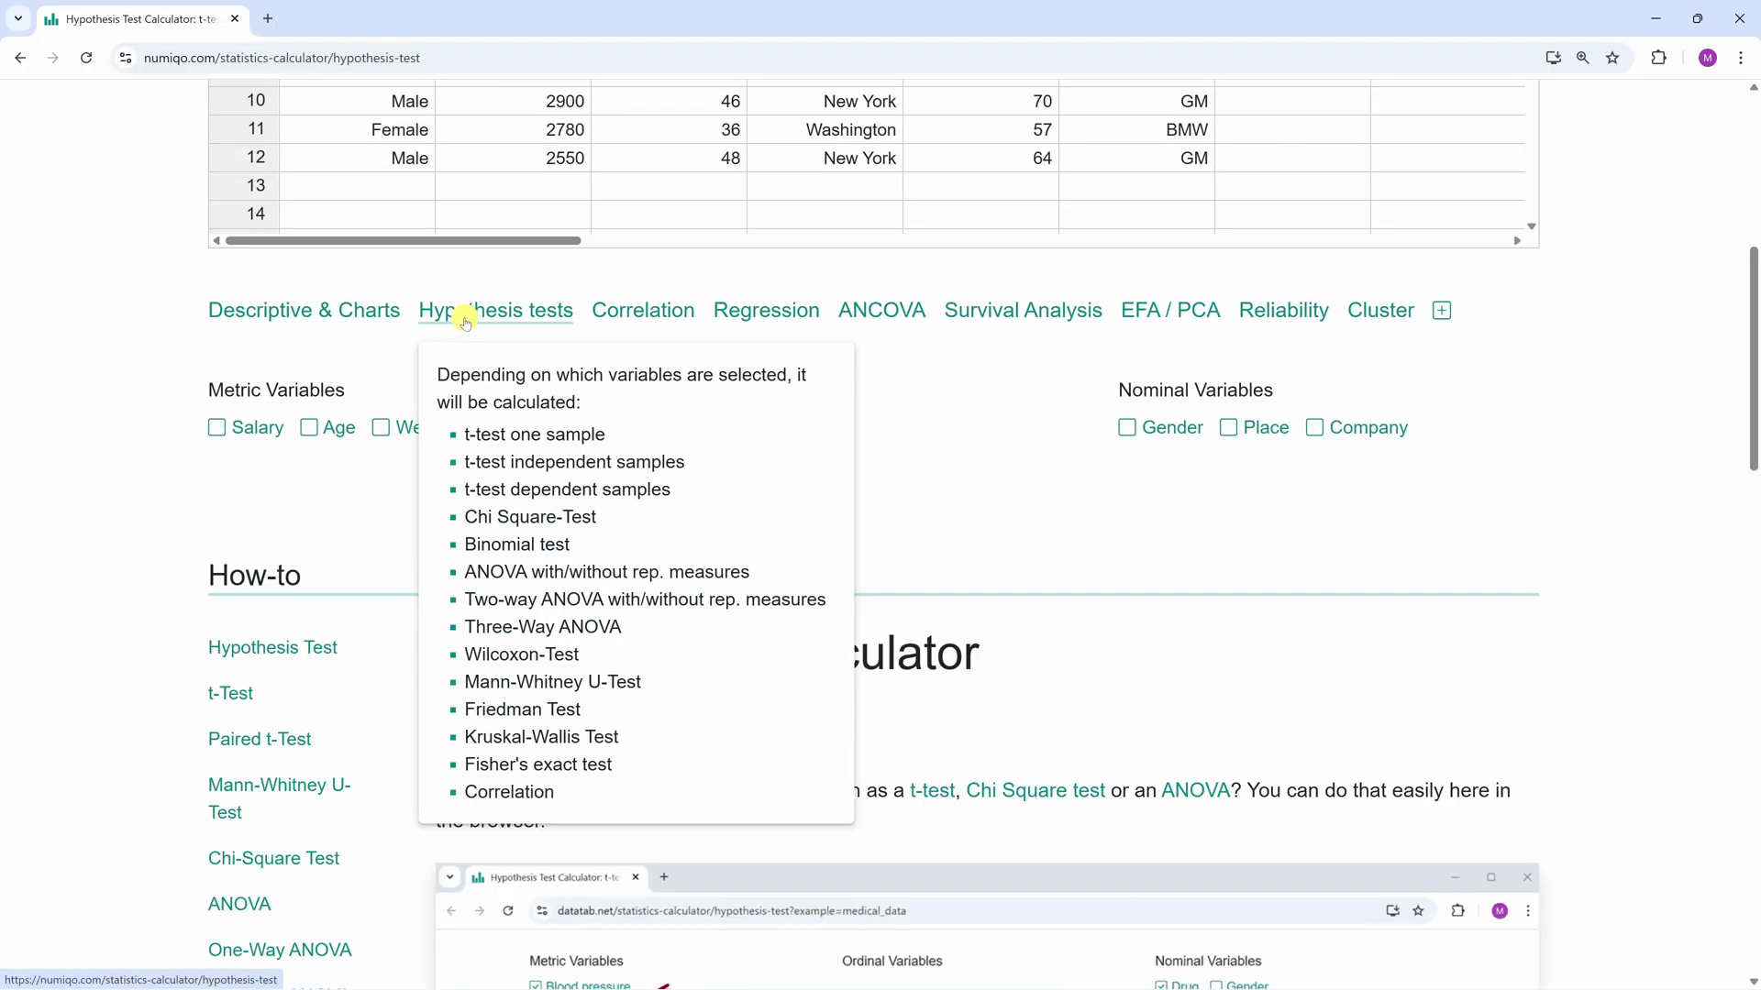
scroll(343, 413, up, 1)
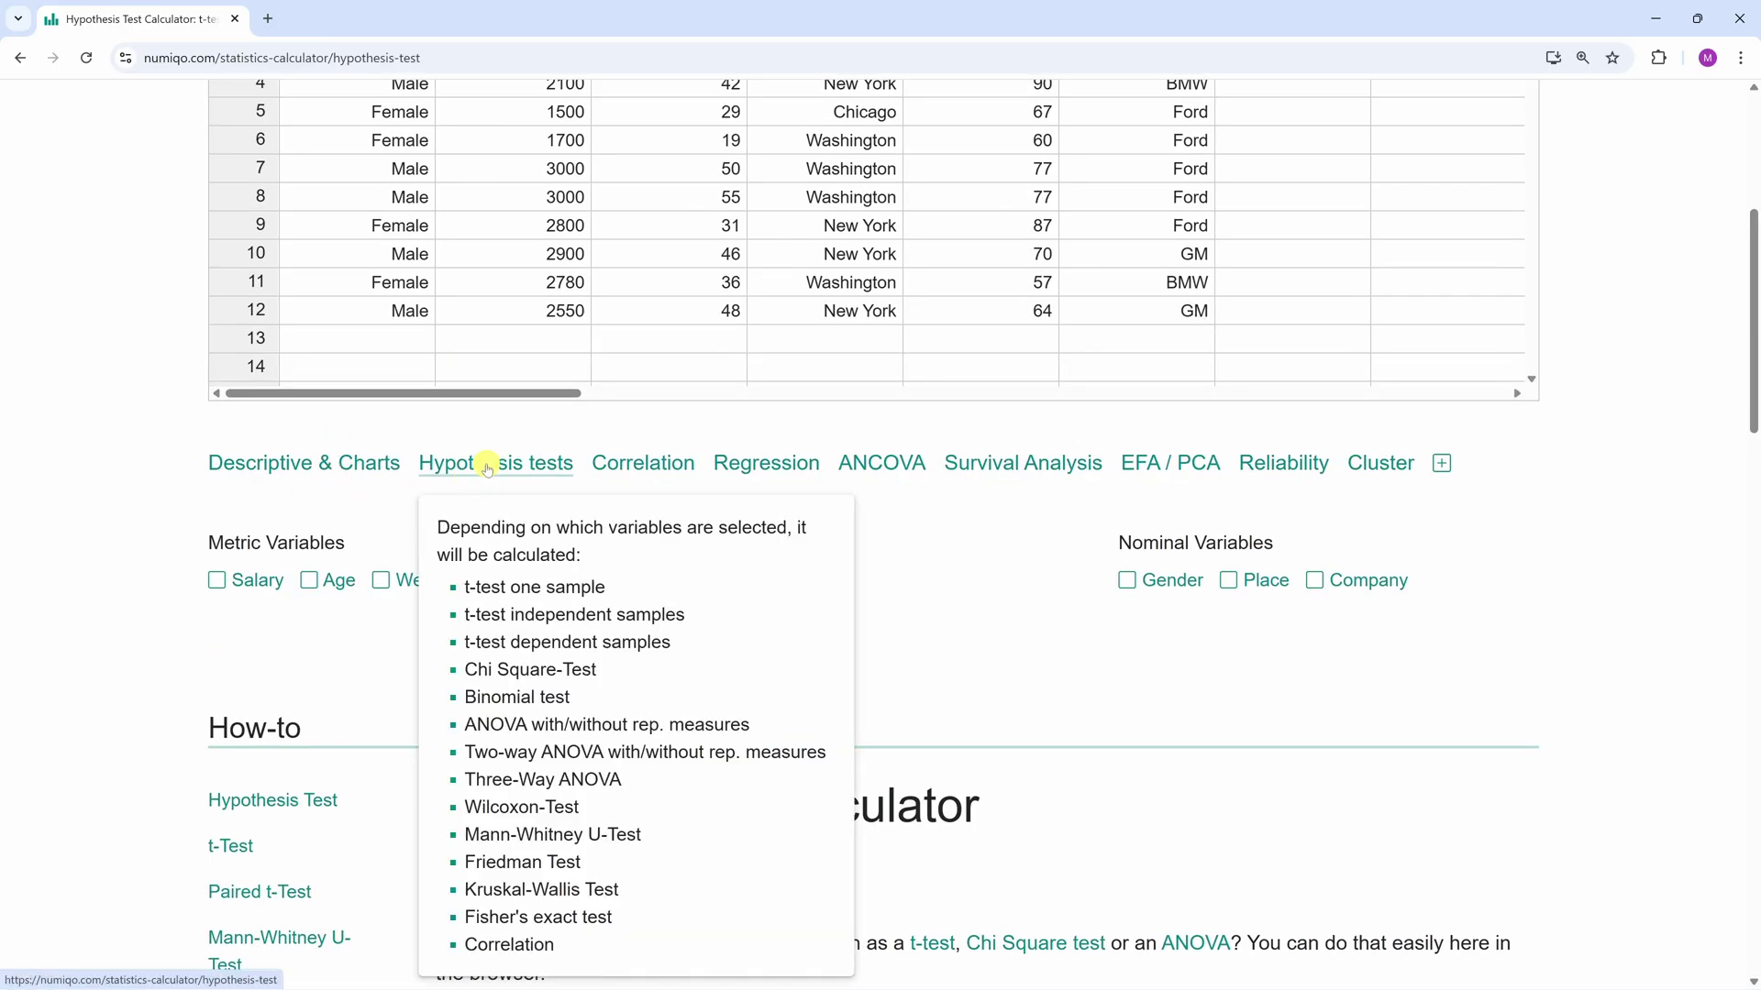
scroll(146, 499, up, 2)
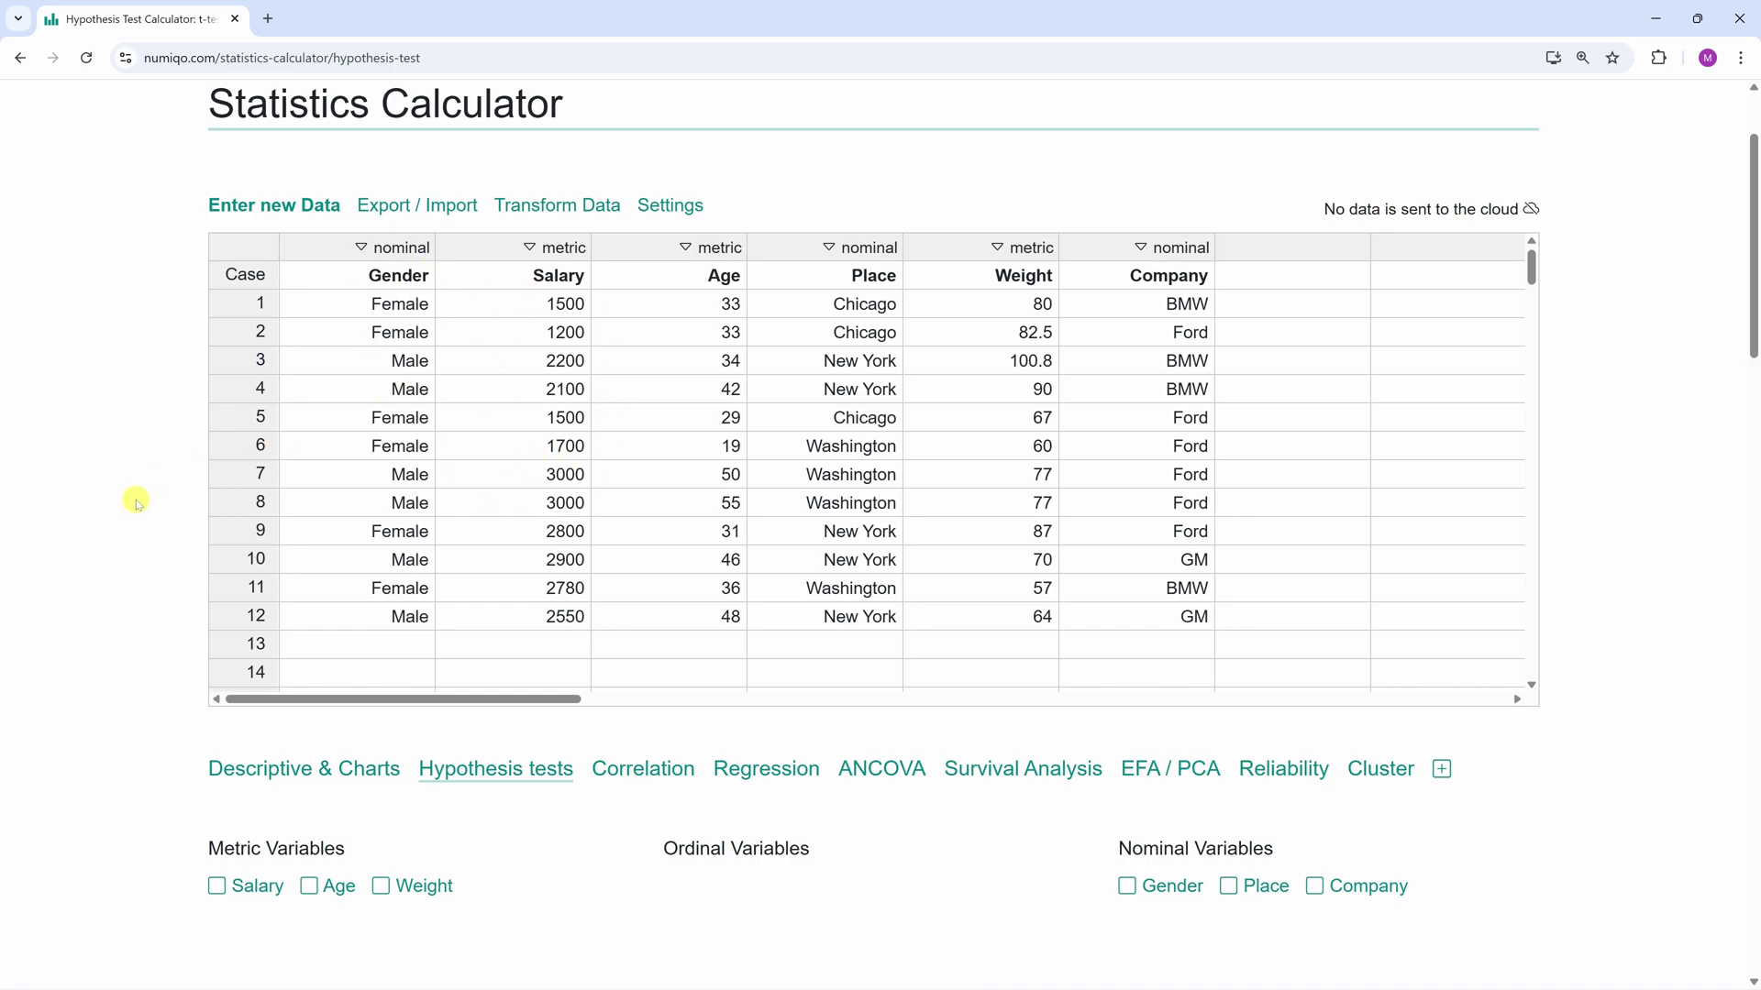
scroll(137, 502, down, 1)
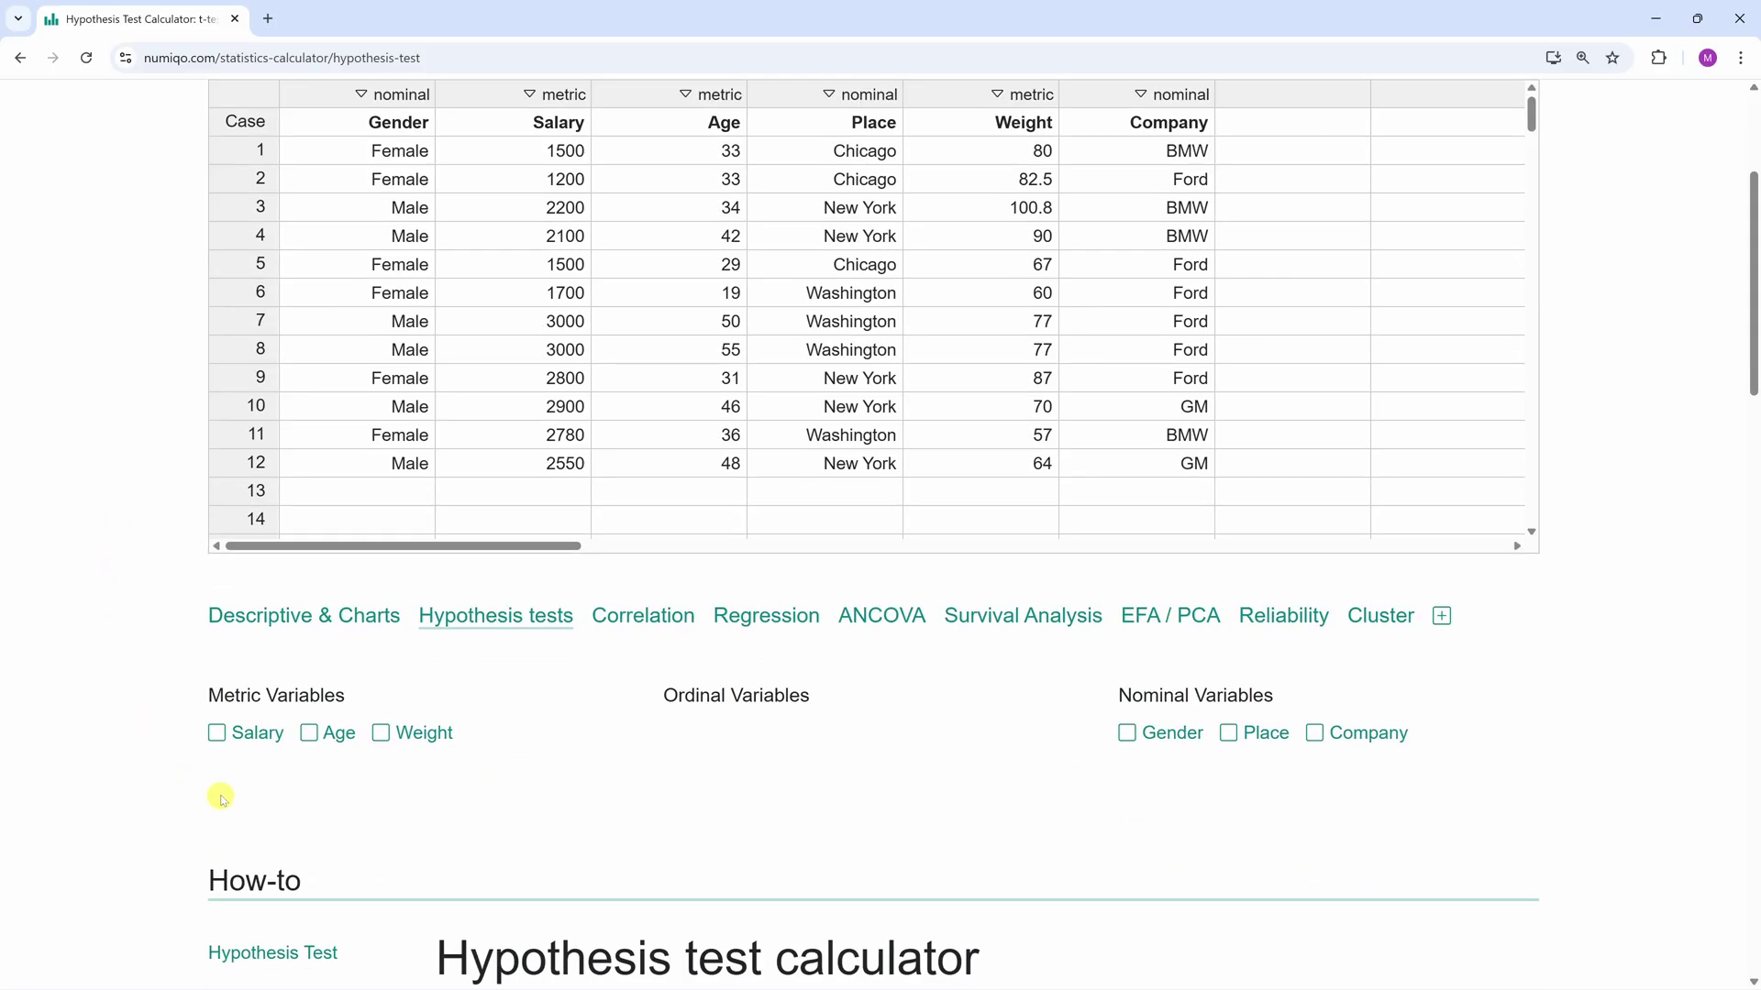
Run a t-test of Salary by Gender, review its assumption checks, then choose nonparametric.
click(217, 734)
click(1127, 734)
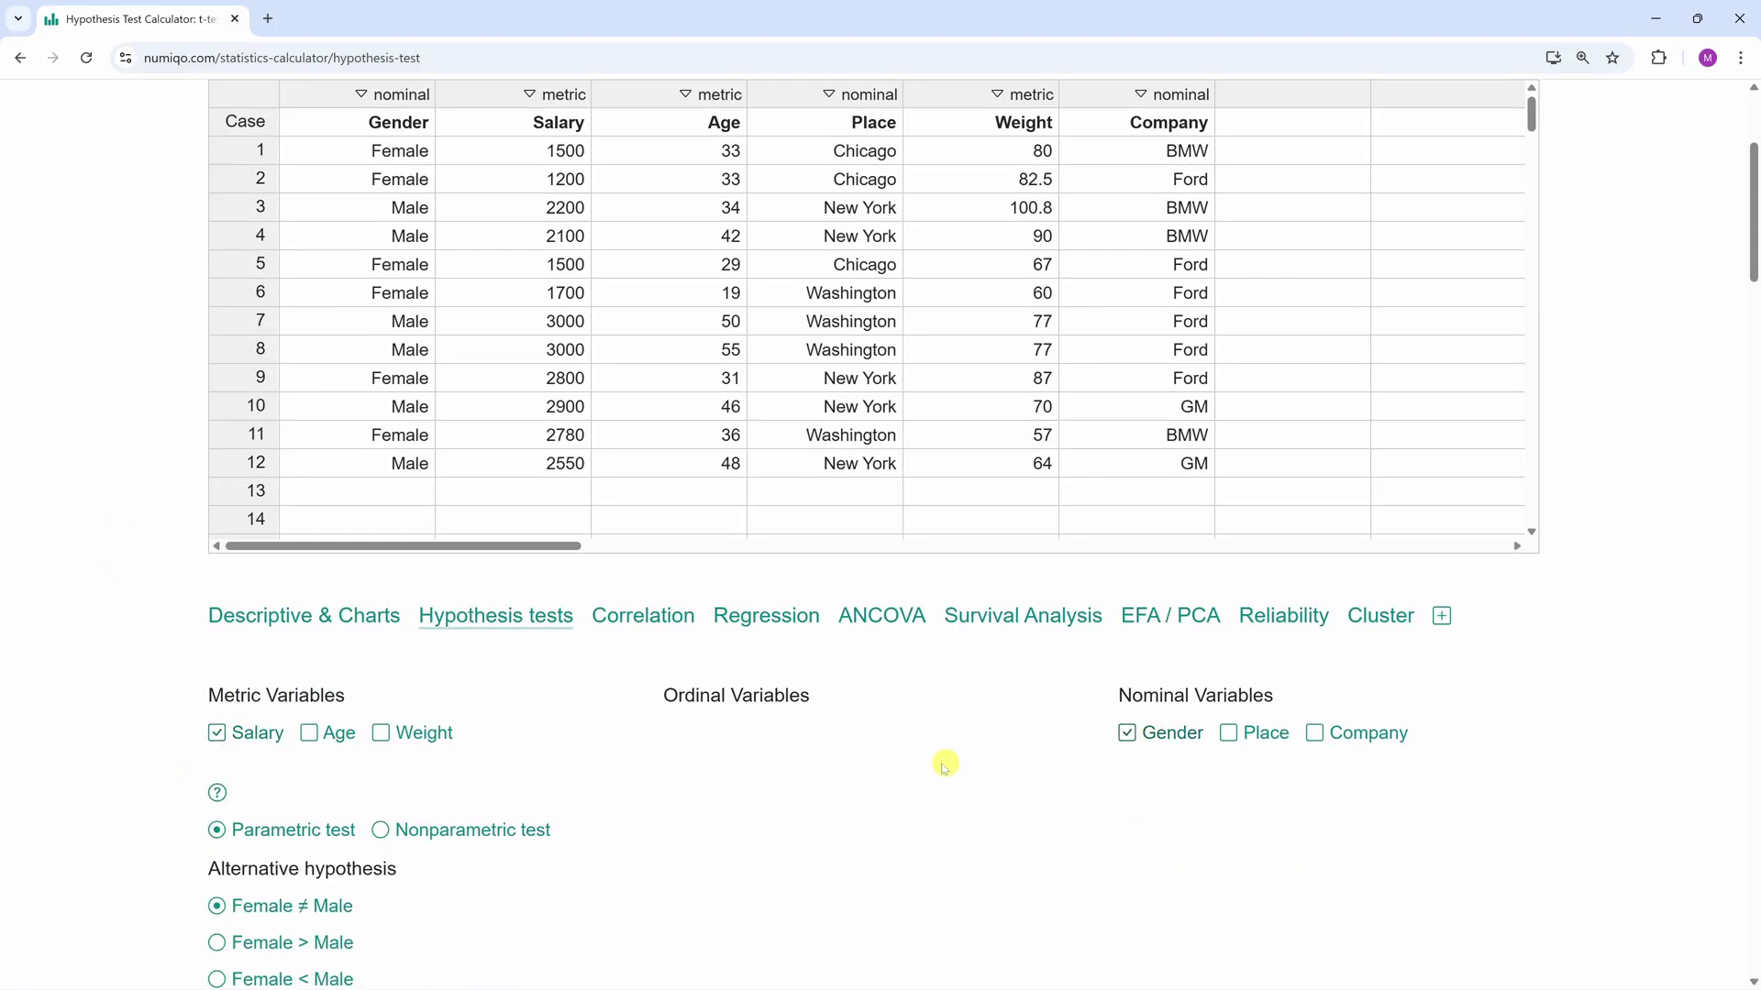
scroll(875, 772, down, 2)
scroll(876, 772, down, 2)
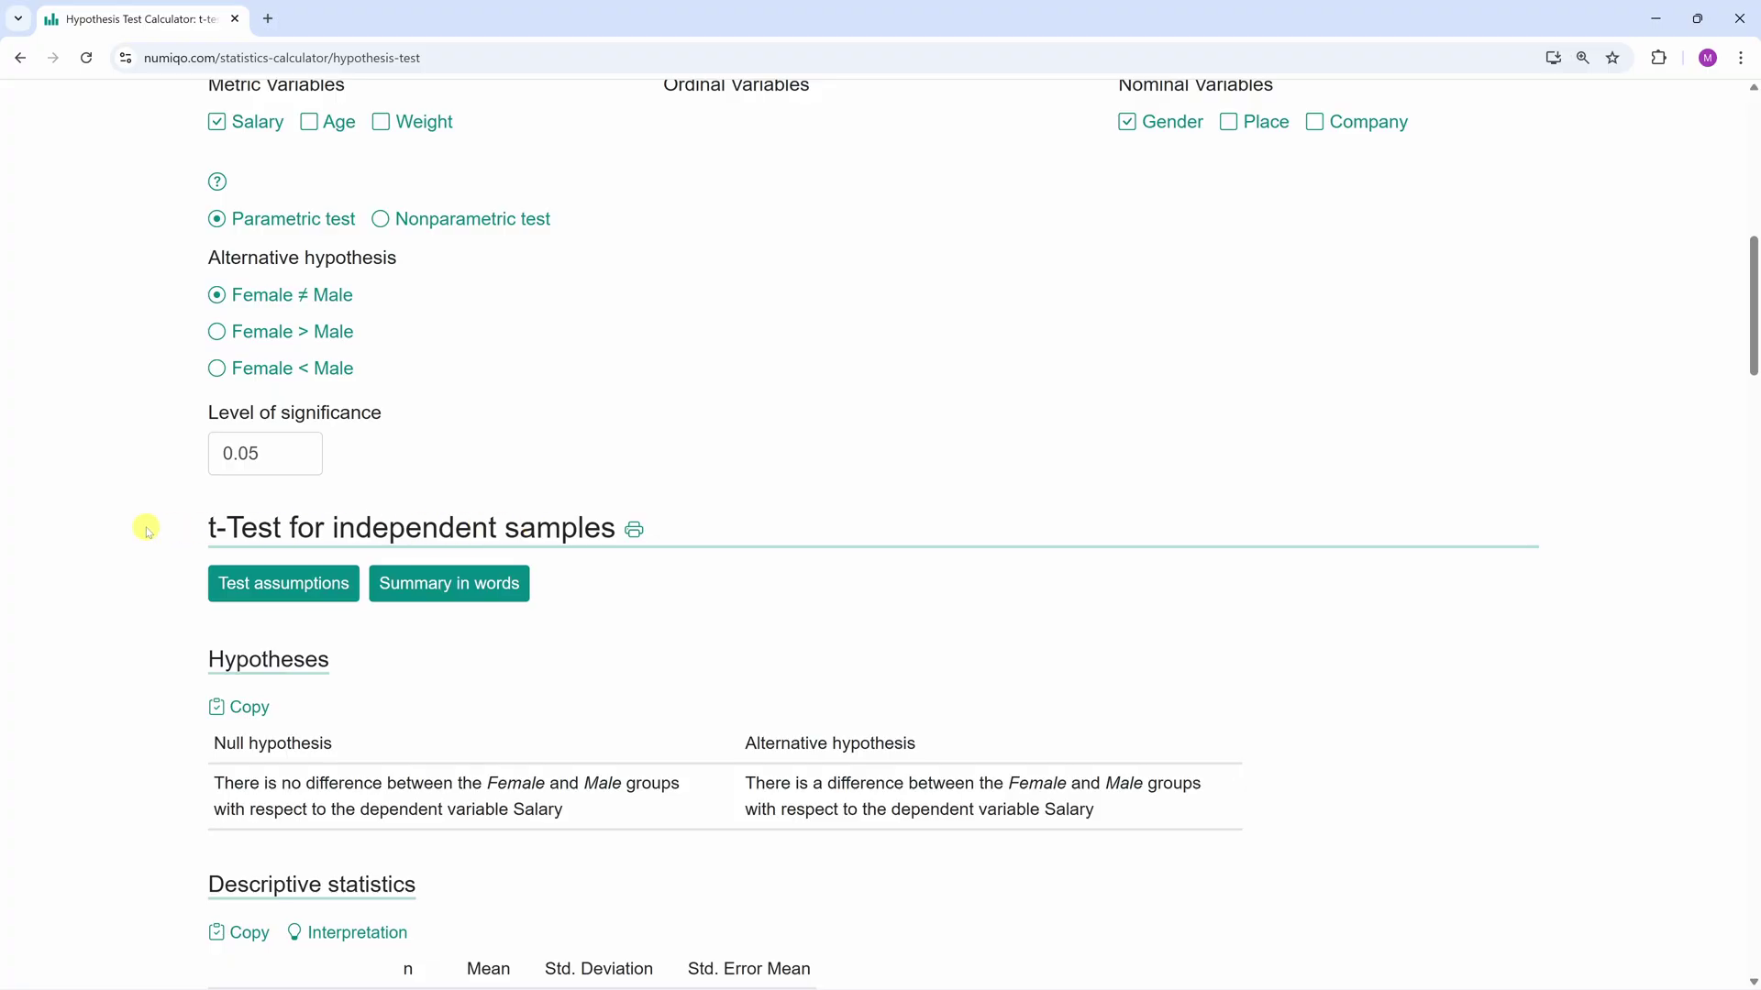
scroll(145, 530, down, 1)
scroll(145, 530, down, 5)
scroll(143, 533, down, 2)
scroll(142, 540, down, 3)
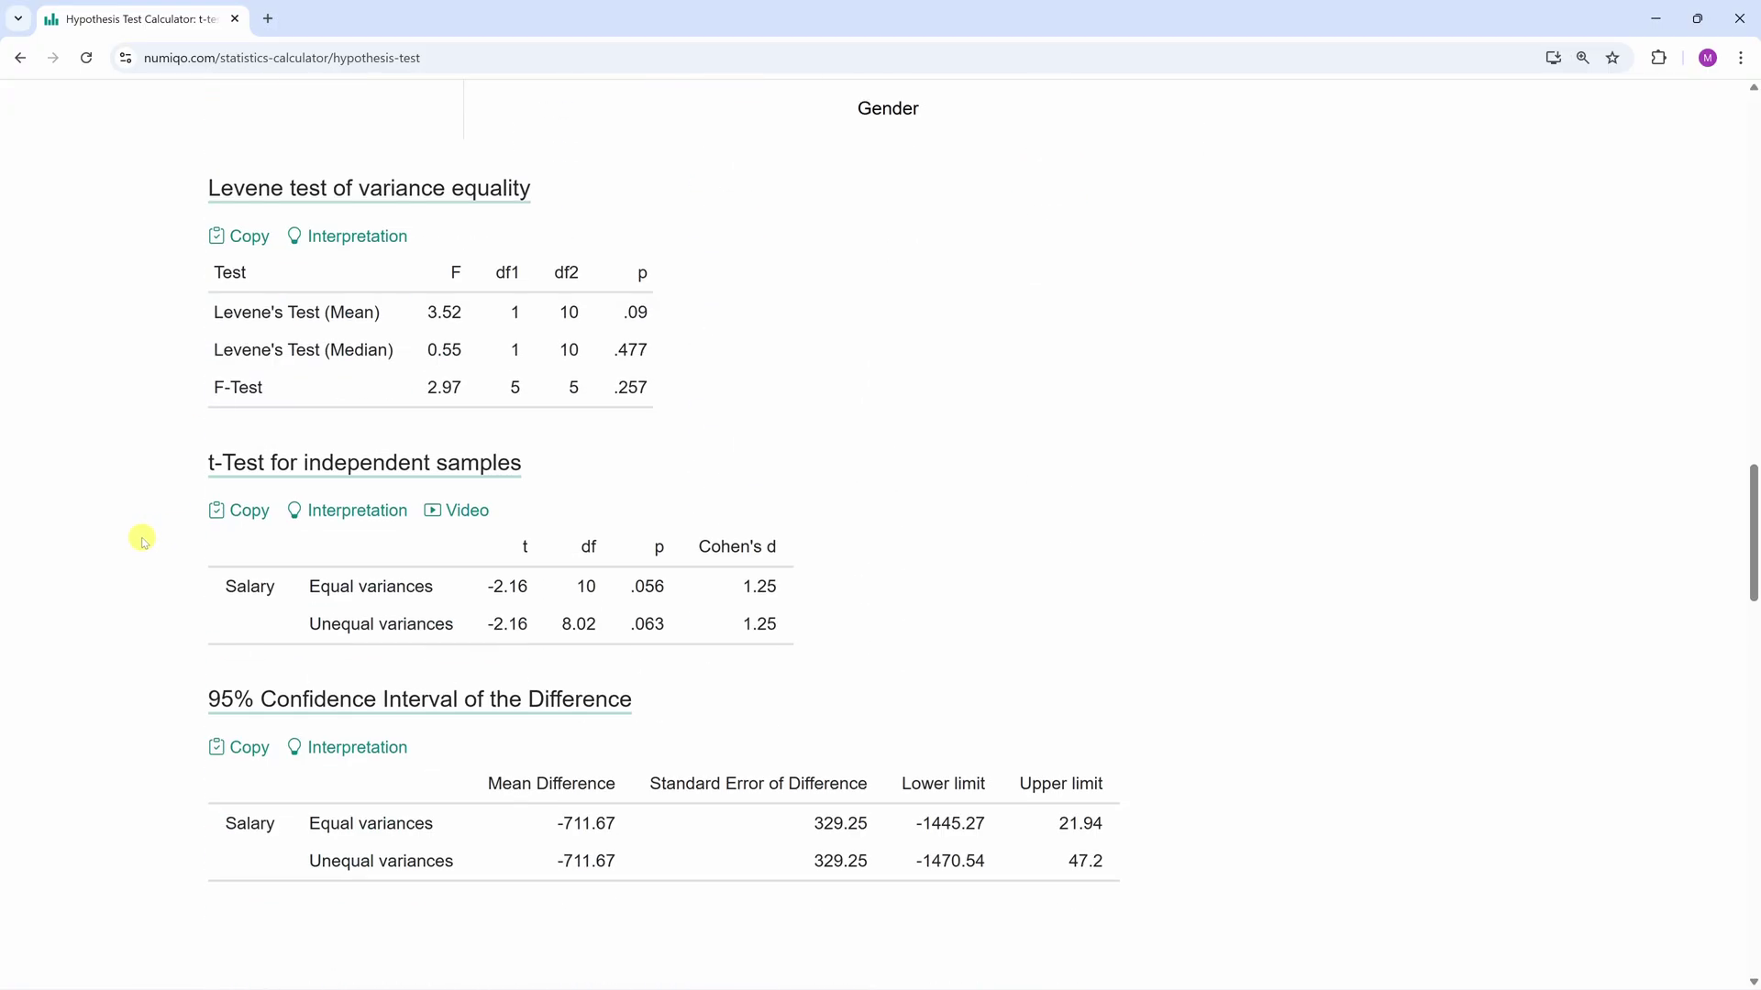
scroll(142, 540, up, 2)
scroll(142, 539, up, 2)
scroll(141, 540, up, 5)
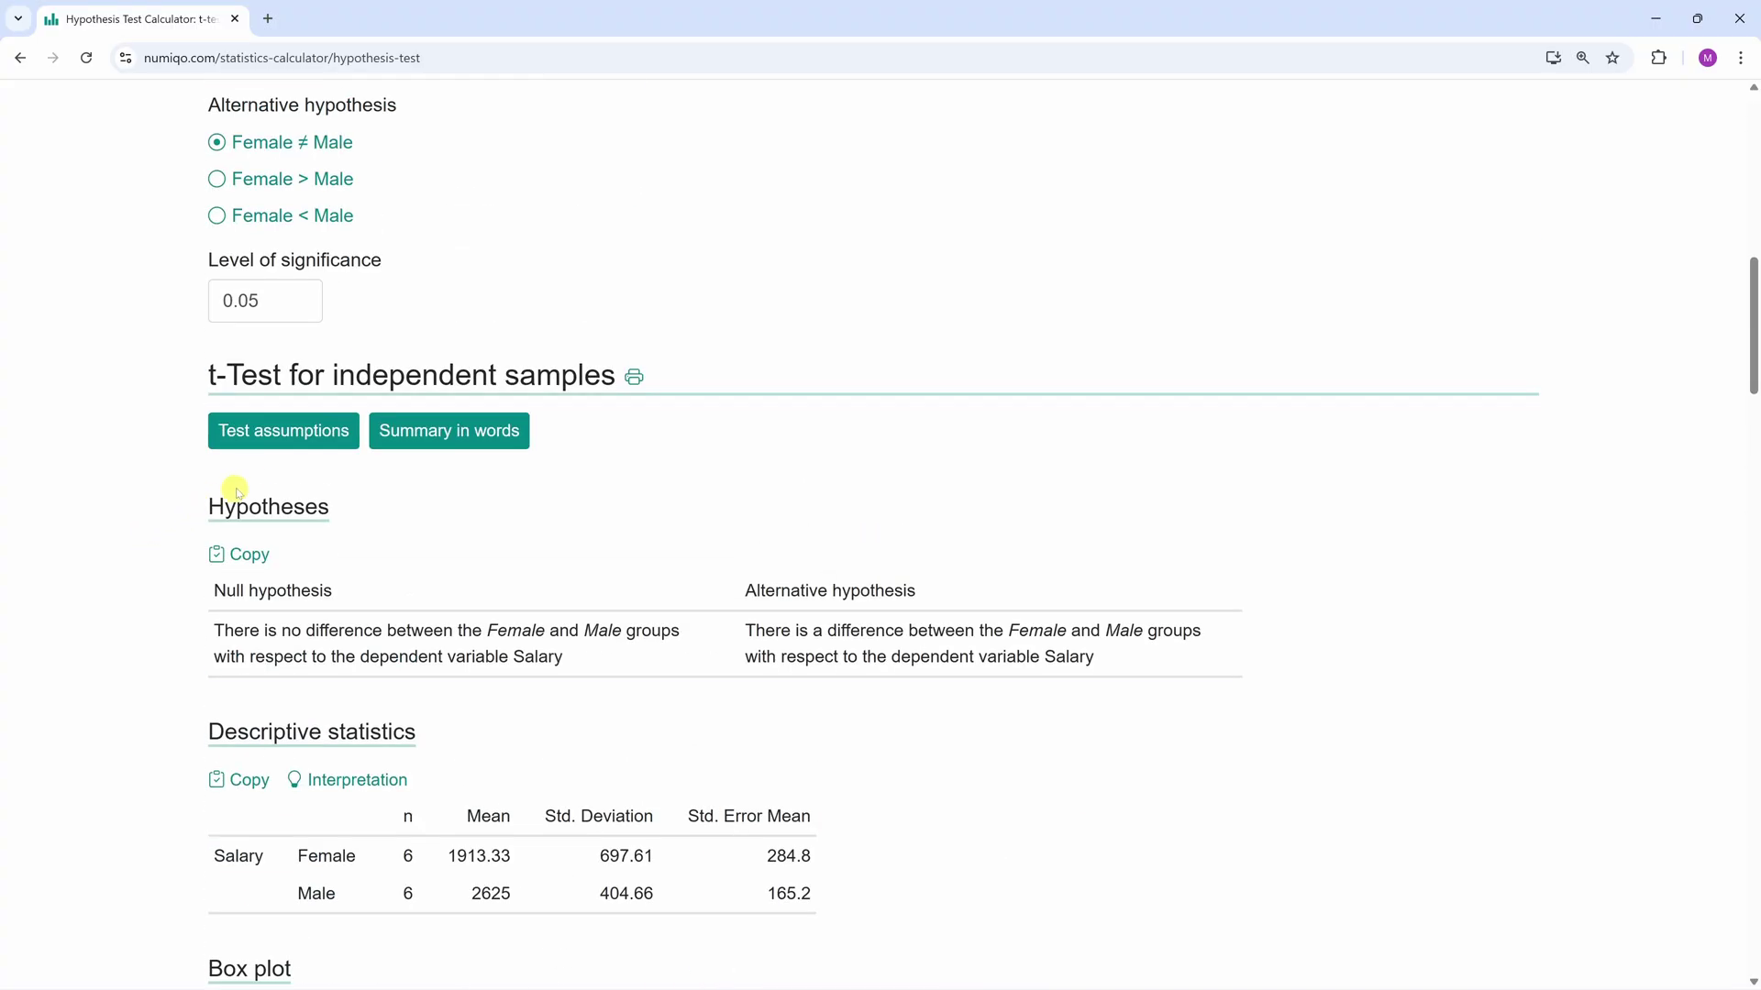
click(267, 436)
scroll(454, 427, down, 1)
scroll(428, 475, down, 3)
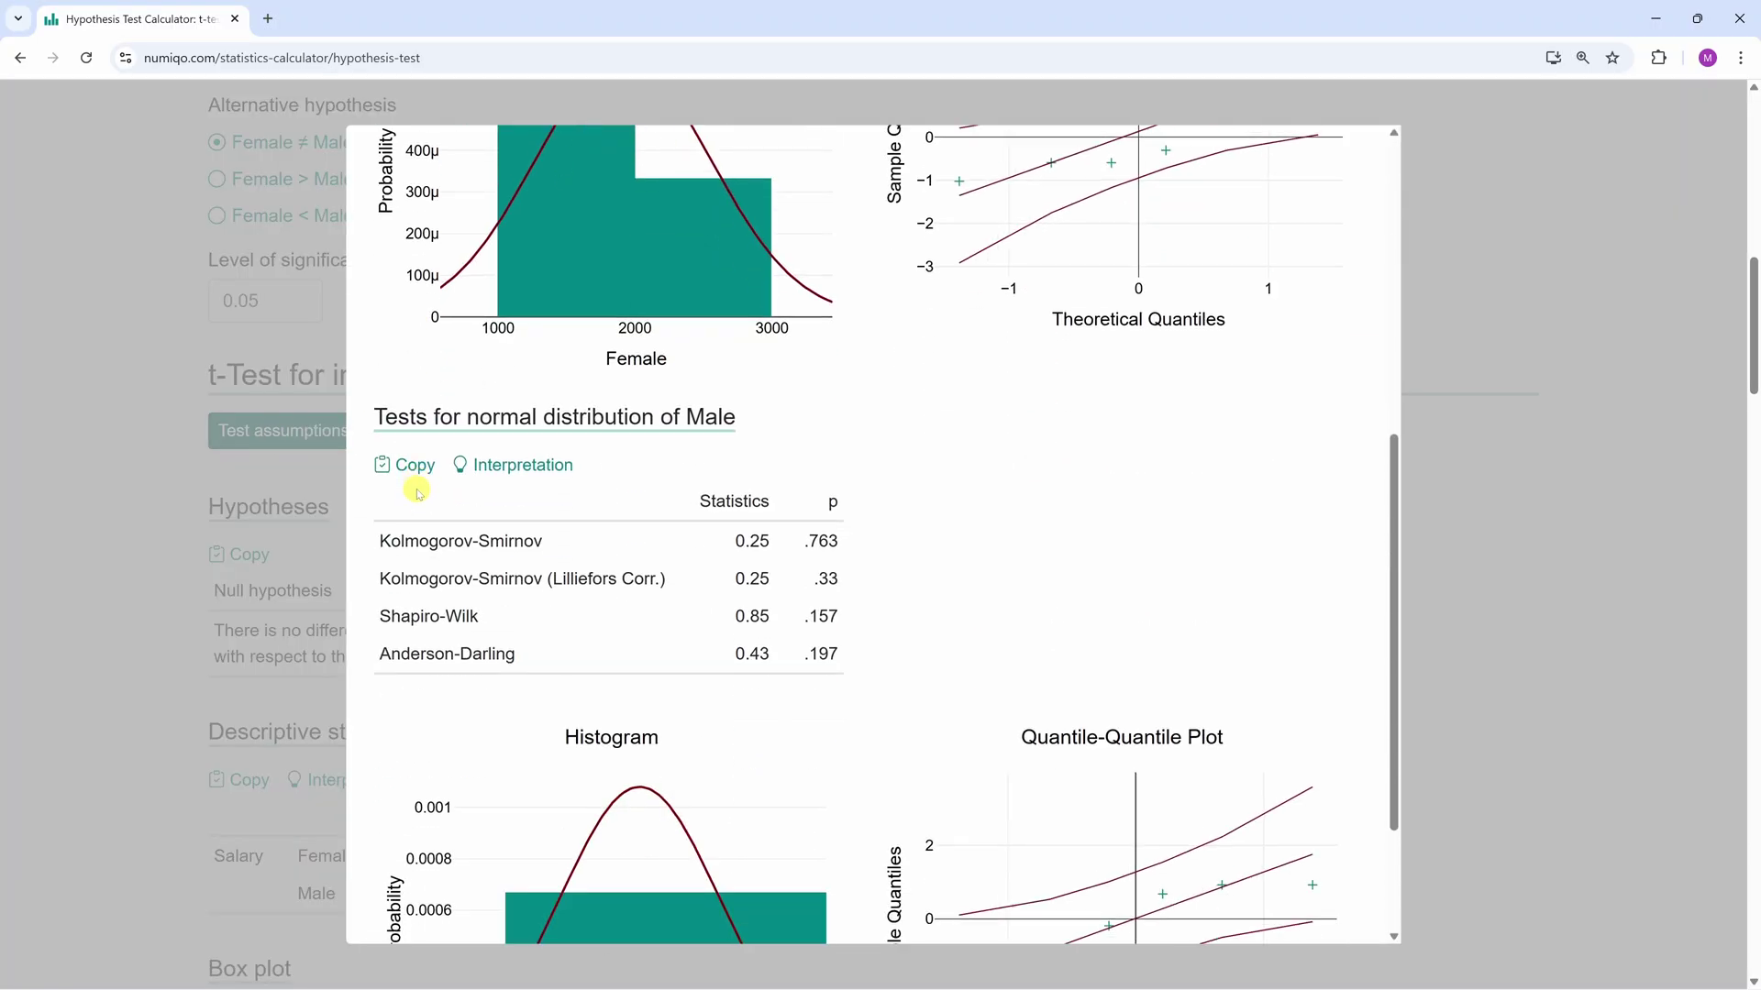
scroll(385, 491, up, 4)
scroll(370, 490, up, 1)
click(145, 448)
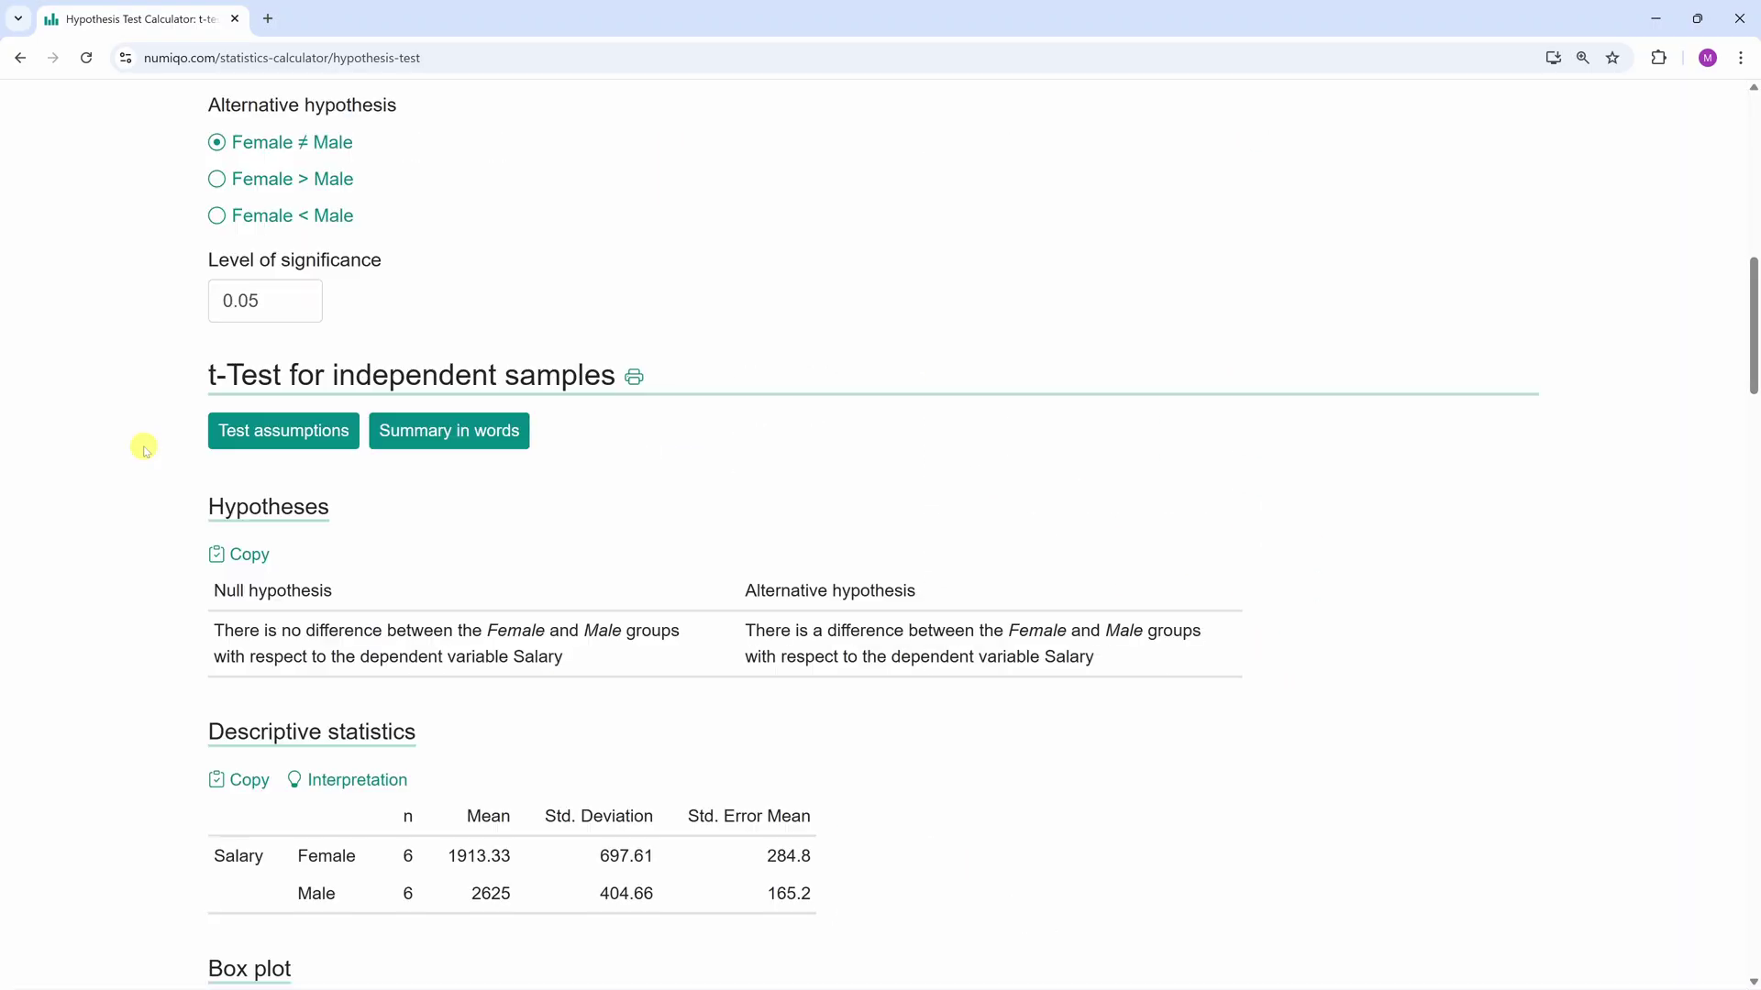
scroll(145, 449, up, 2)
click(450, 377)
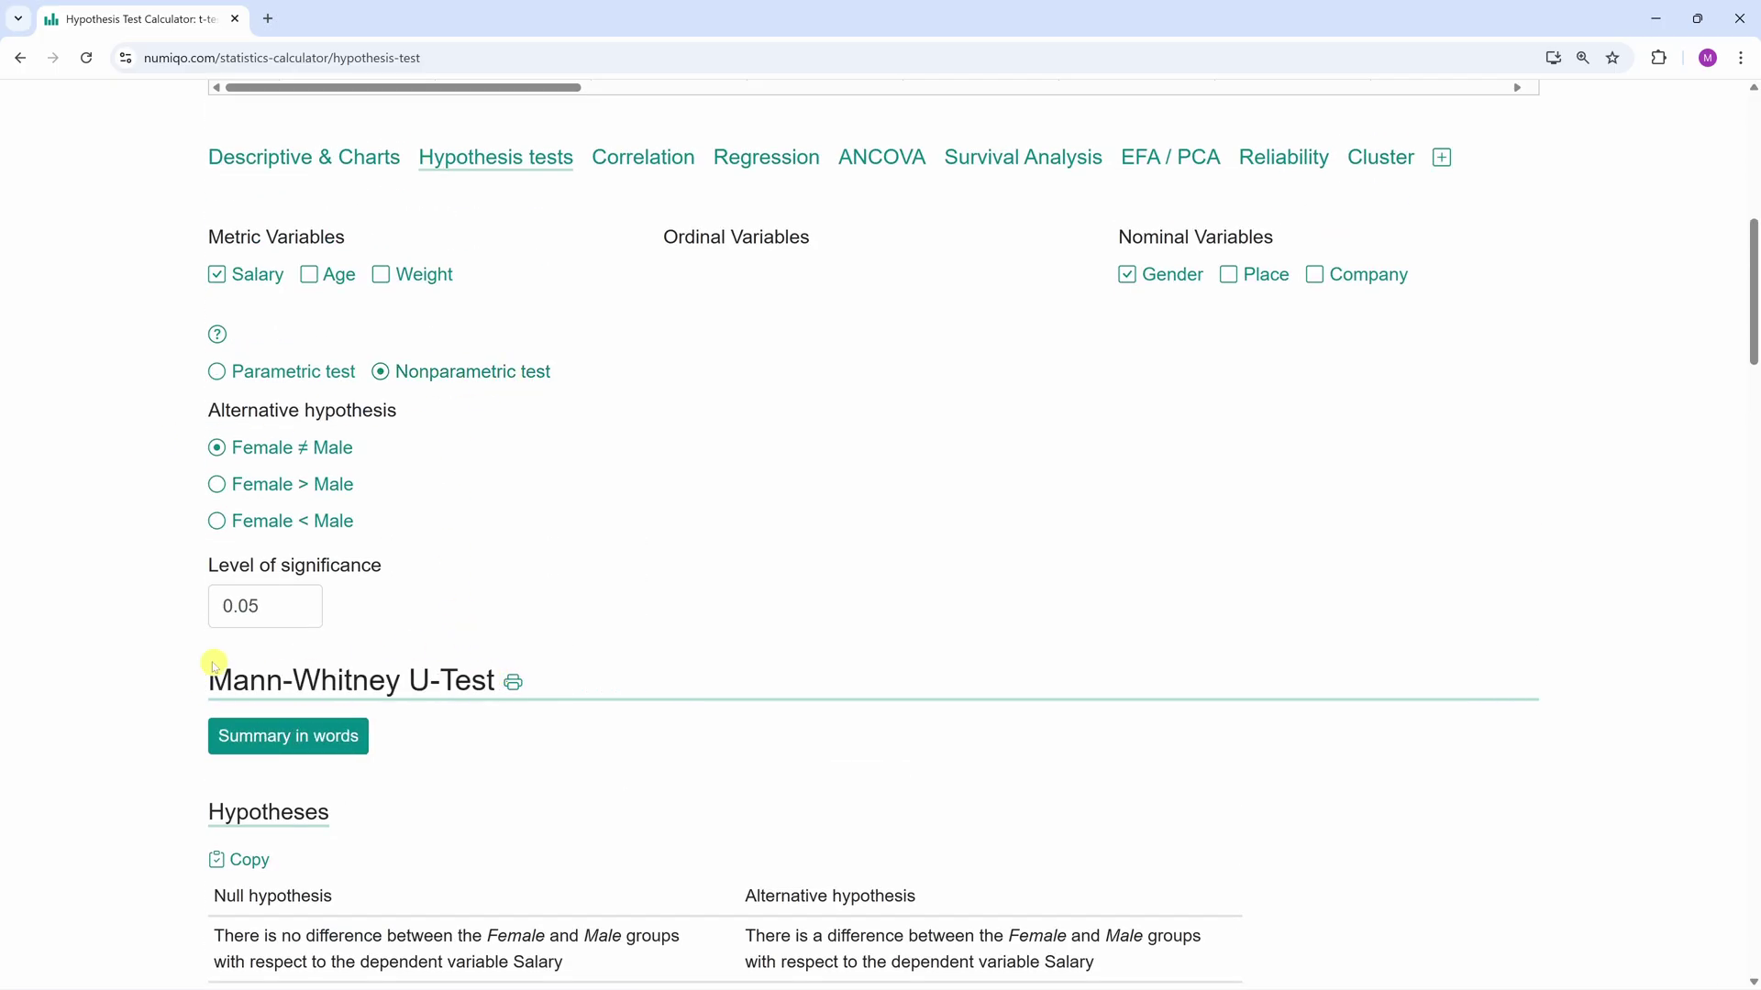
scroll(111, 664, down, 3)
scroll(110, 665, down, 5)
scroll(111, 665, down, 3)
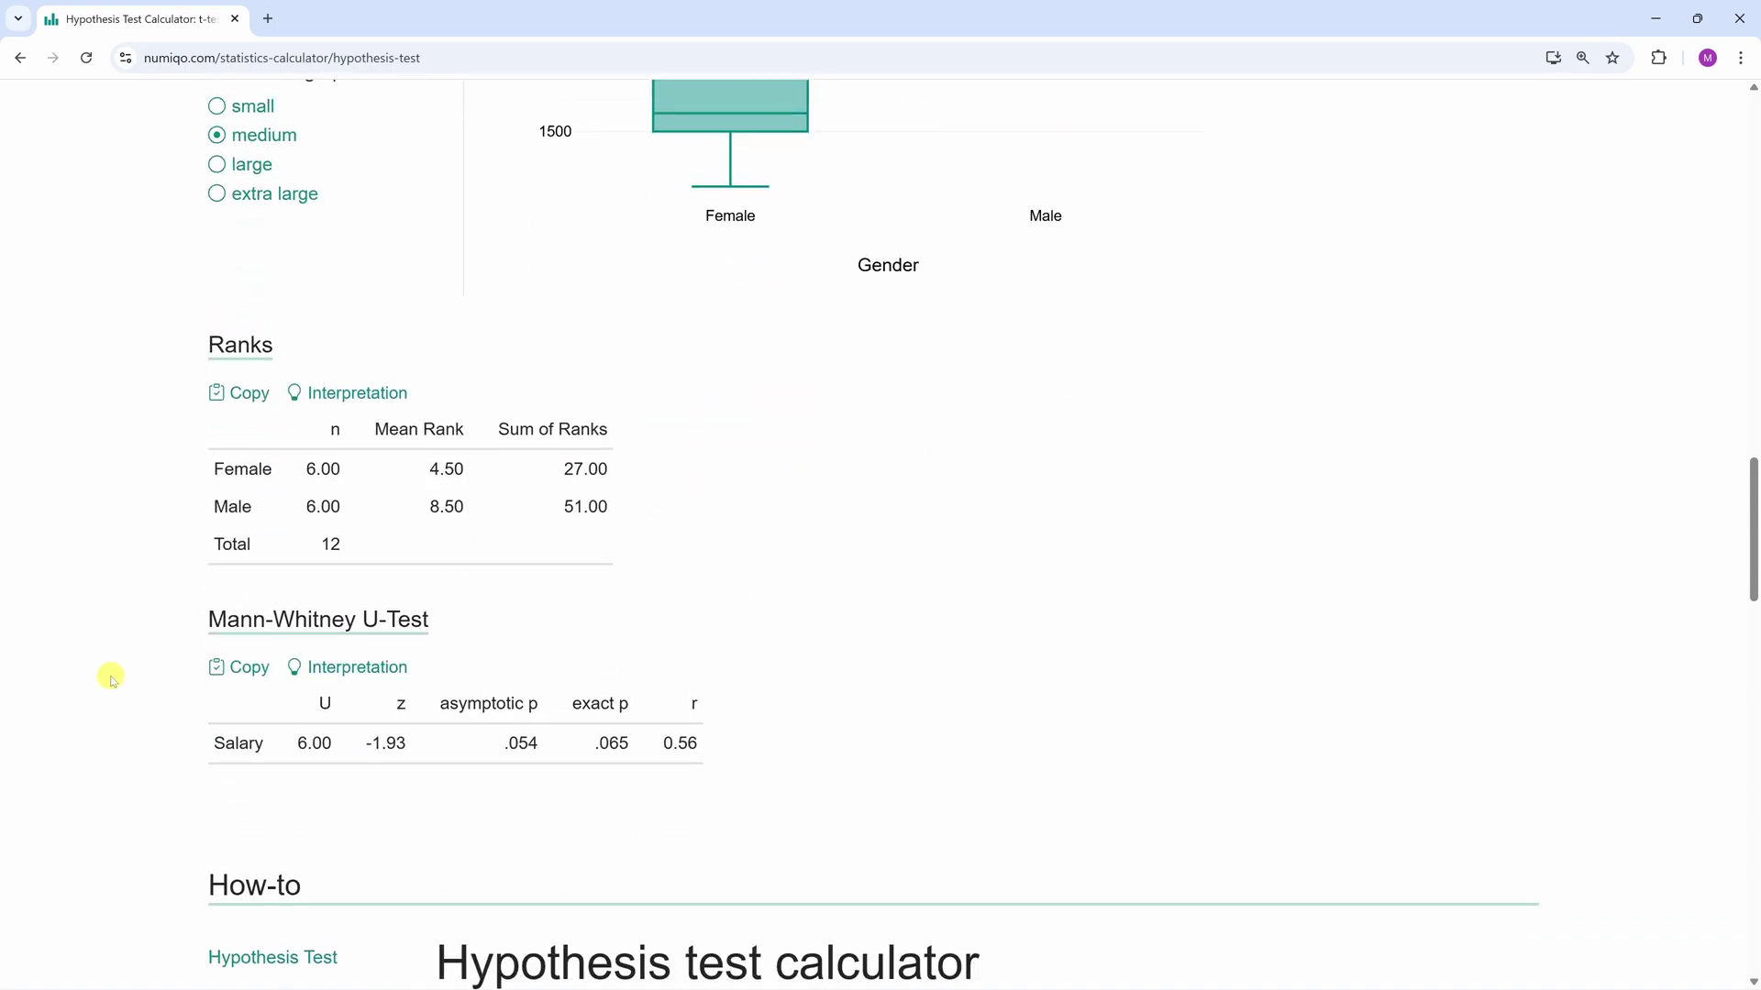
scroll(111, 677, up, 4)
scroll(110, 678, up, 3)
scroll(110, 677, up, 3)
scroll(272, 584, up, 2)
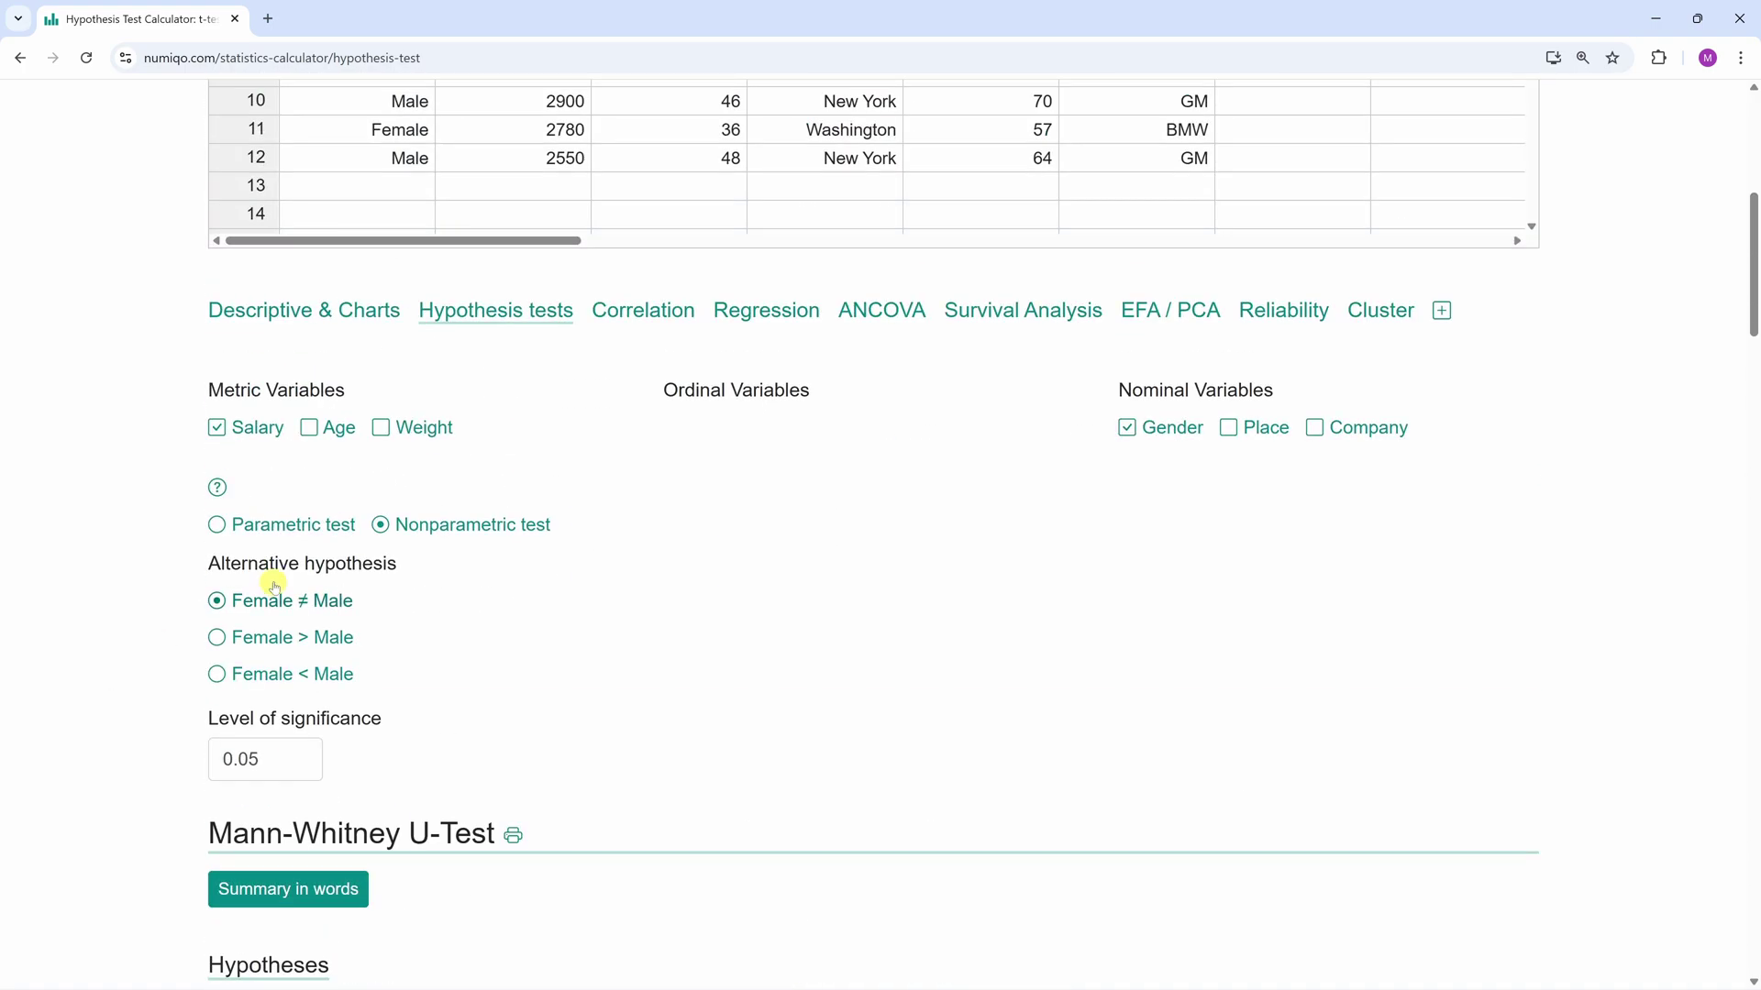
Deselect Gender after reviewing the Mann-Whitney U-Test result (exact p = .065).
click(1128, 429)
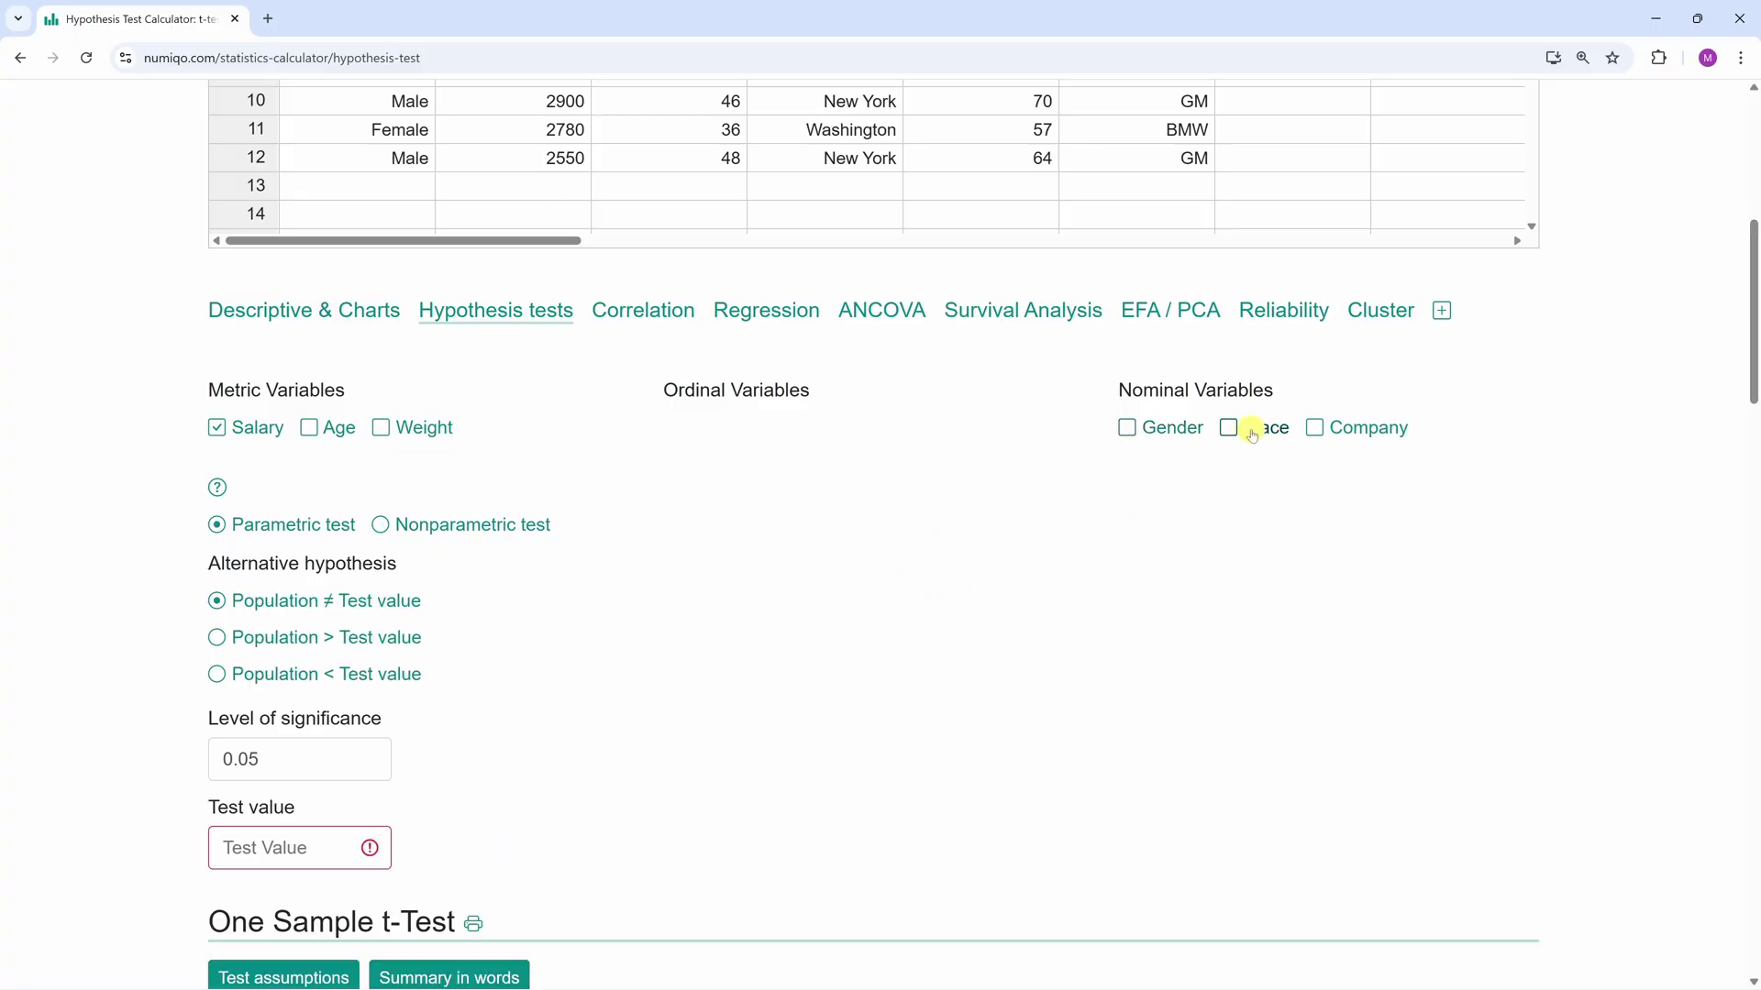
Group Salary by Place for a one-way ANOVA (F = 7.96, p = .01) and view its written summary.
click(1229, 427)
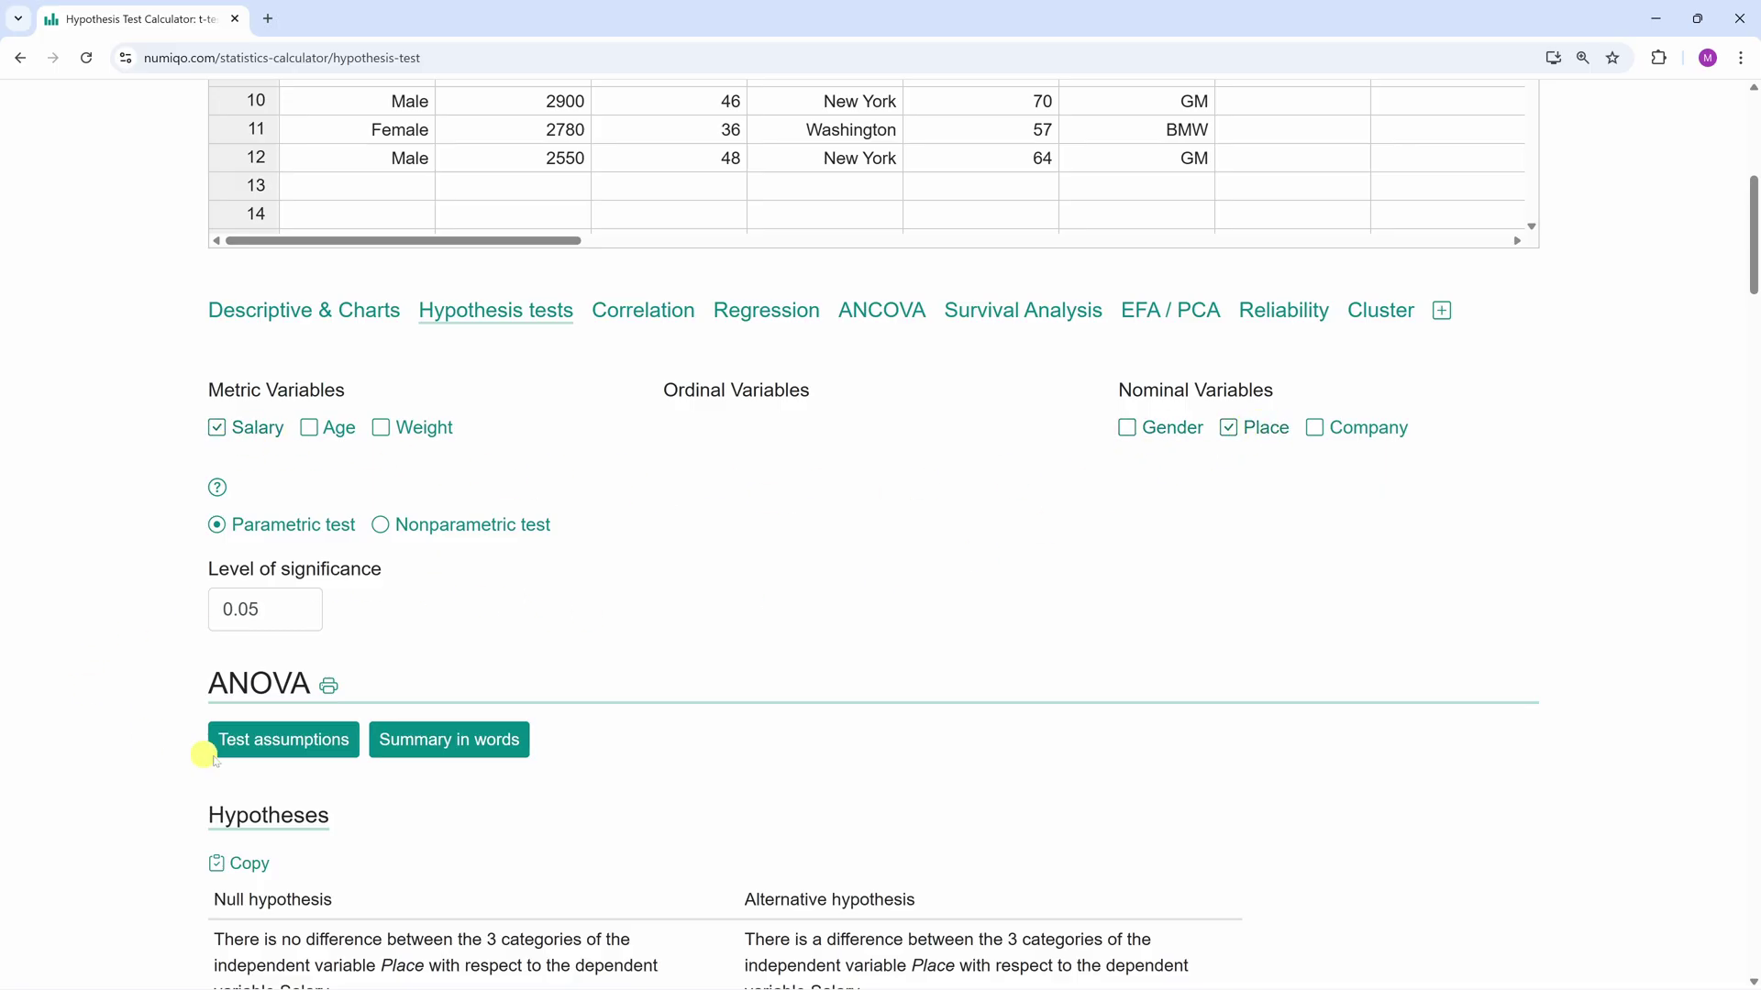
scroll(125, 652, down, 2)
scroll(124, 681, down, 3)
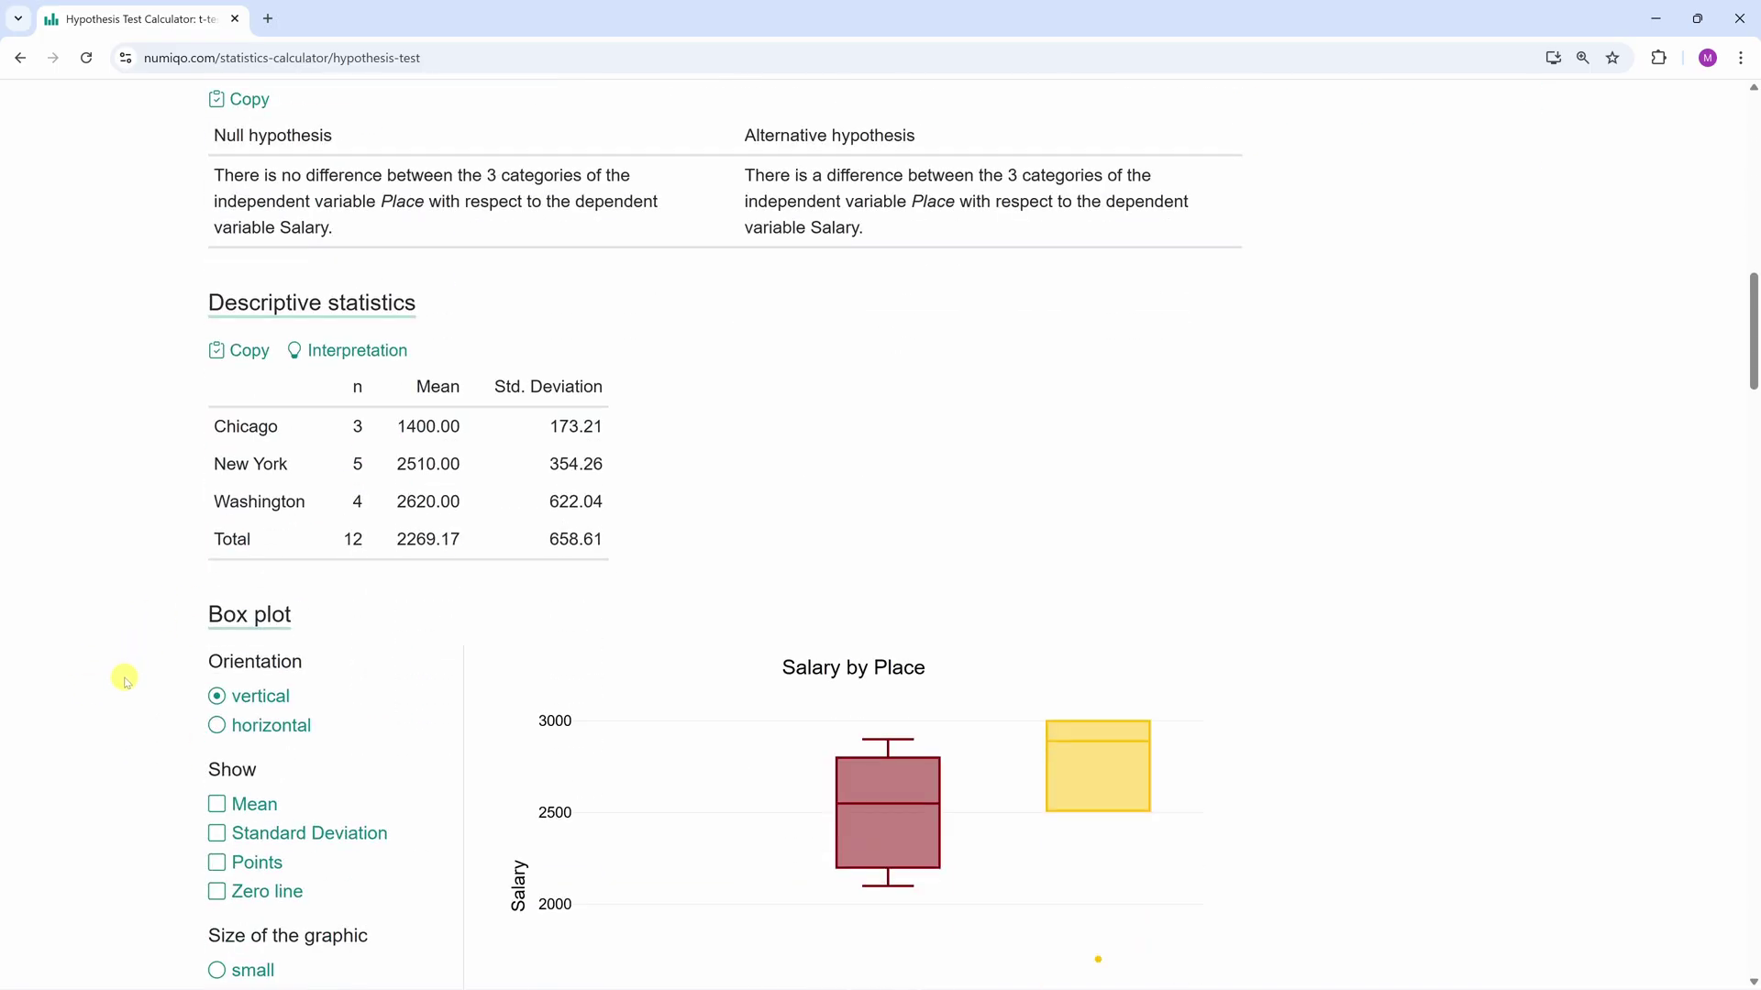
scroll(125, 680, down, 3)
scroll(123, 676, down, 3)
scroll(124, 692, up, 3)
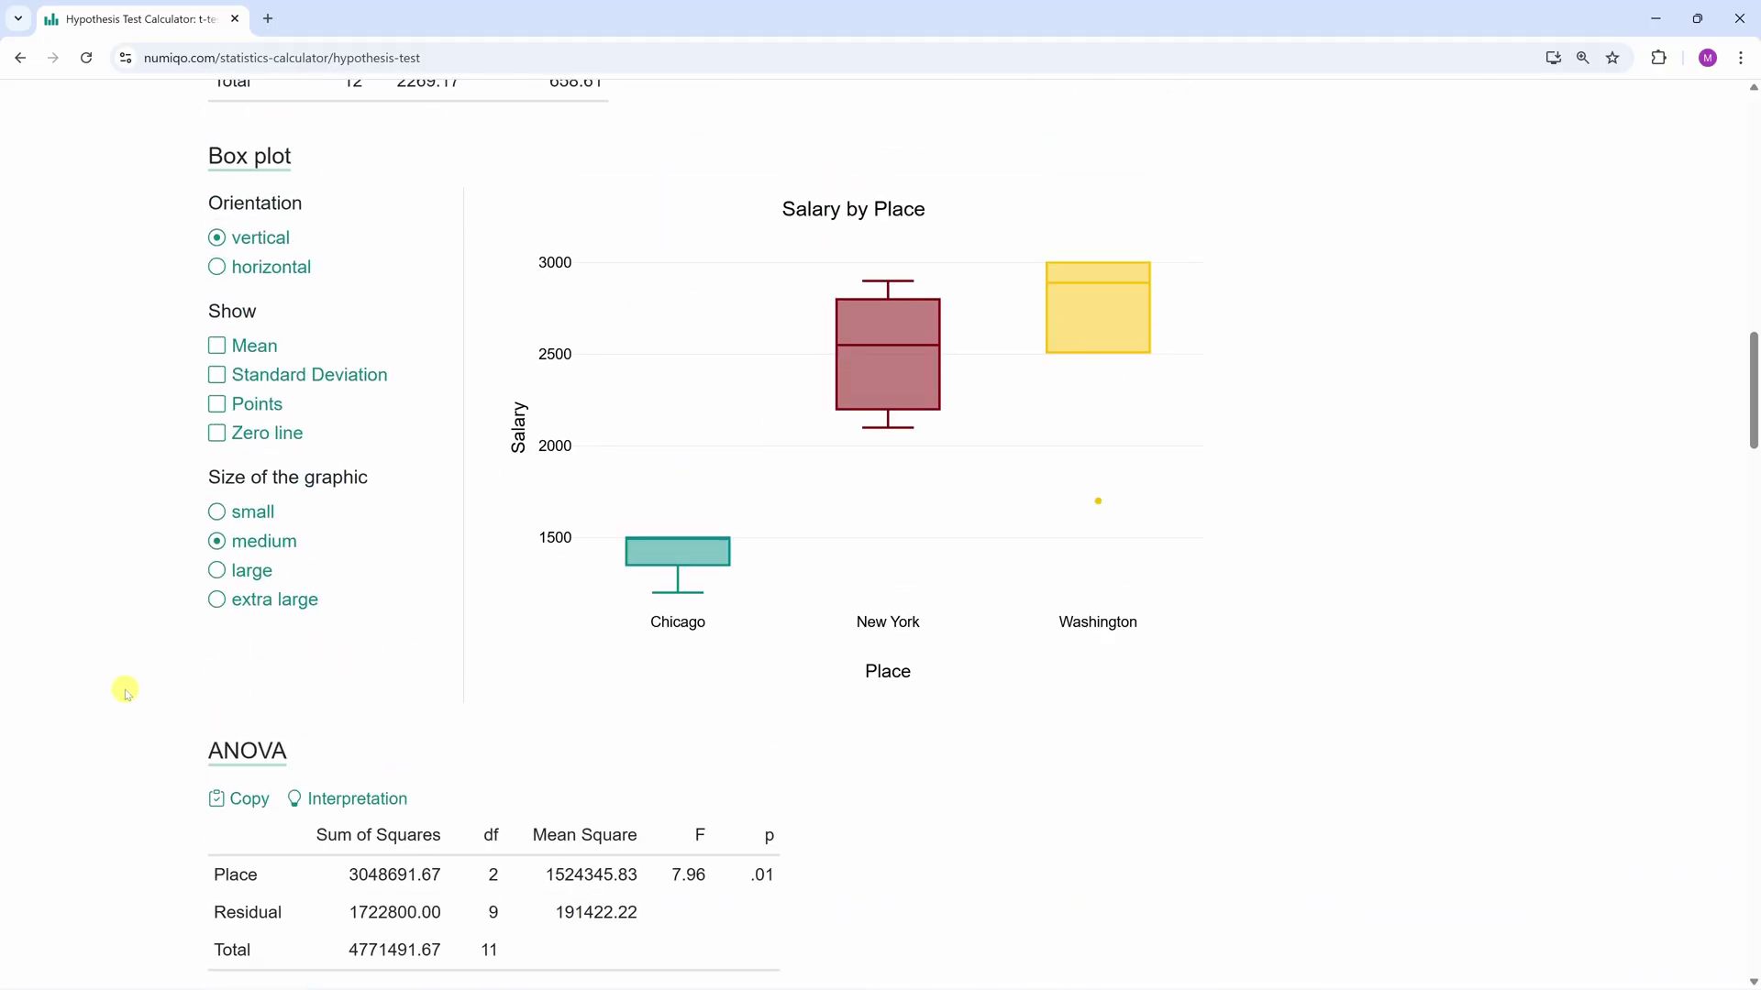
scroll(124, 692, up, 4)
scroll(124, 692, up, 1)
scroll(124, 692, up, 1)
scroll(123, 692, up, 1)
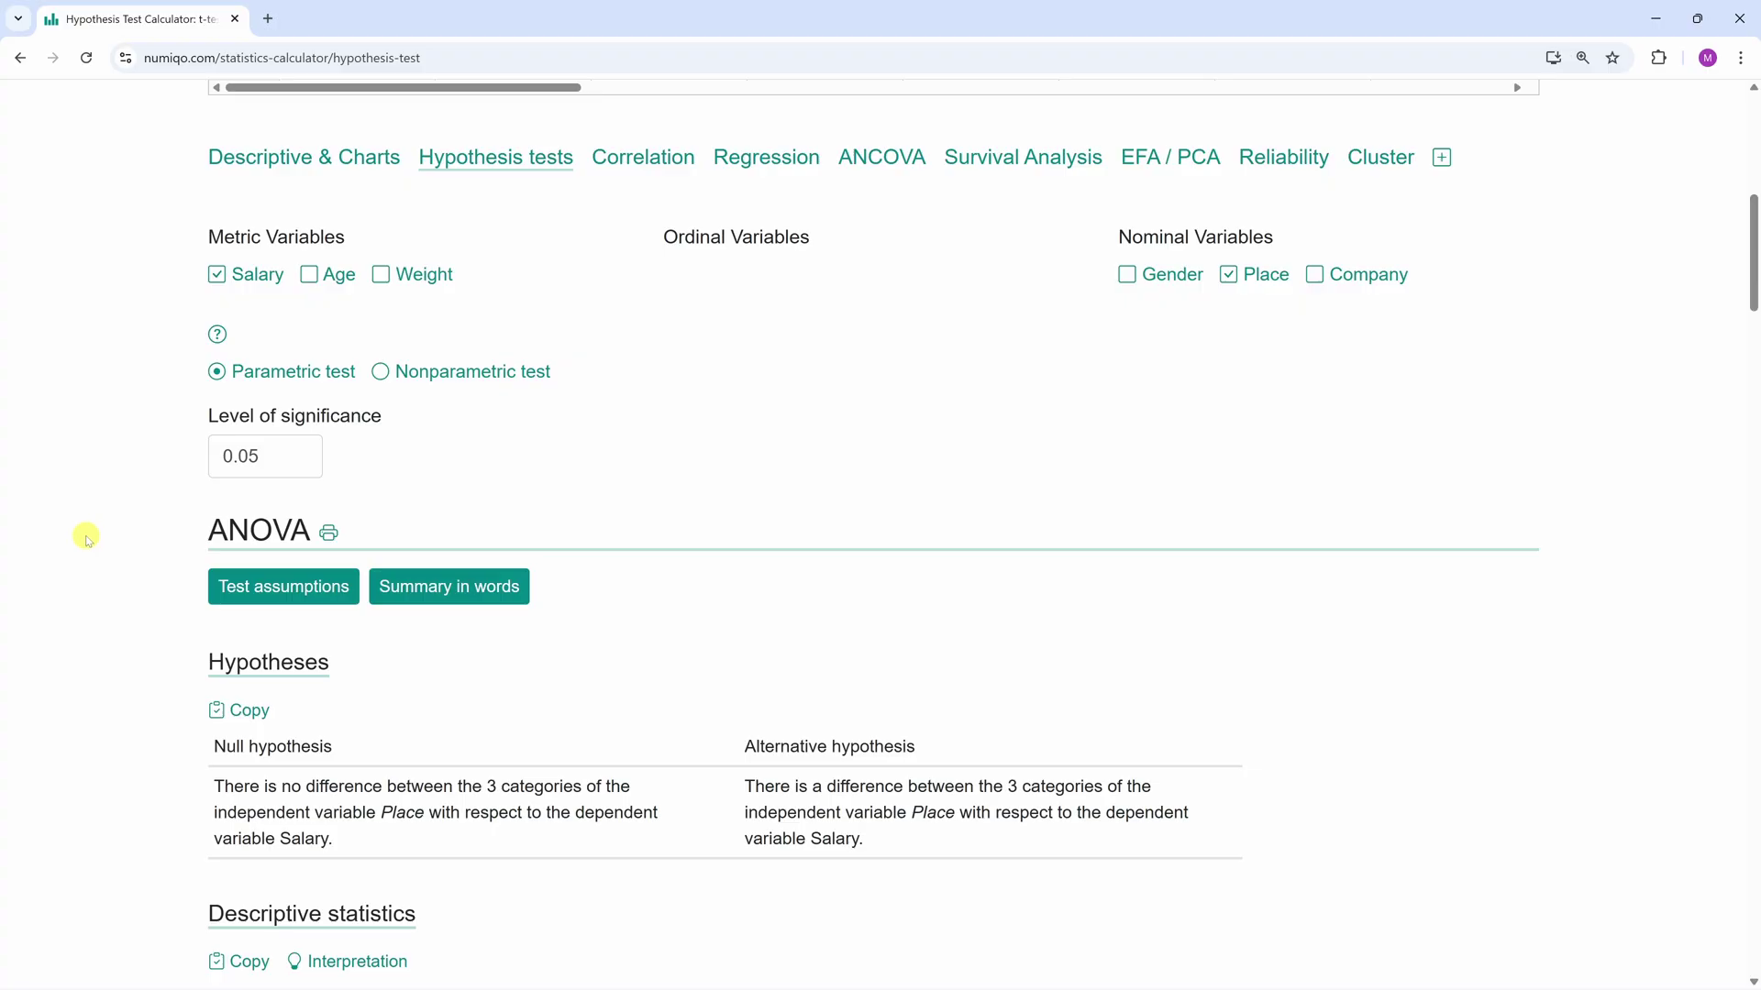
scroll(131, 618, down, 2)
scroll(175, 743, down, 5)
scroll(161, 756, down, 4)
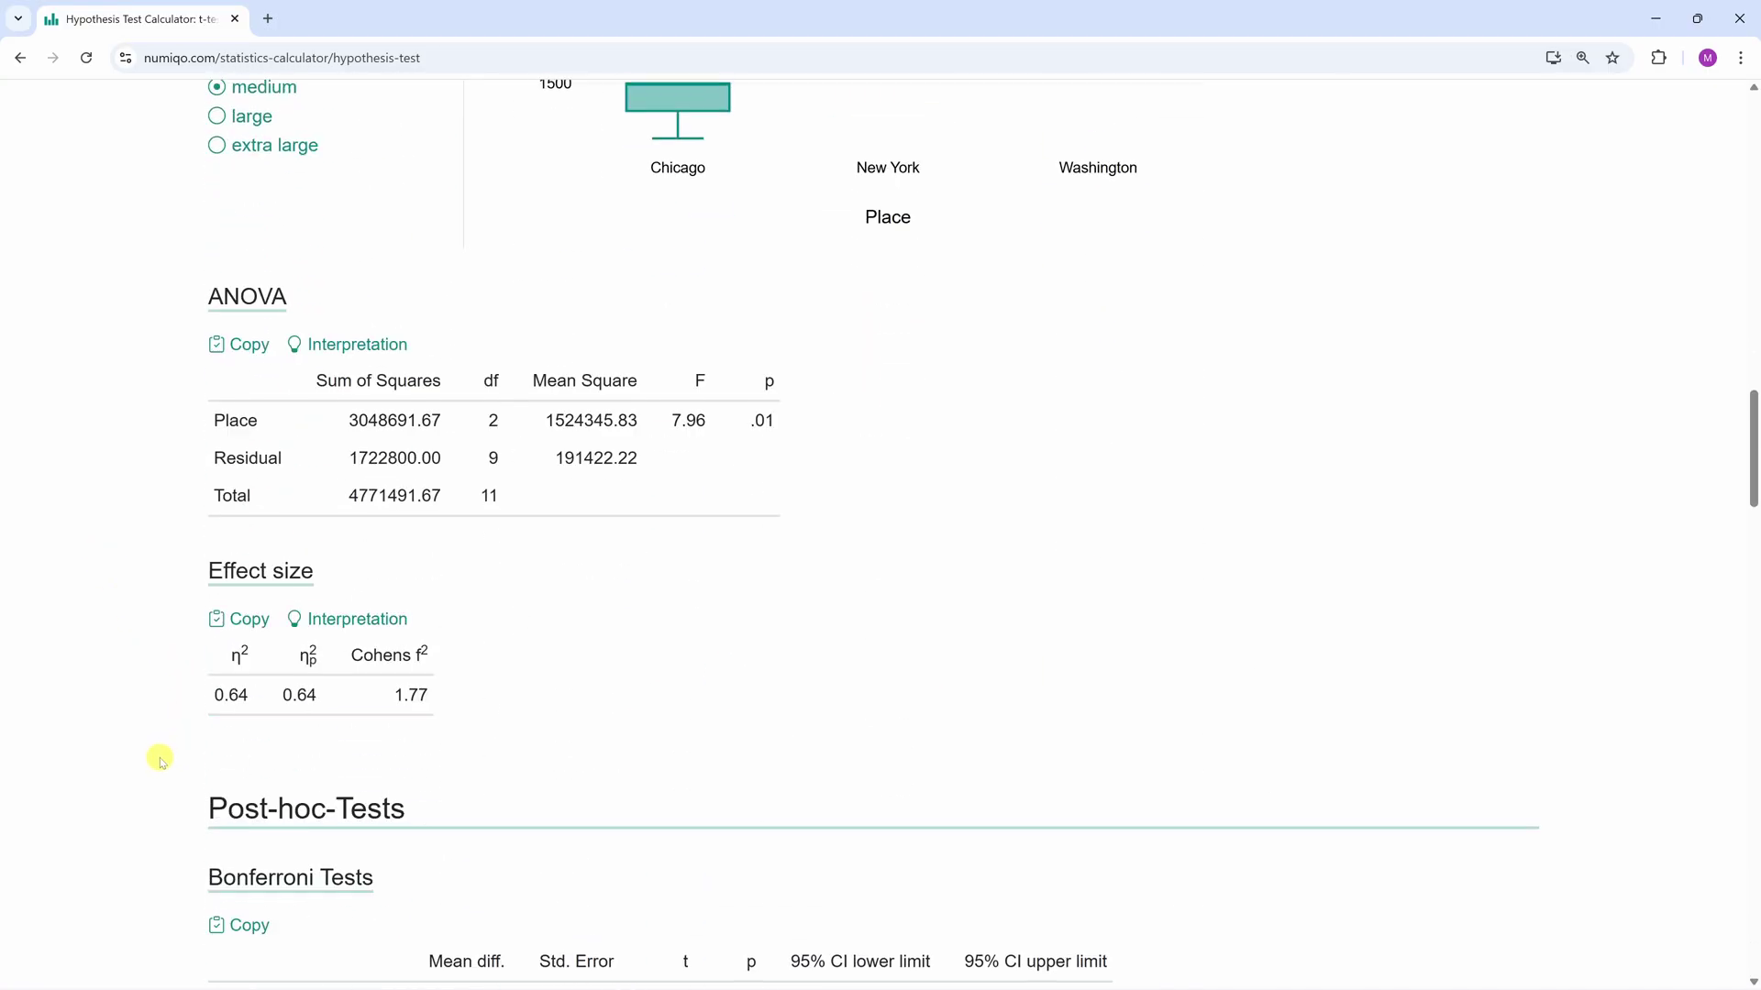
scroll(160, 758, up, 5)
scroll(161, 758, up, 5)
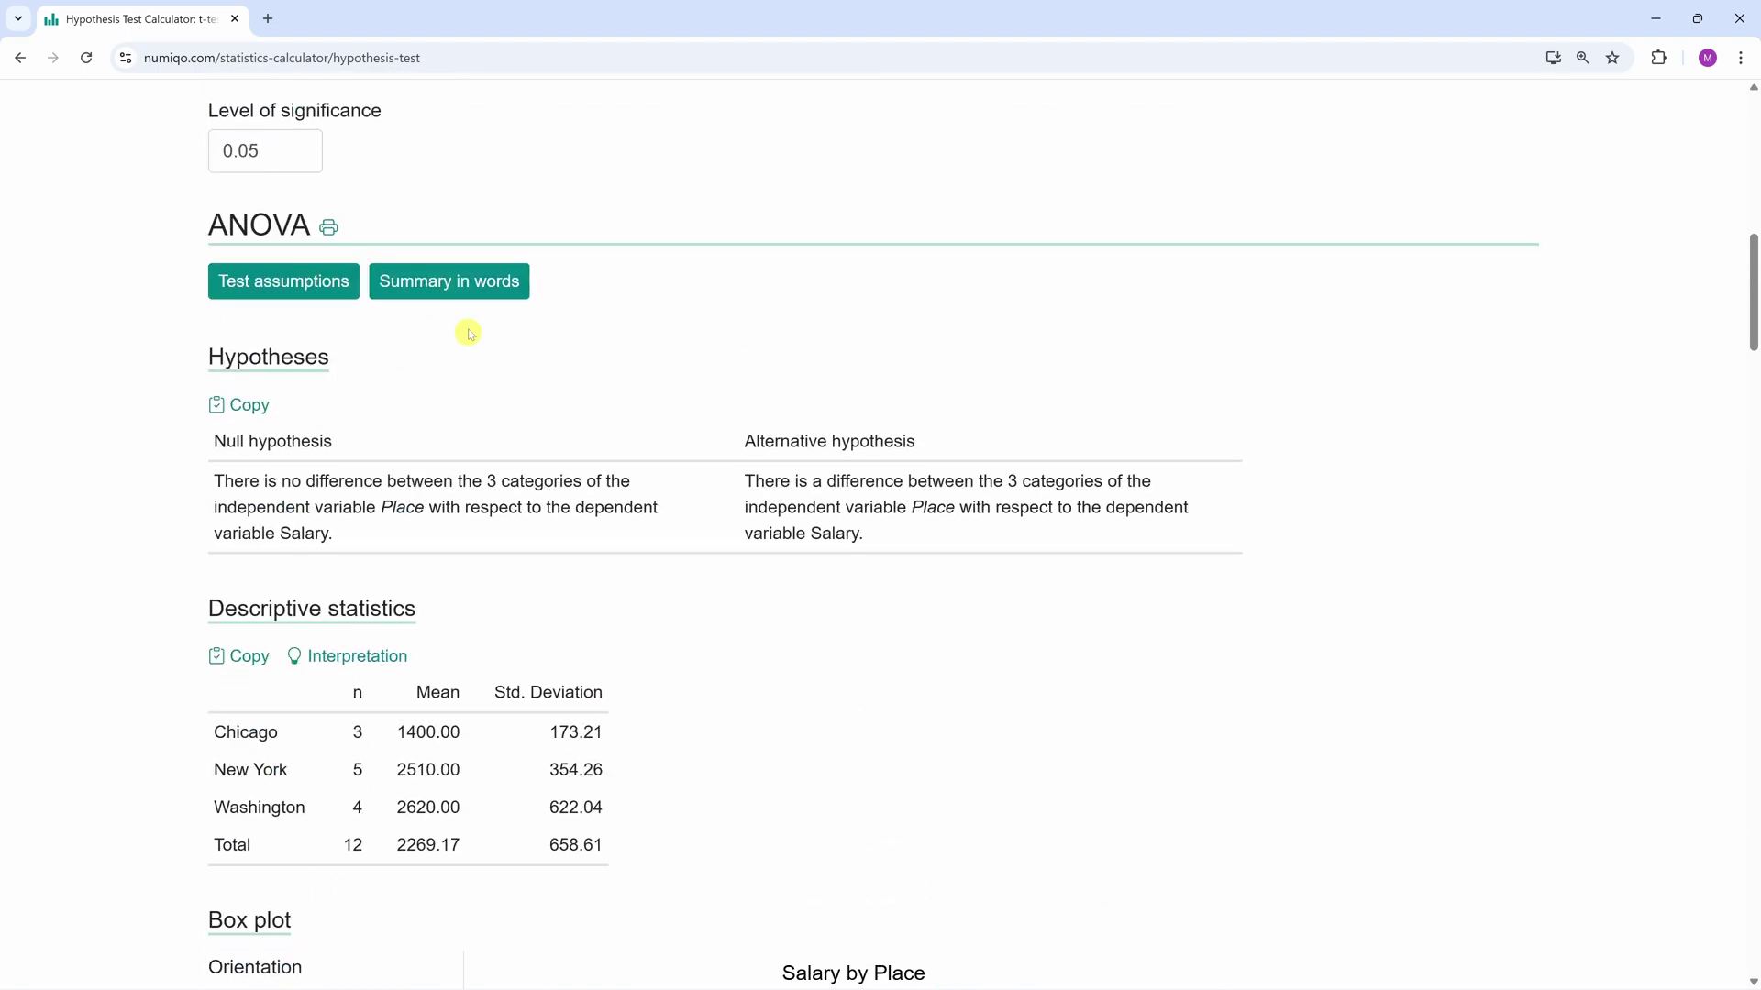
click(464, 280)
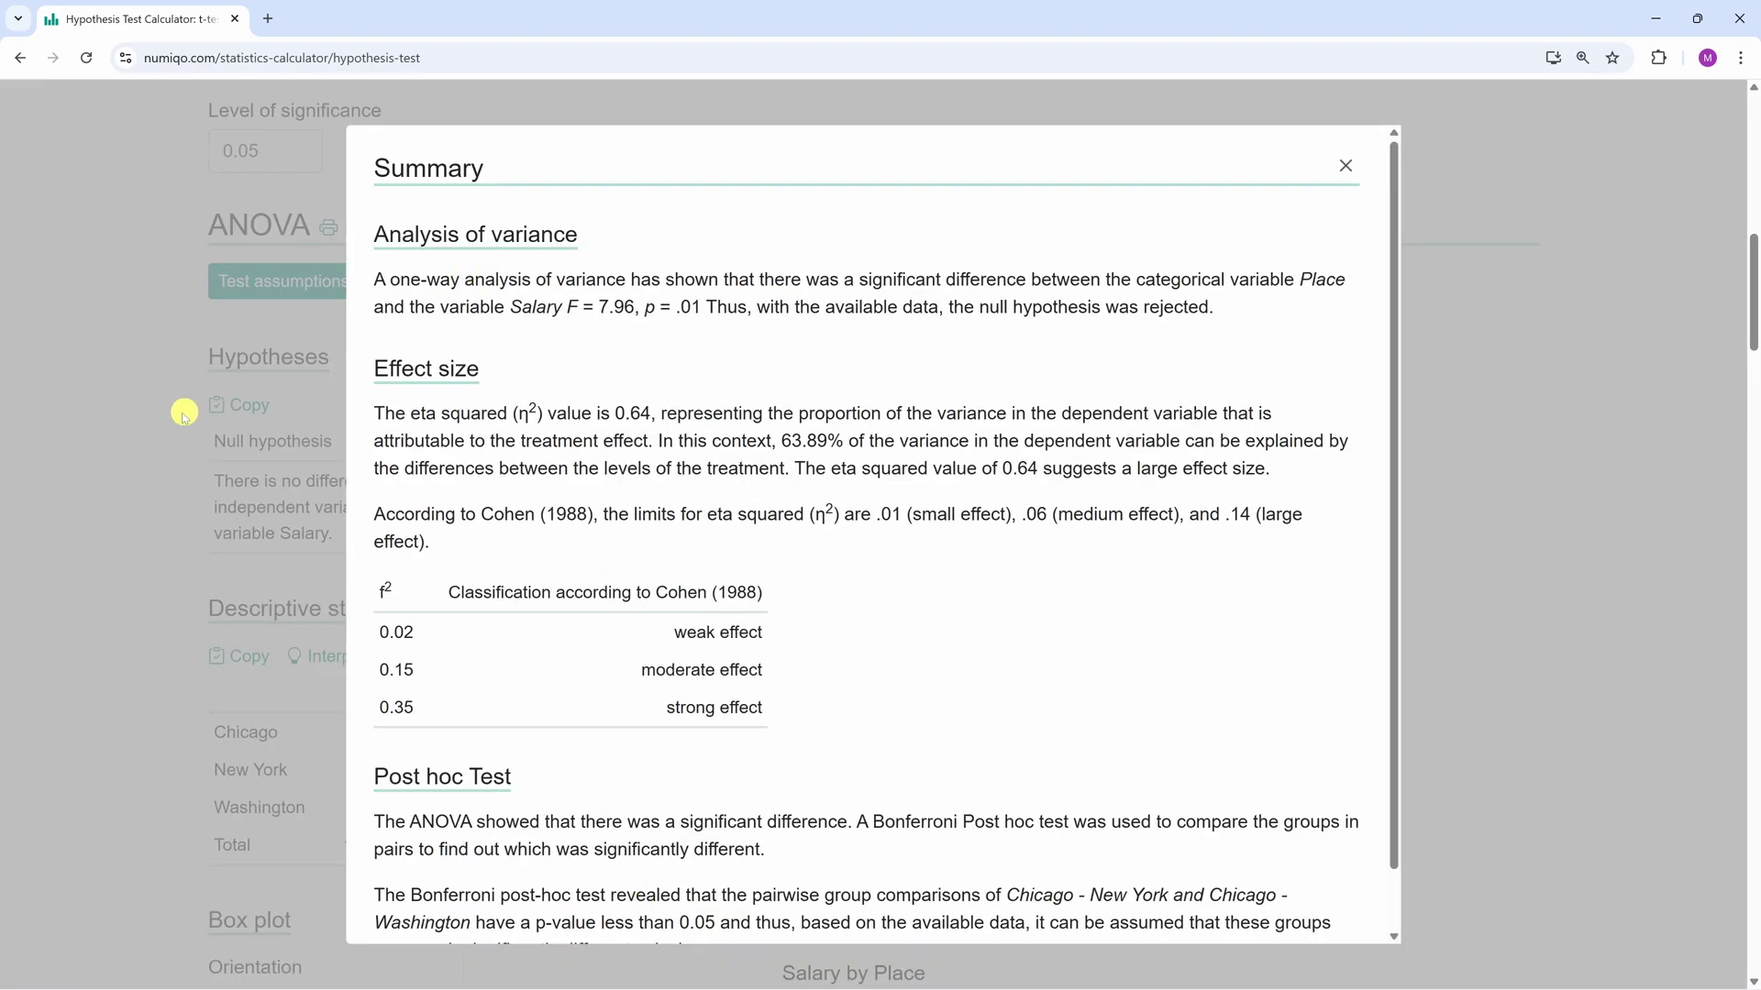
Close the written summary and toggle the ANOVA table interpretation on and off.
click(137, 426)
scroll(103, 482, down, 4)
scroll(105, 525, down, 4)
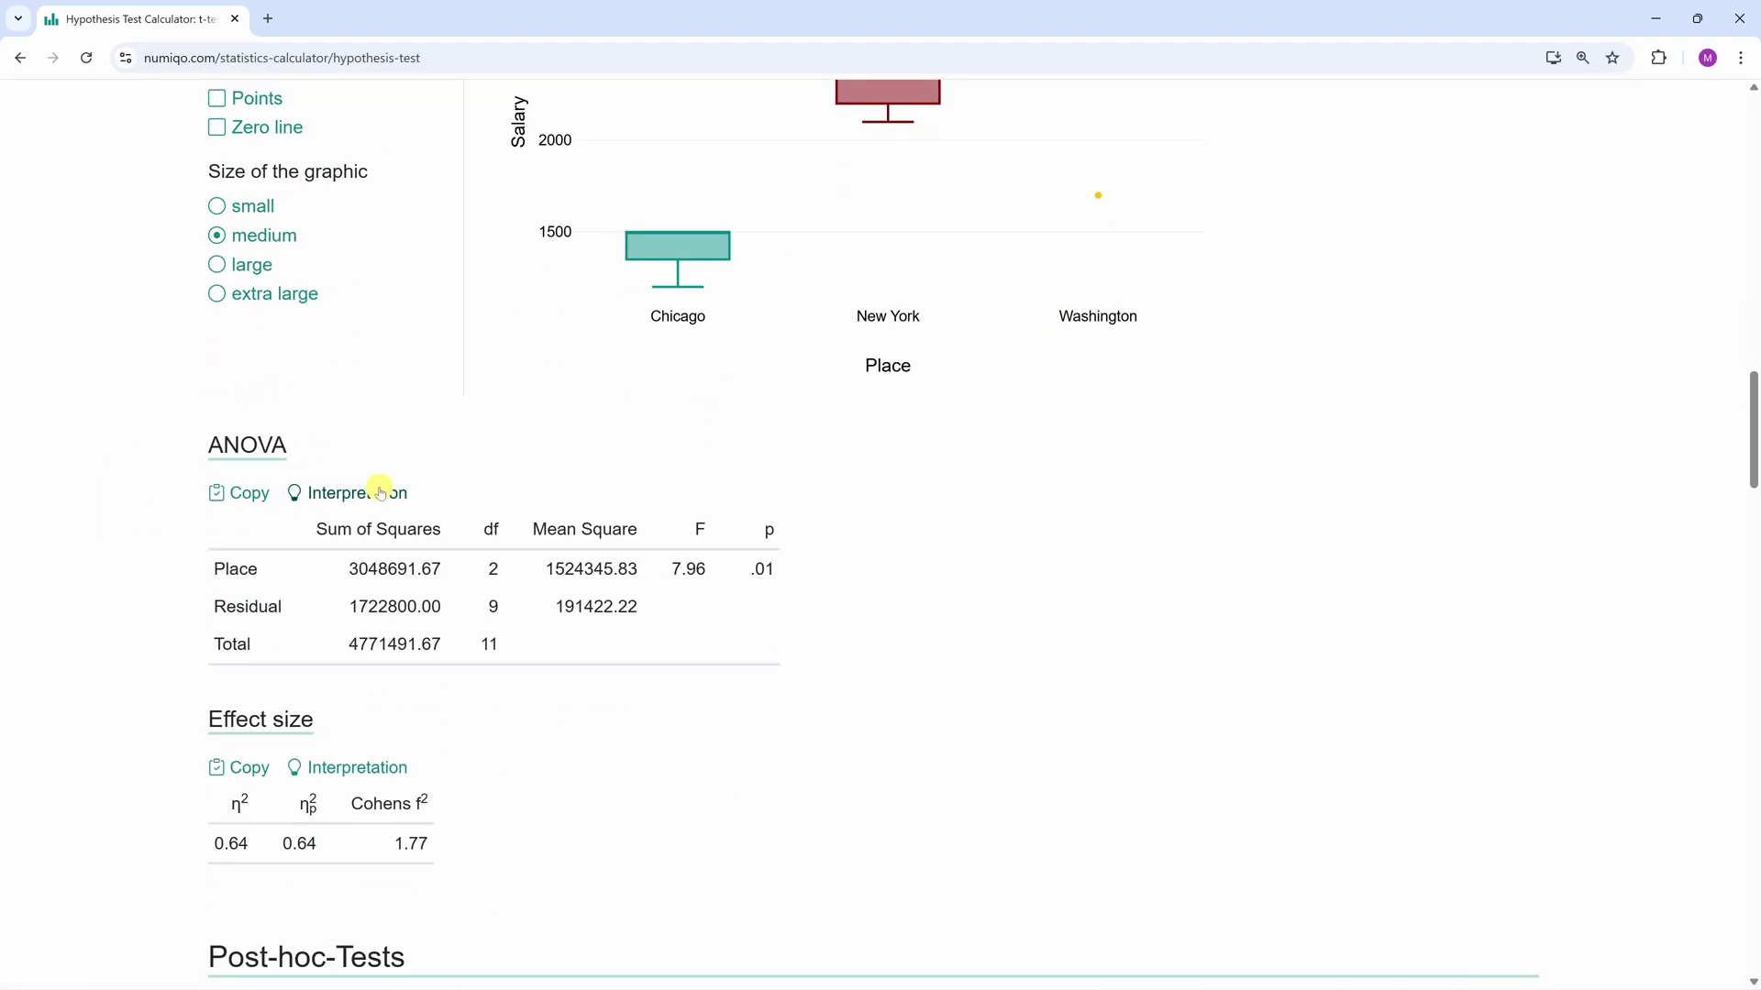
click(336, 492)
scroll(129, 543, down, 1)
scroll(137, 547, down, 3)
scroll(129, 542, up, 2)
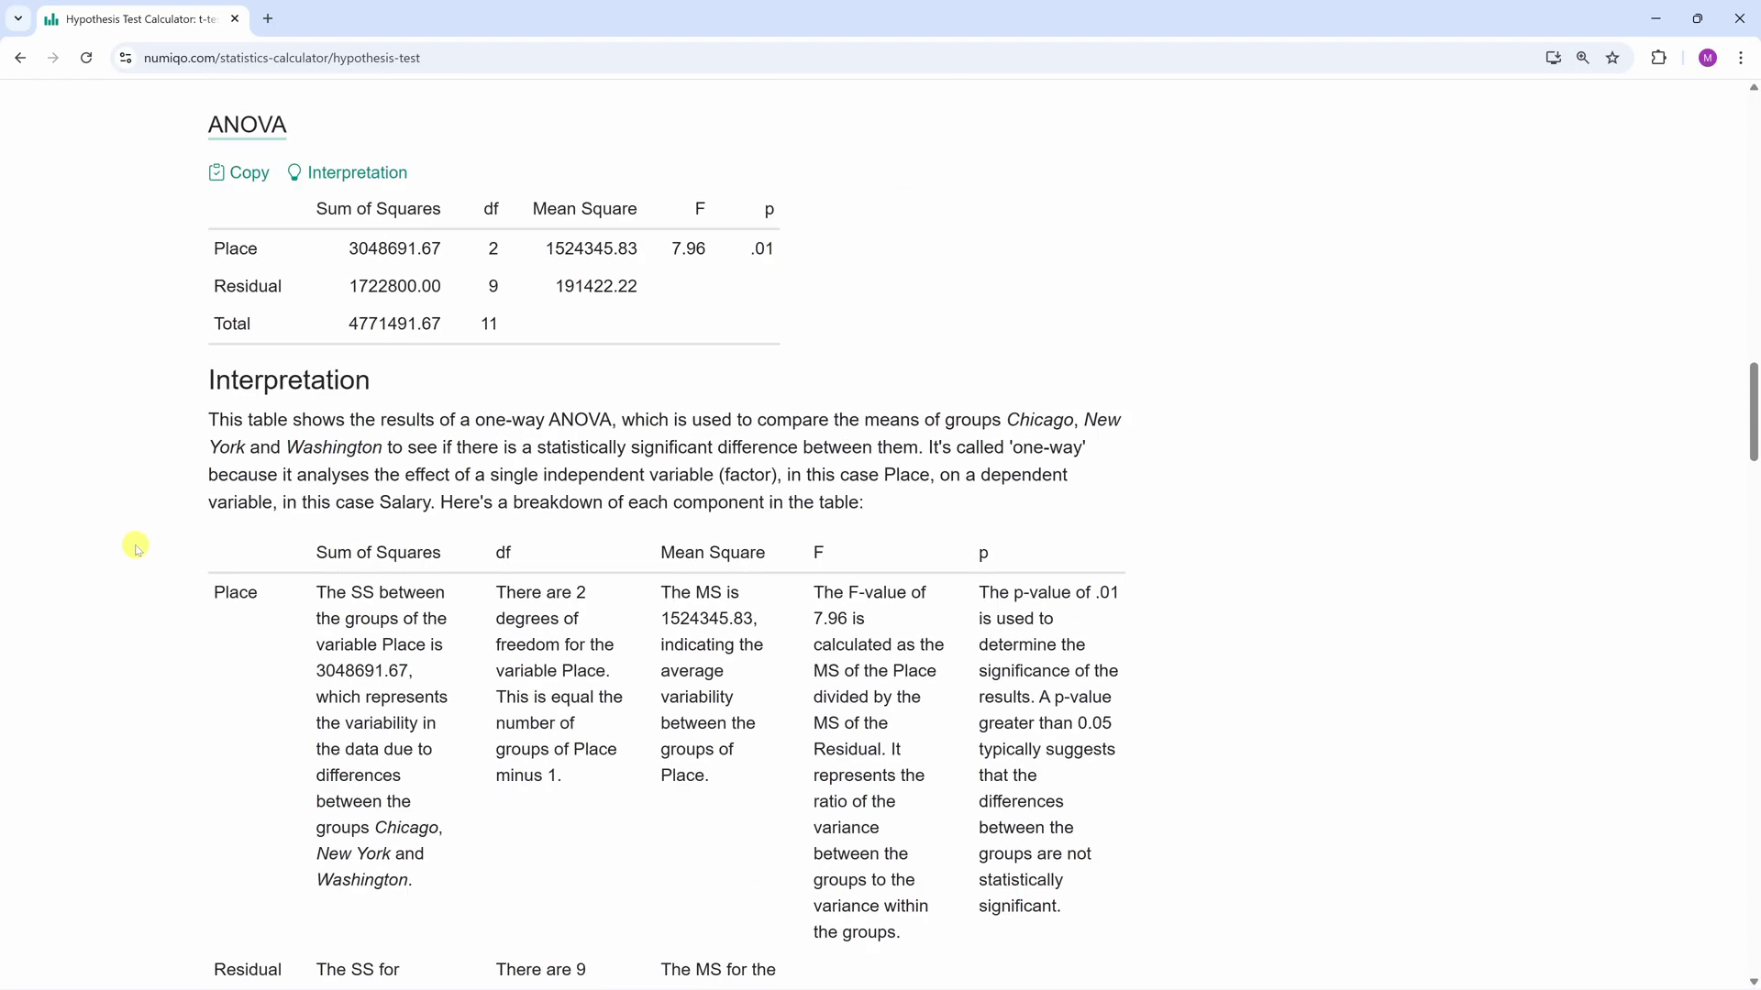
scroll(314, 444, up, 1)
click(354, 341)
scroll(131, 459, up, 4)
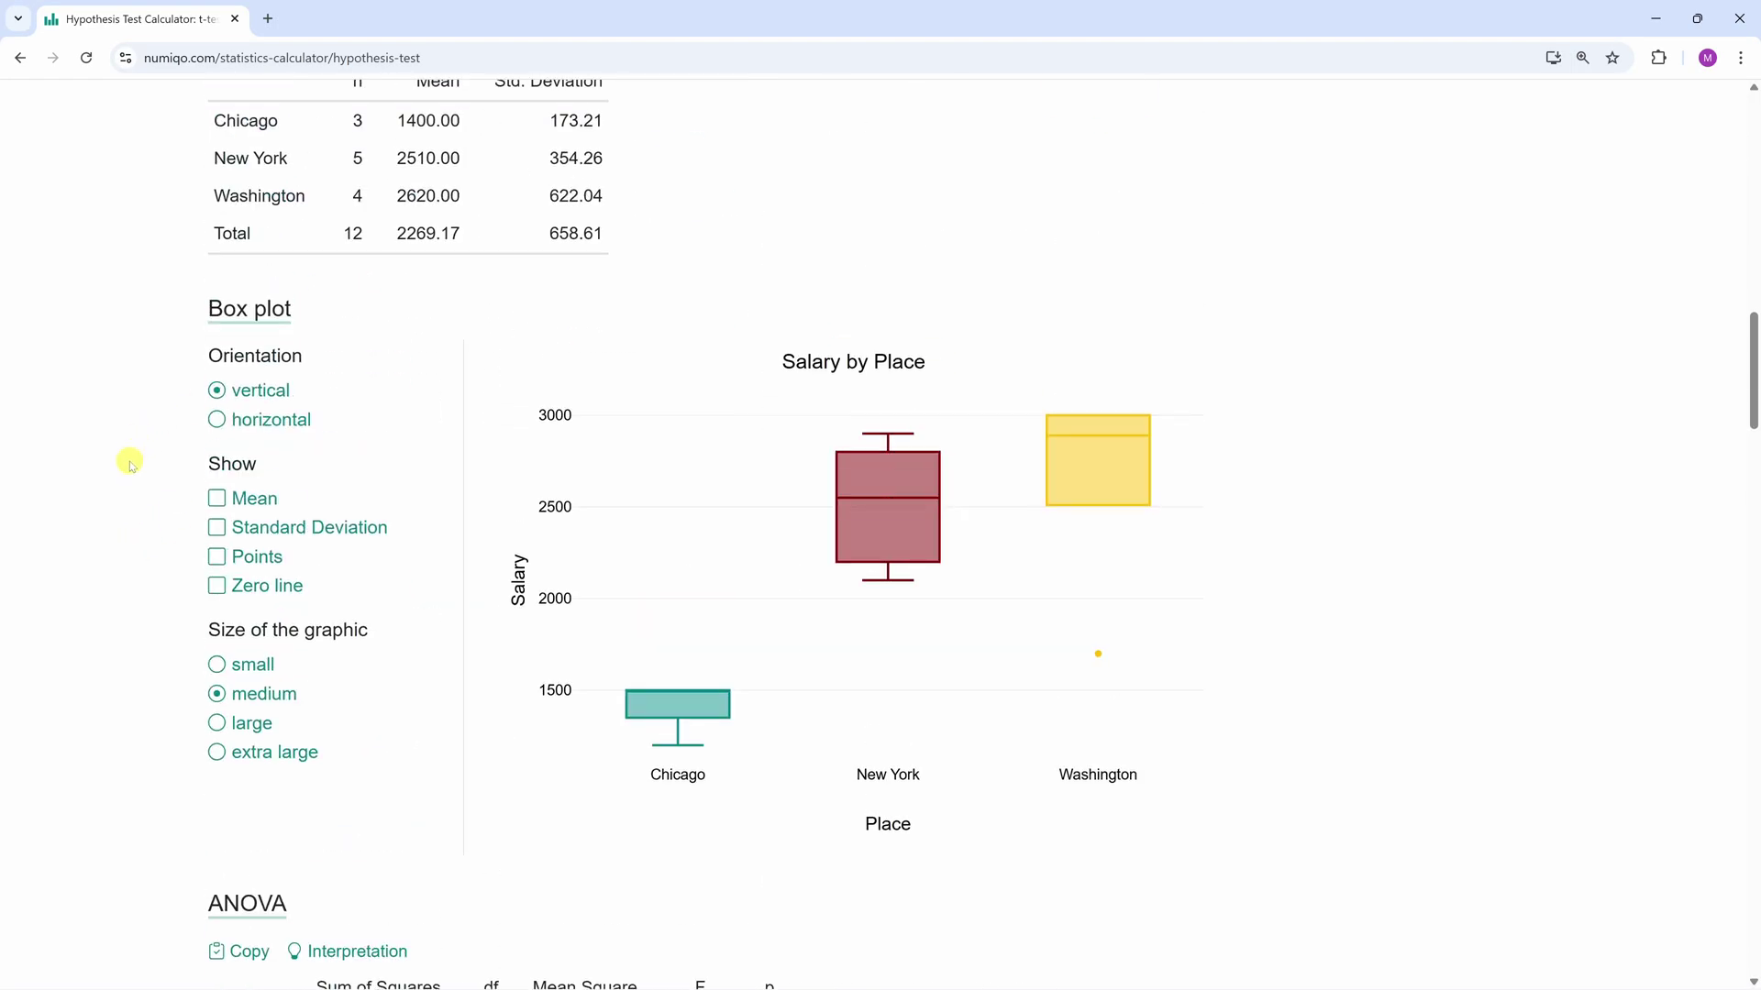
scroll(130, 468, up, 4)
scroll(126, 479, up, 2)
scroll(124, 484, up, 2)
scroll(123, 485, up, 3)
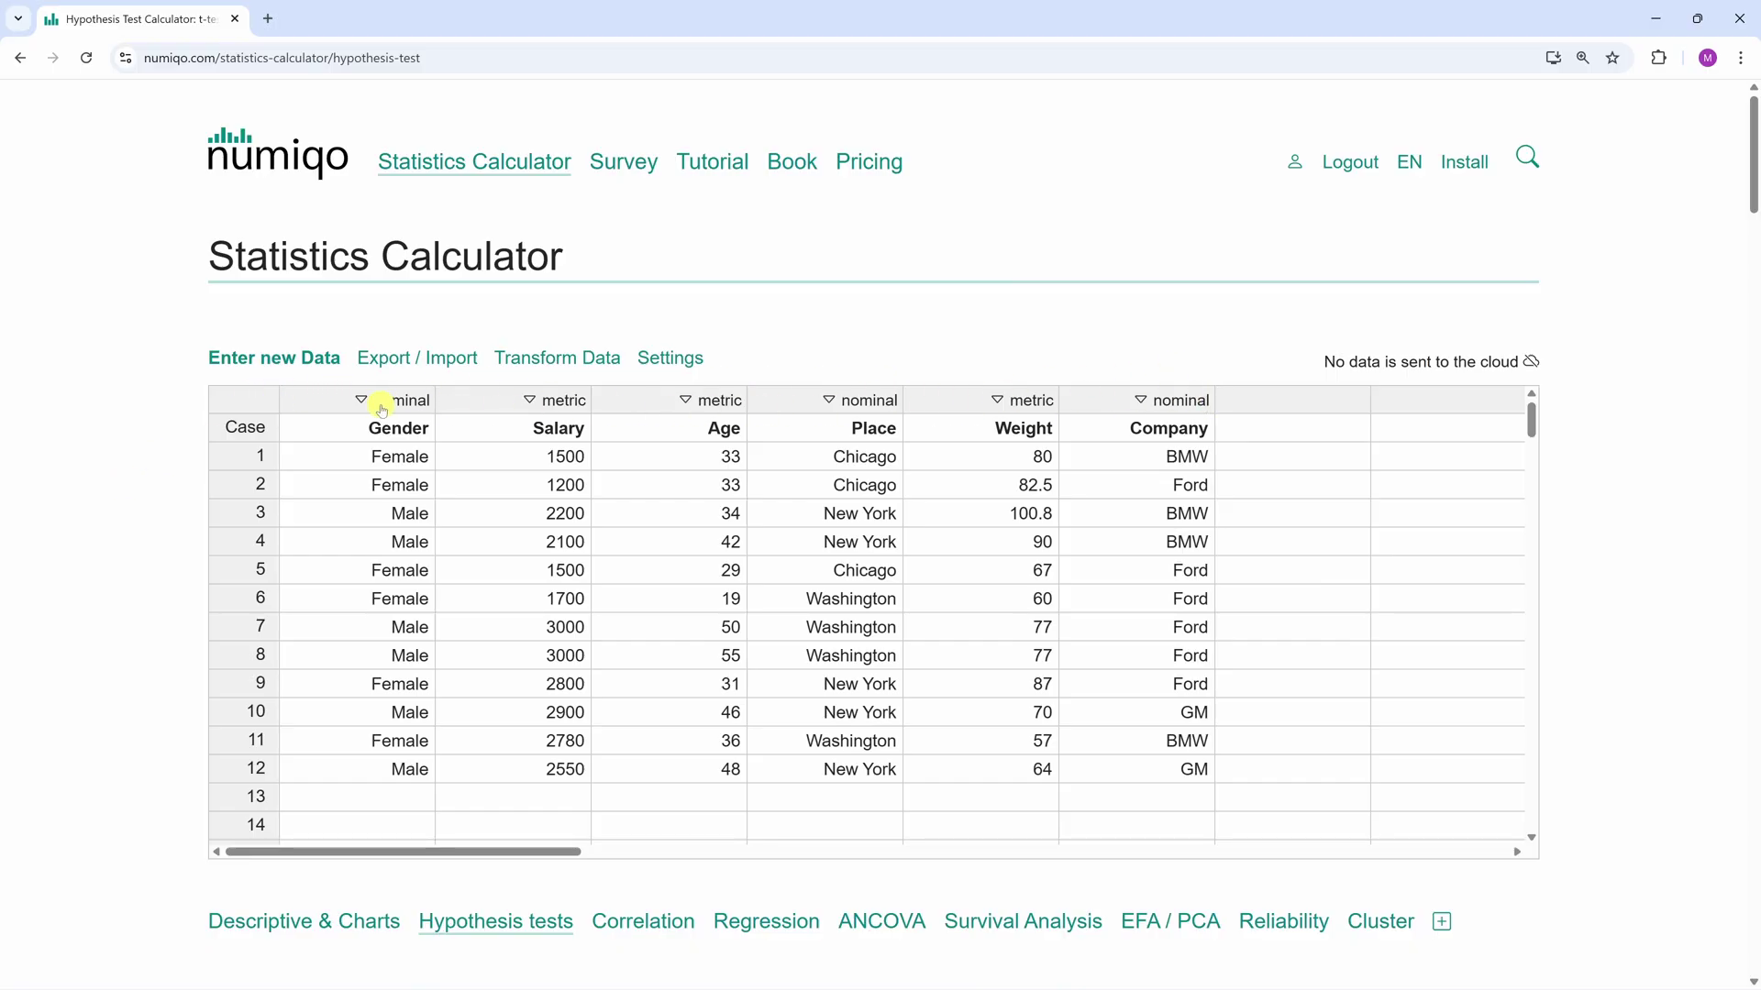
Set the Gender variable's level of measurement to nominal.
click(383, 408)
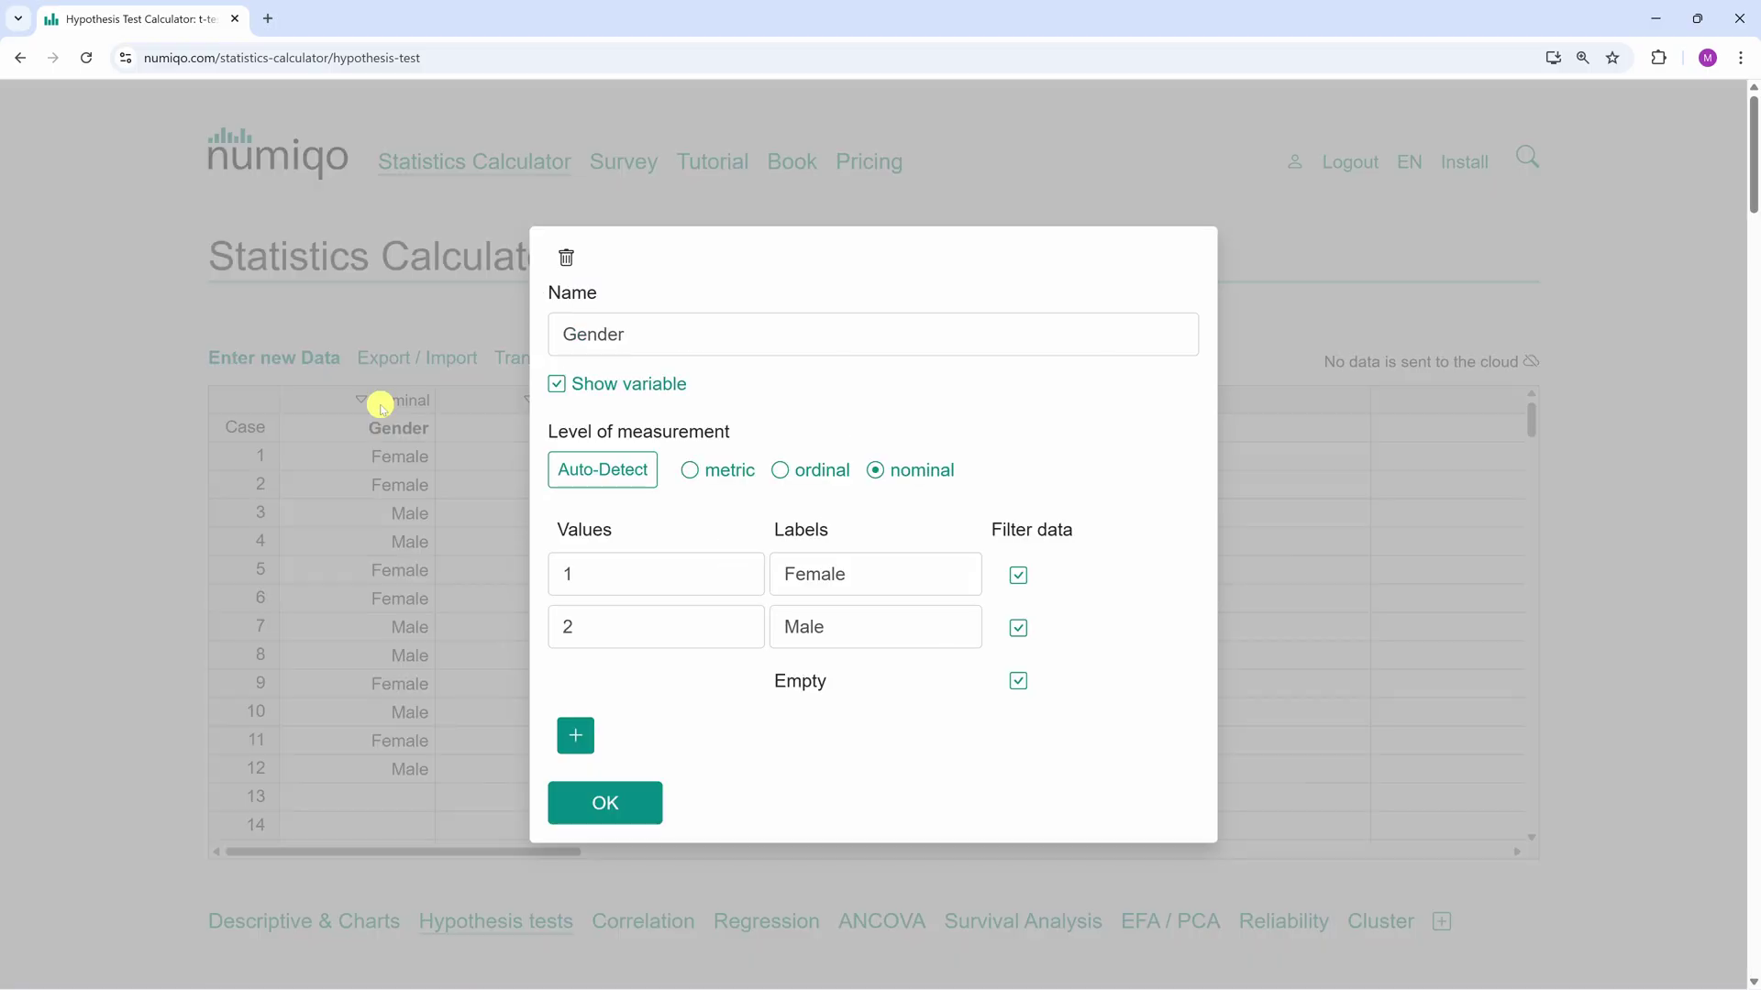
click(876, 471)
click(76, 460)
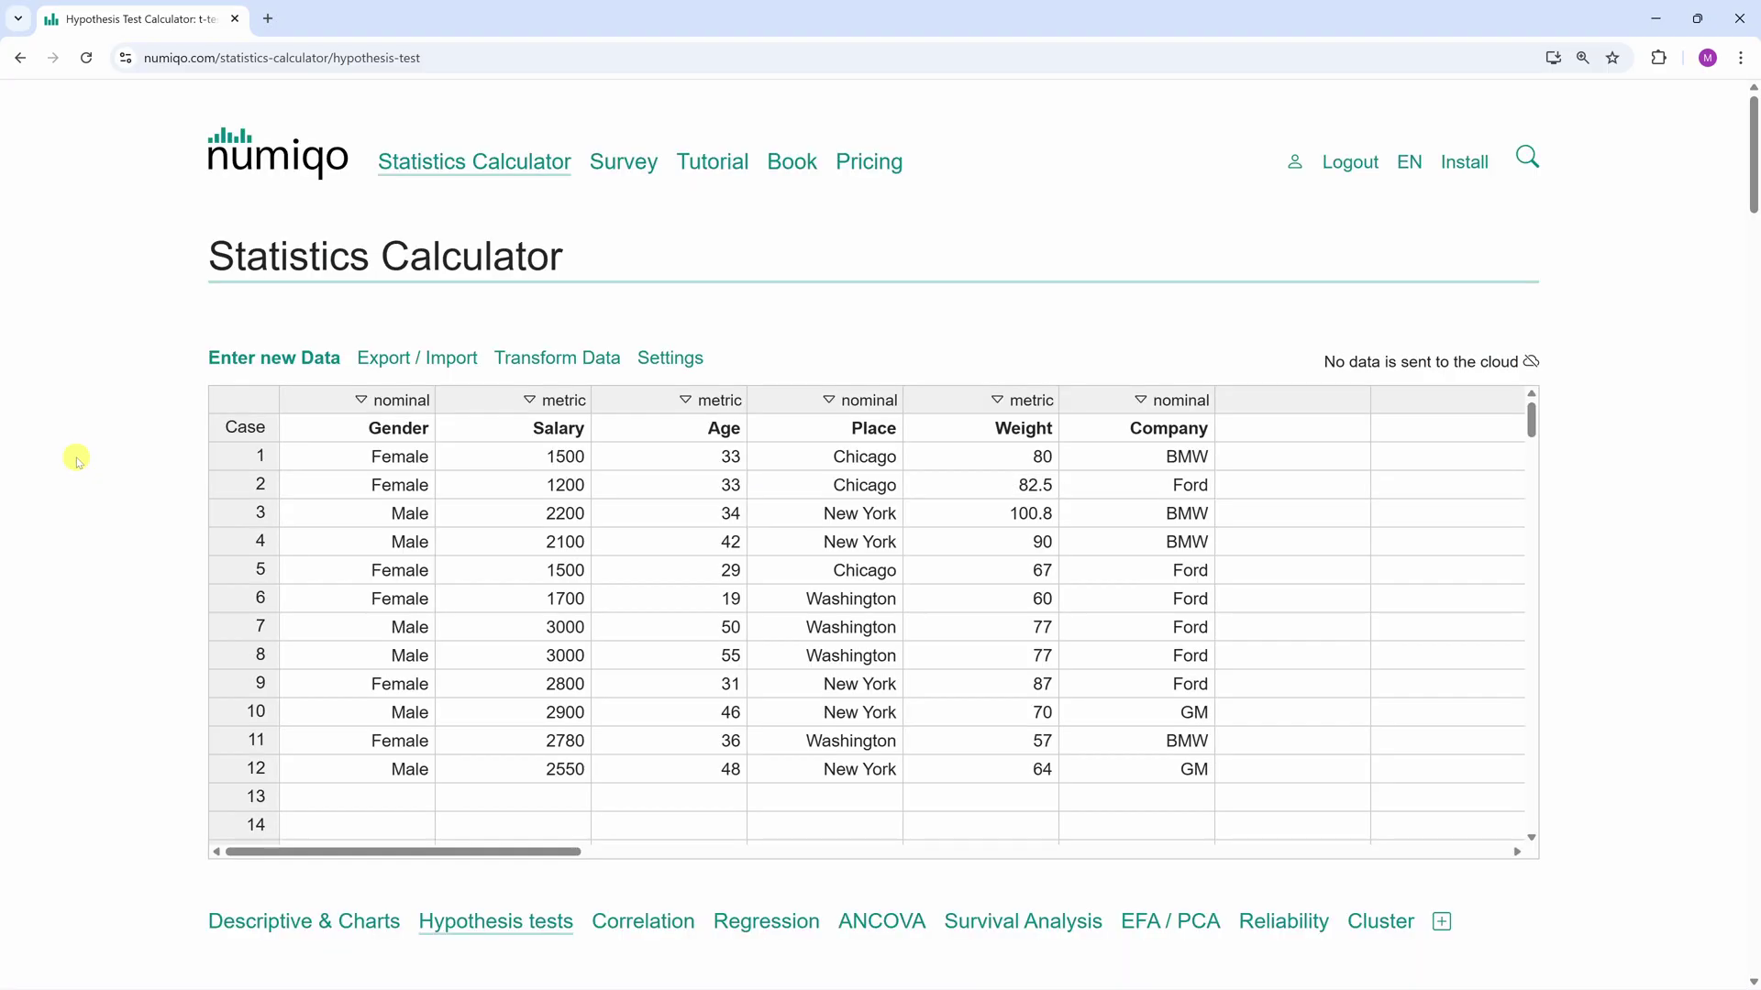
click(717, 168)
scroll(105, 589, down, 2)
scroll(156, 680, down, 2)
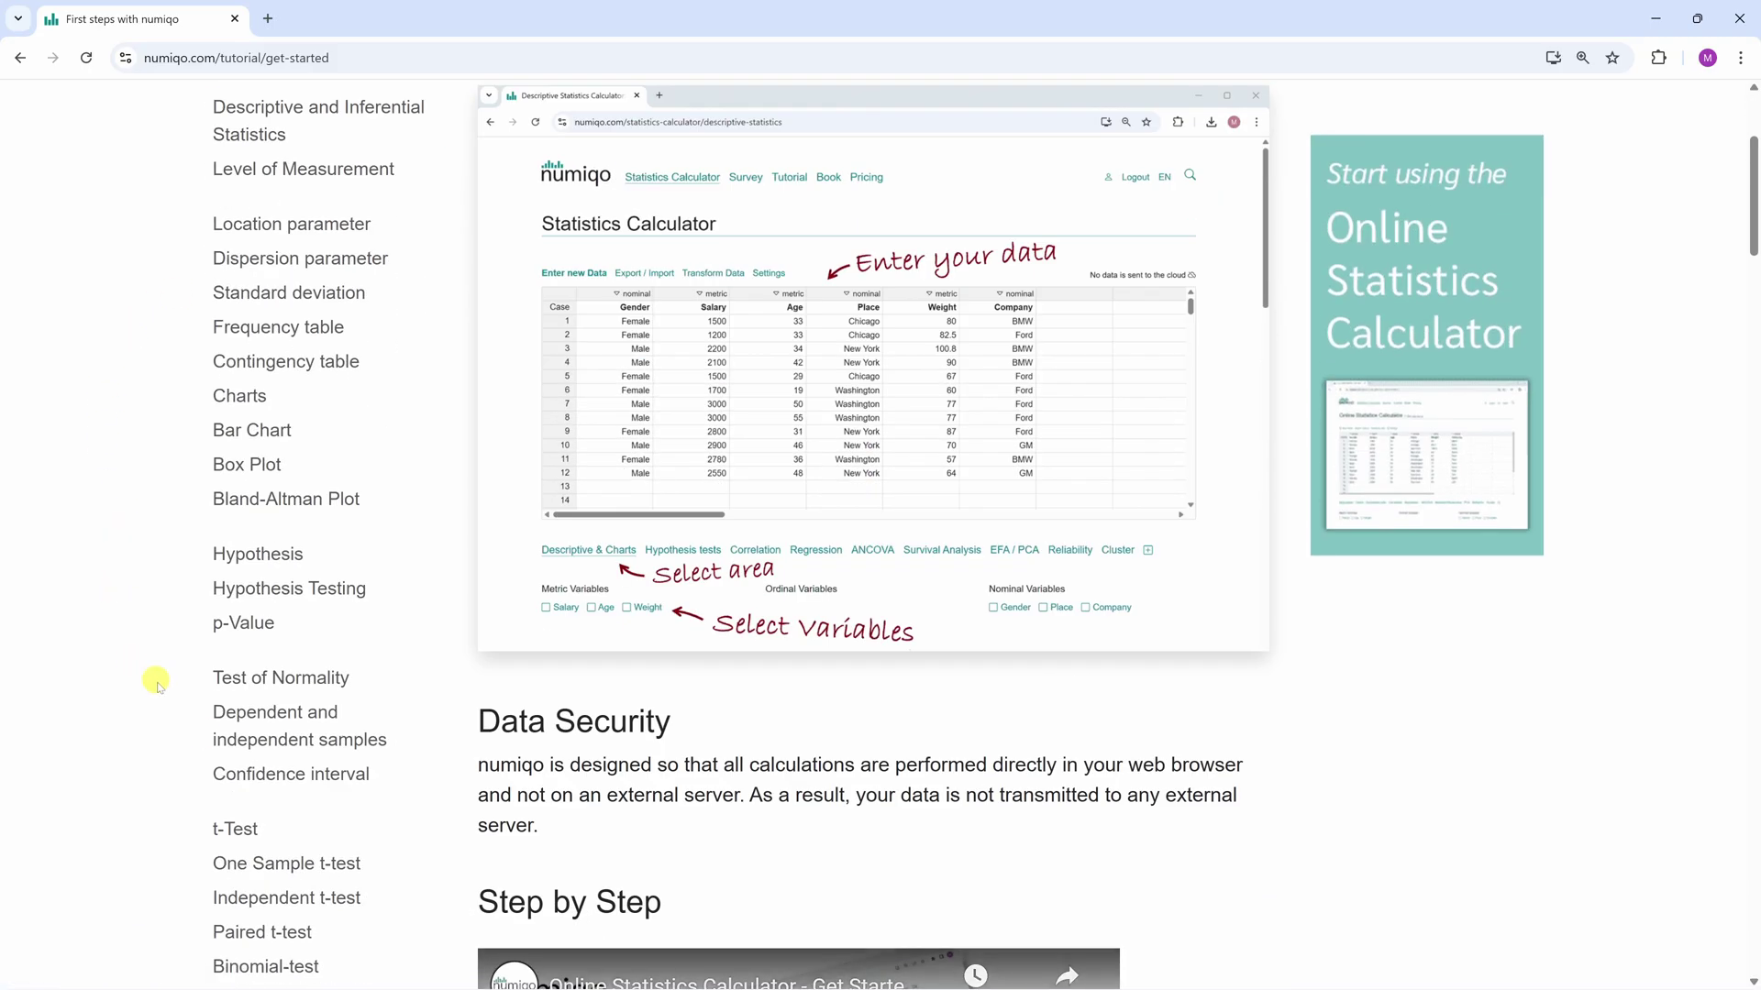
Glance at the t-Test tutorial, then return to the Statistics Calculator.
click(232, 829)
scroll(537, 537, down, 4)
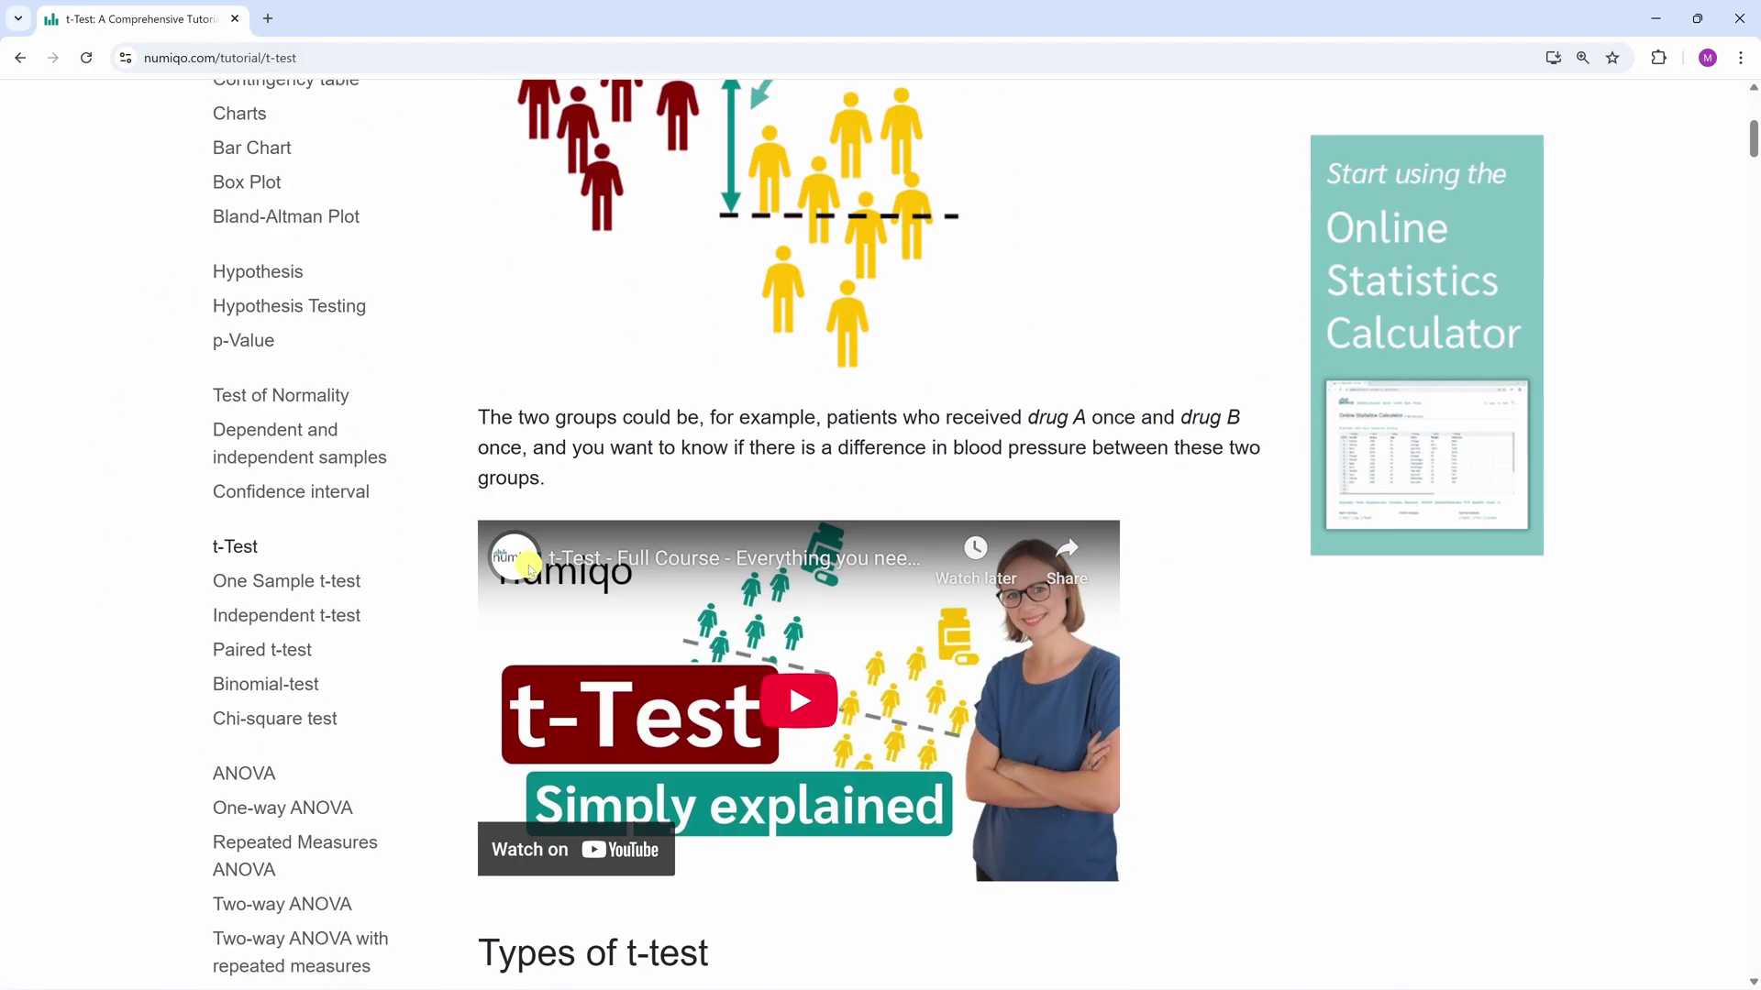
scroll(528, 564, down, 3)
scroll(515, 602, down, 3)
scroll(515, 618, down, 3)
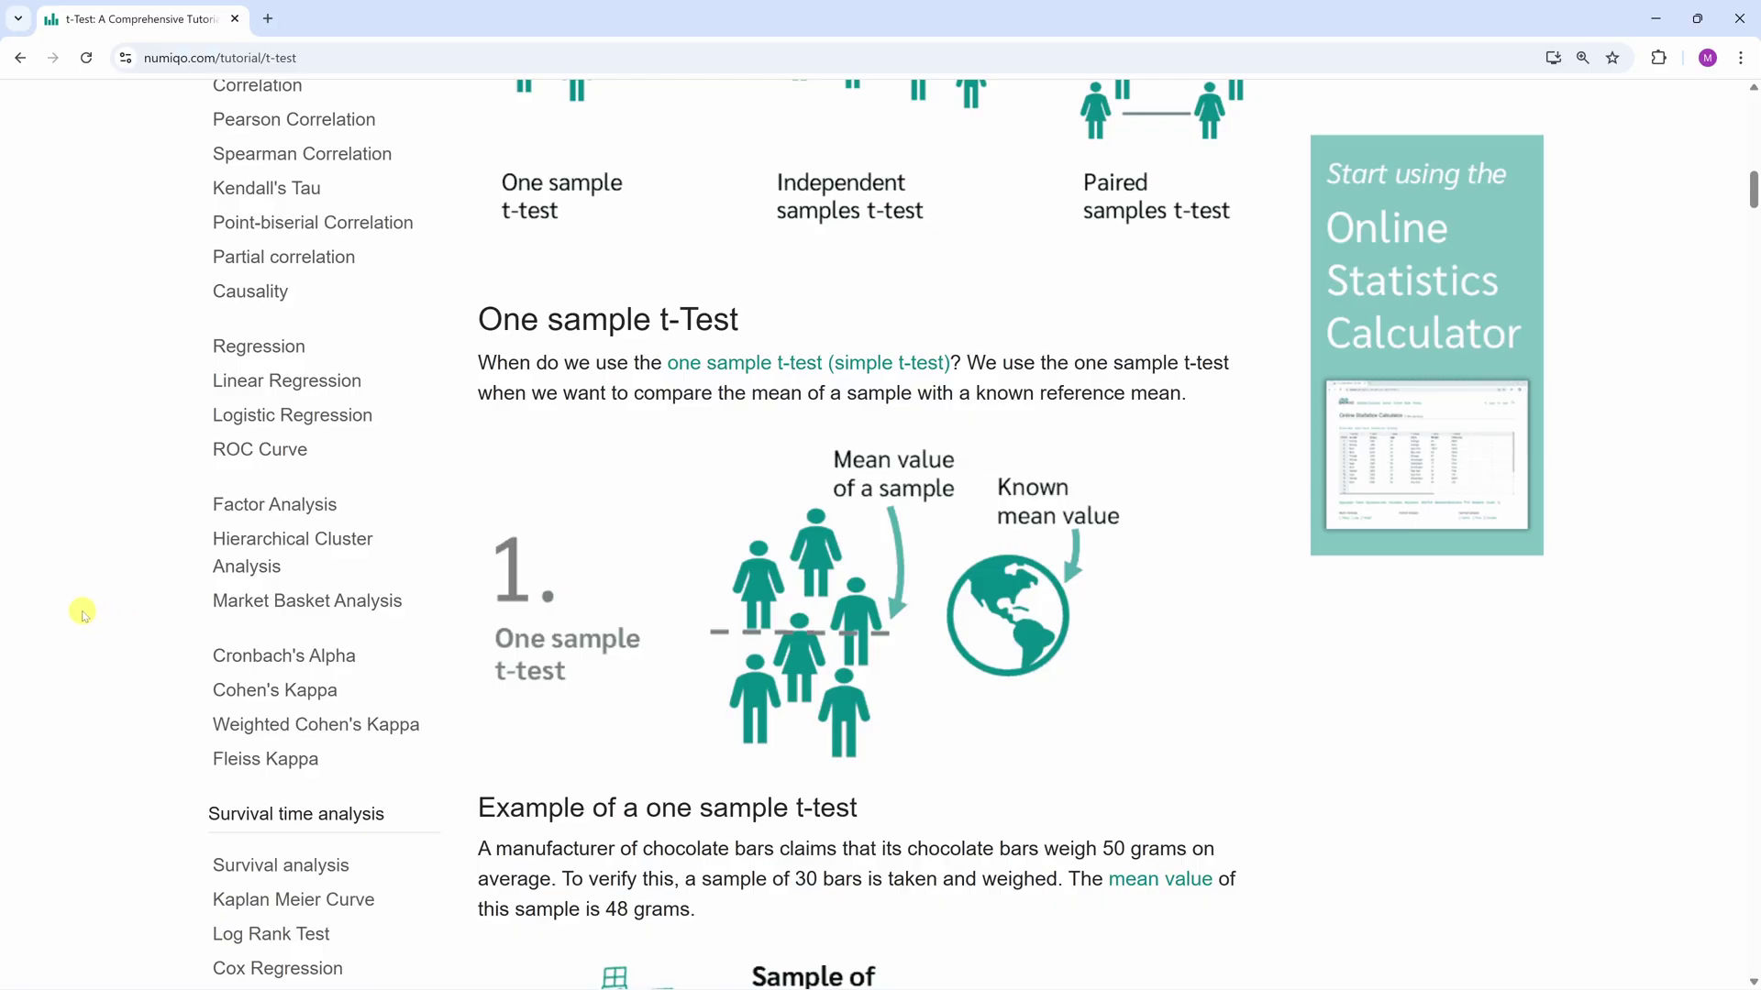
scroll(114, 602, up, 2)
scroll(122, 597, up, 5)
scroll(122, 597, up, 3)
click(487, 162)
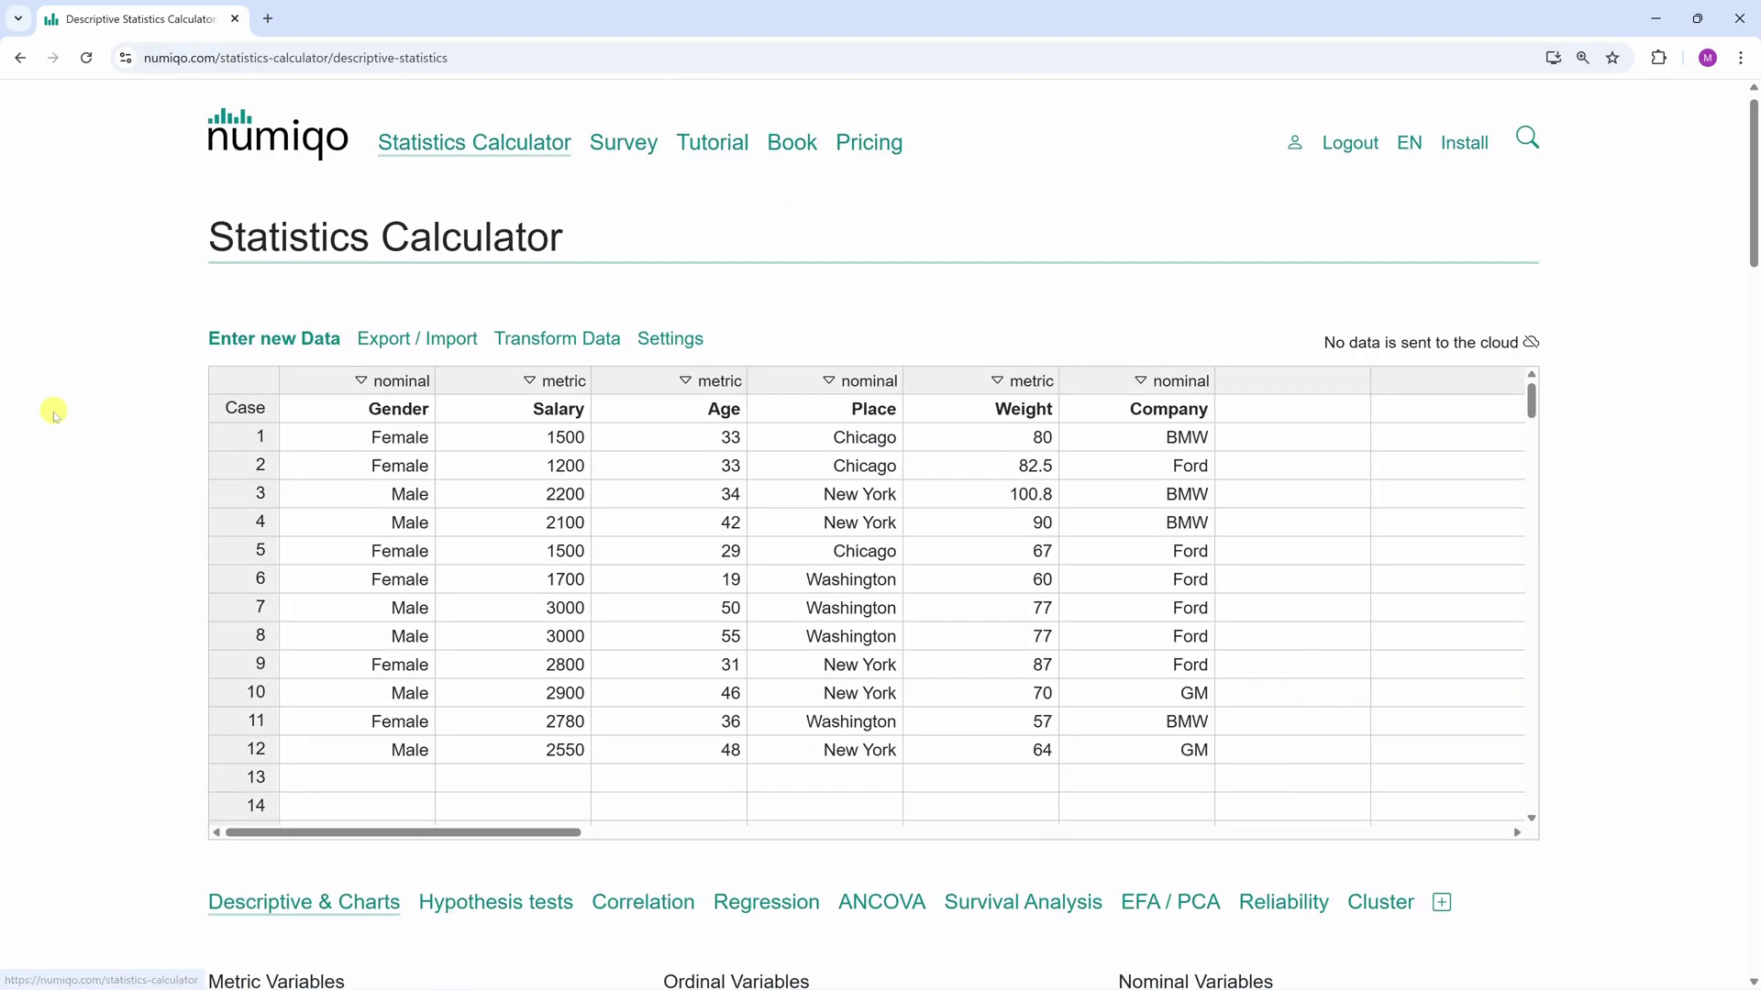
scroll(52, 412, down, 3)
Browse the Paired t-Test, Mann-Whitney and ANOVA guides, then load the Medical example data.
click(471, 462)
scroll(100, 528, down, 2)
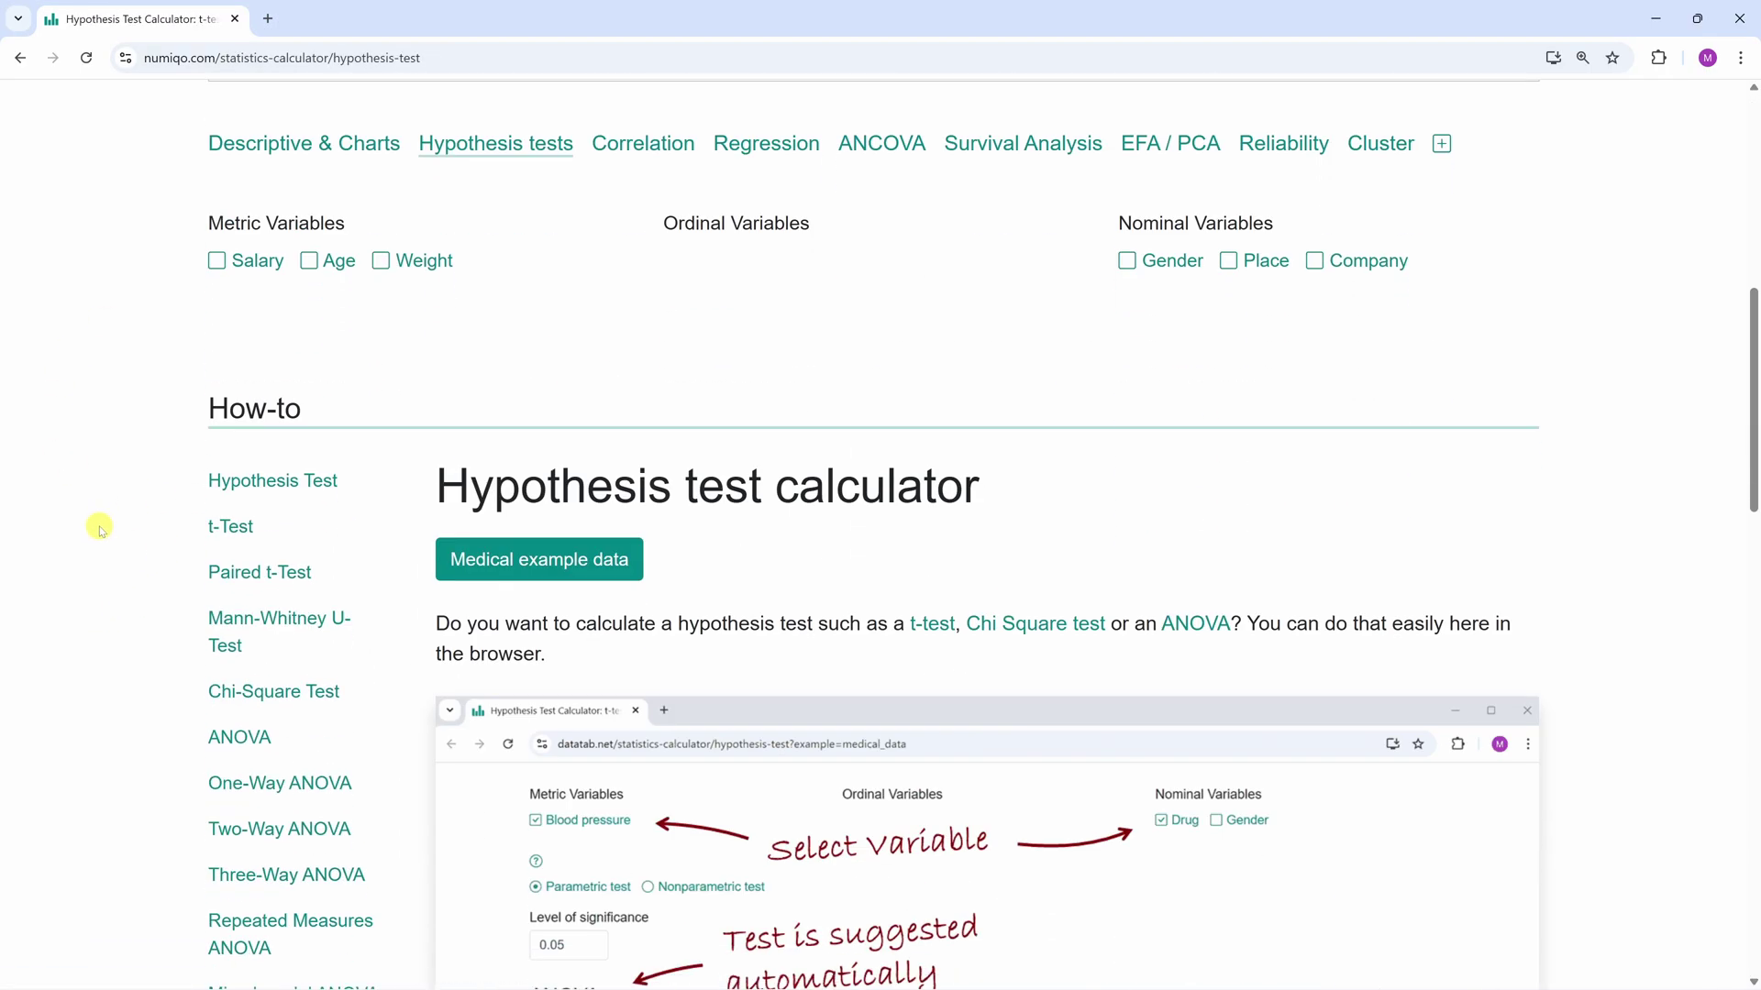
scroll(100, 527, down, 1)
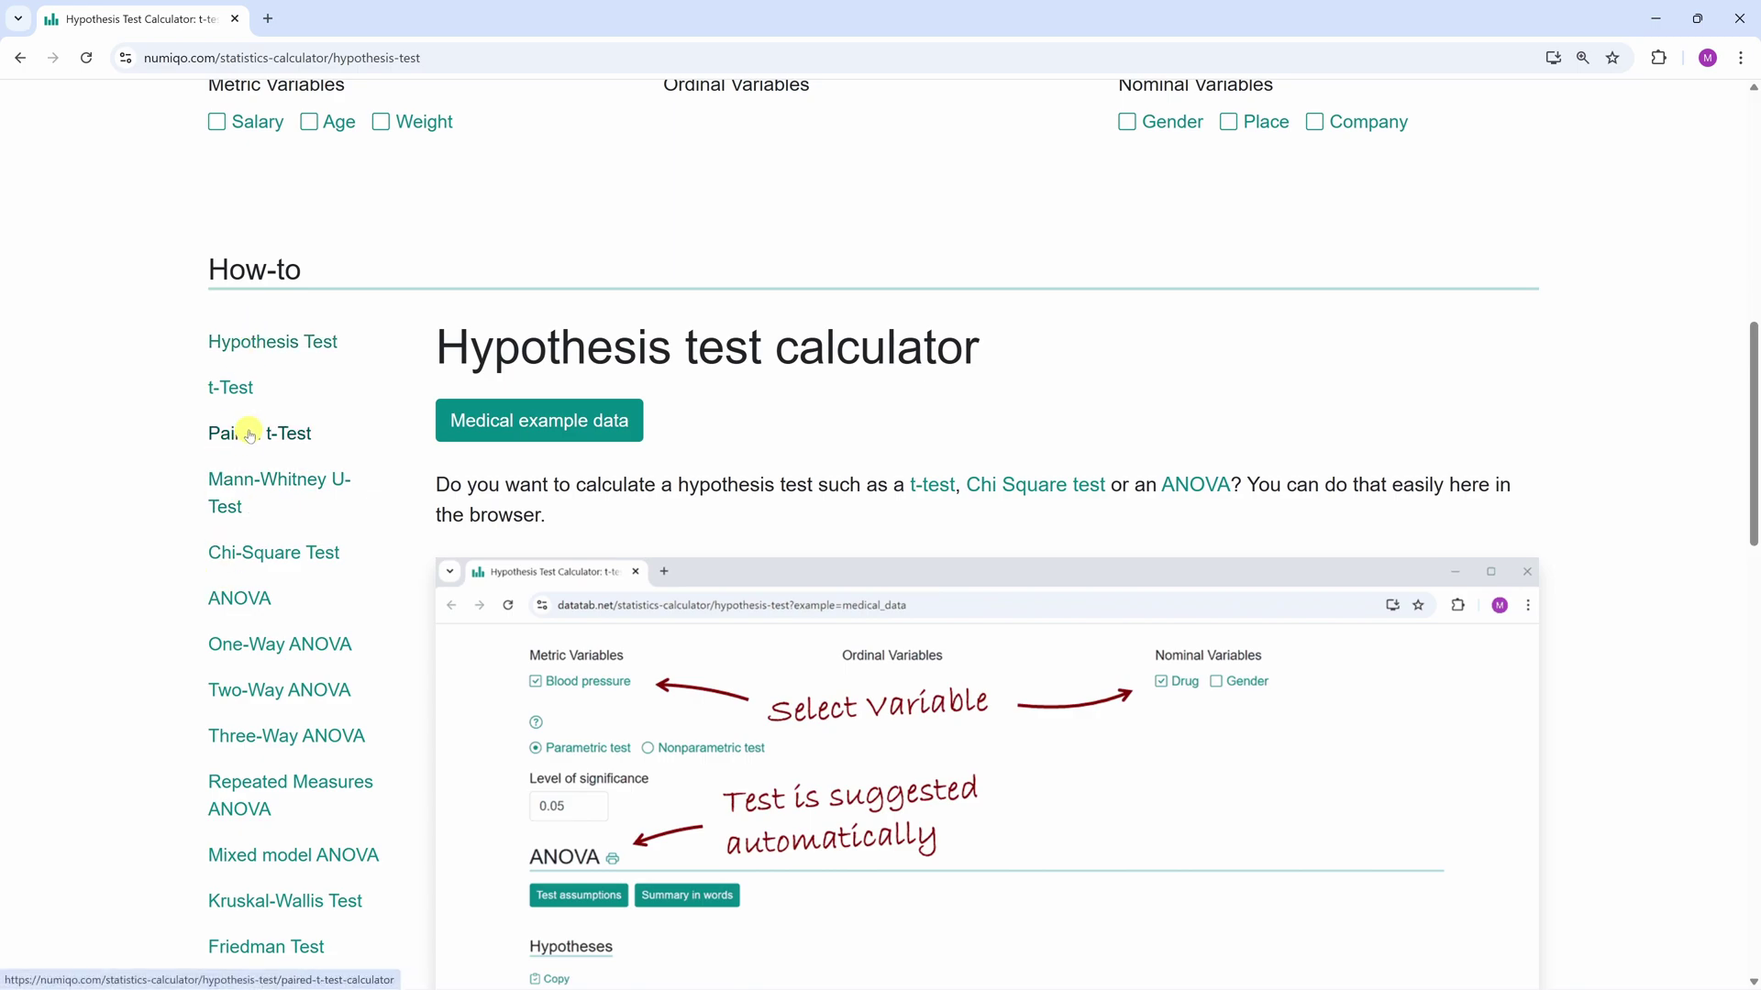
click(248, 432)
click(228, 492)
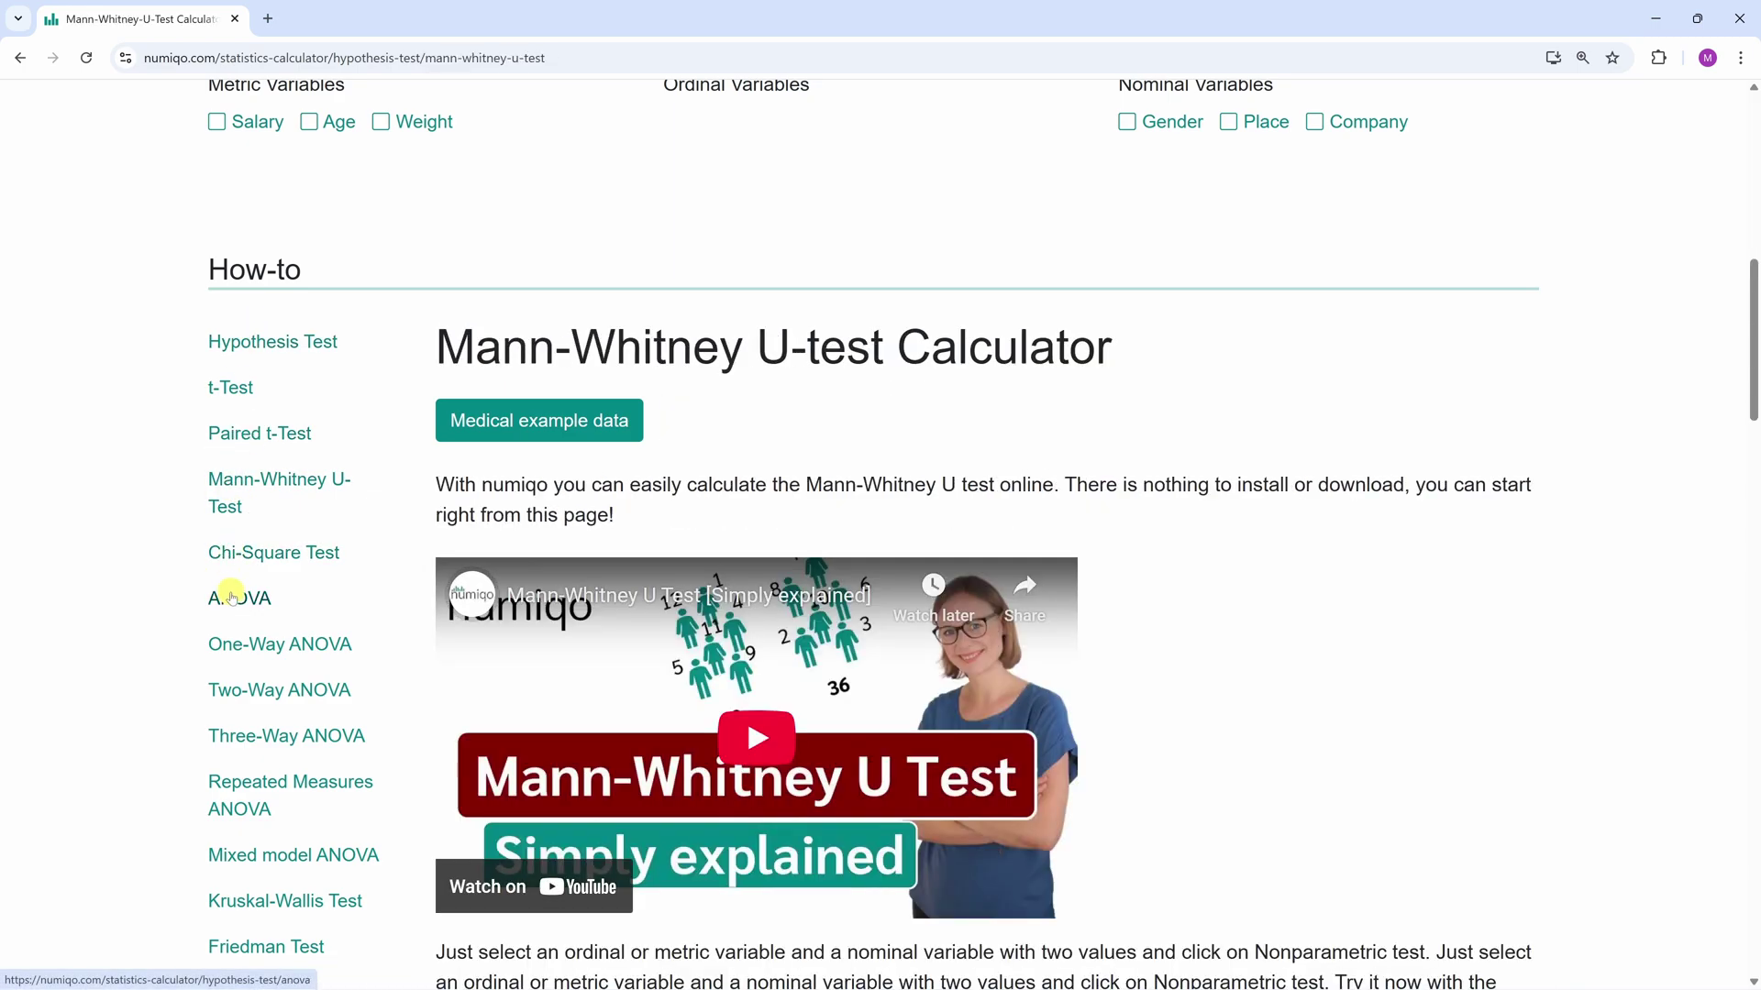
click(230, 595)
scroll(420, 516, down, 2)
scroll(417, 516, down, 1)
scroll(417, 519, up, 5)
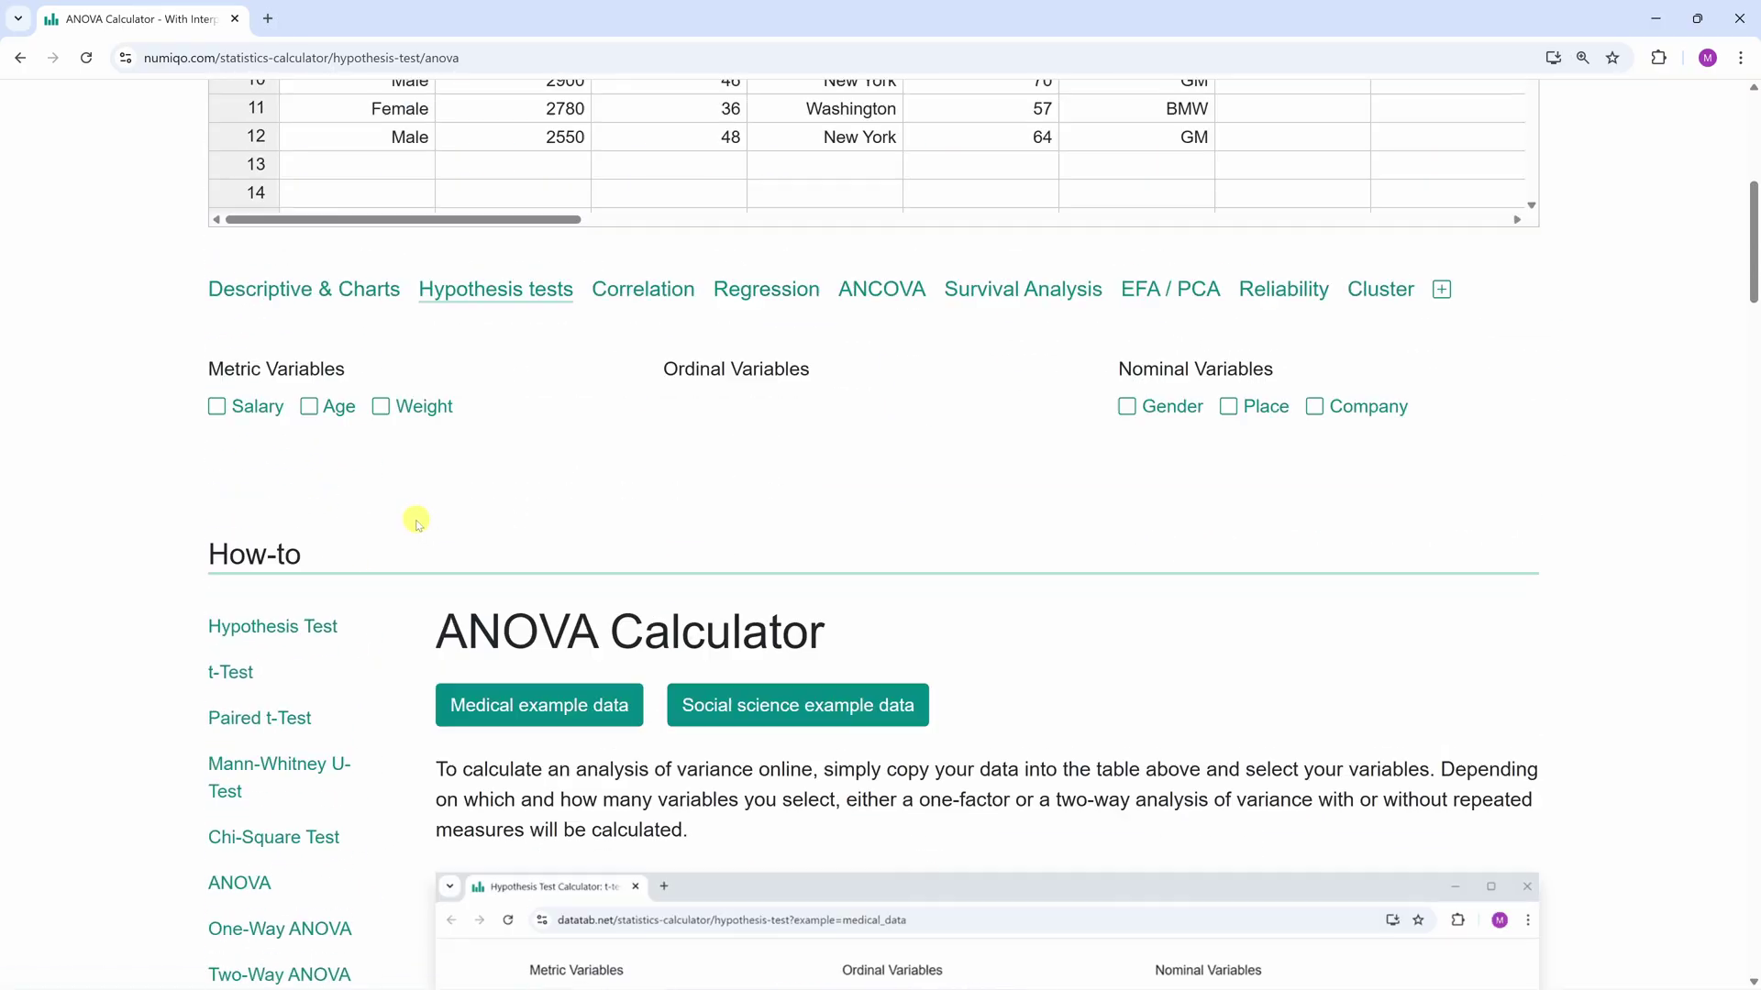
click(484, 728)
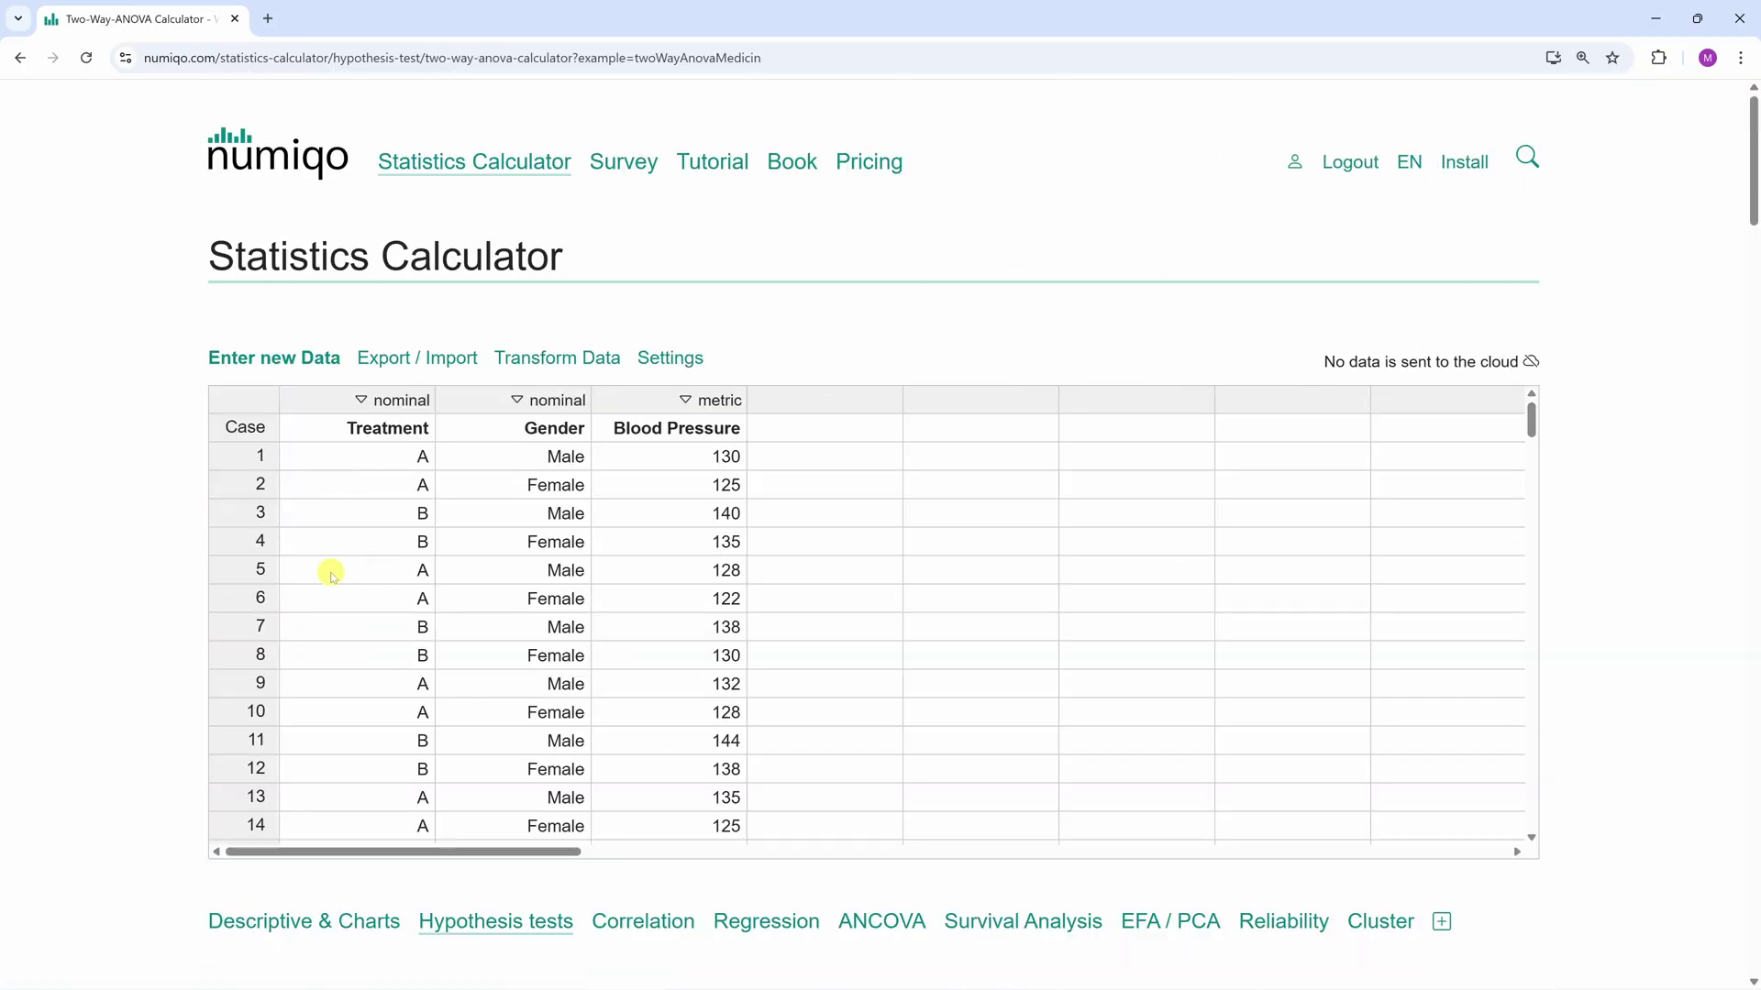
scroll(130, 571, down, 1)
scroll(117, 586, down, 2)
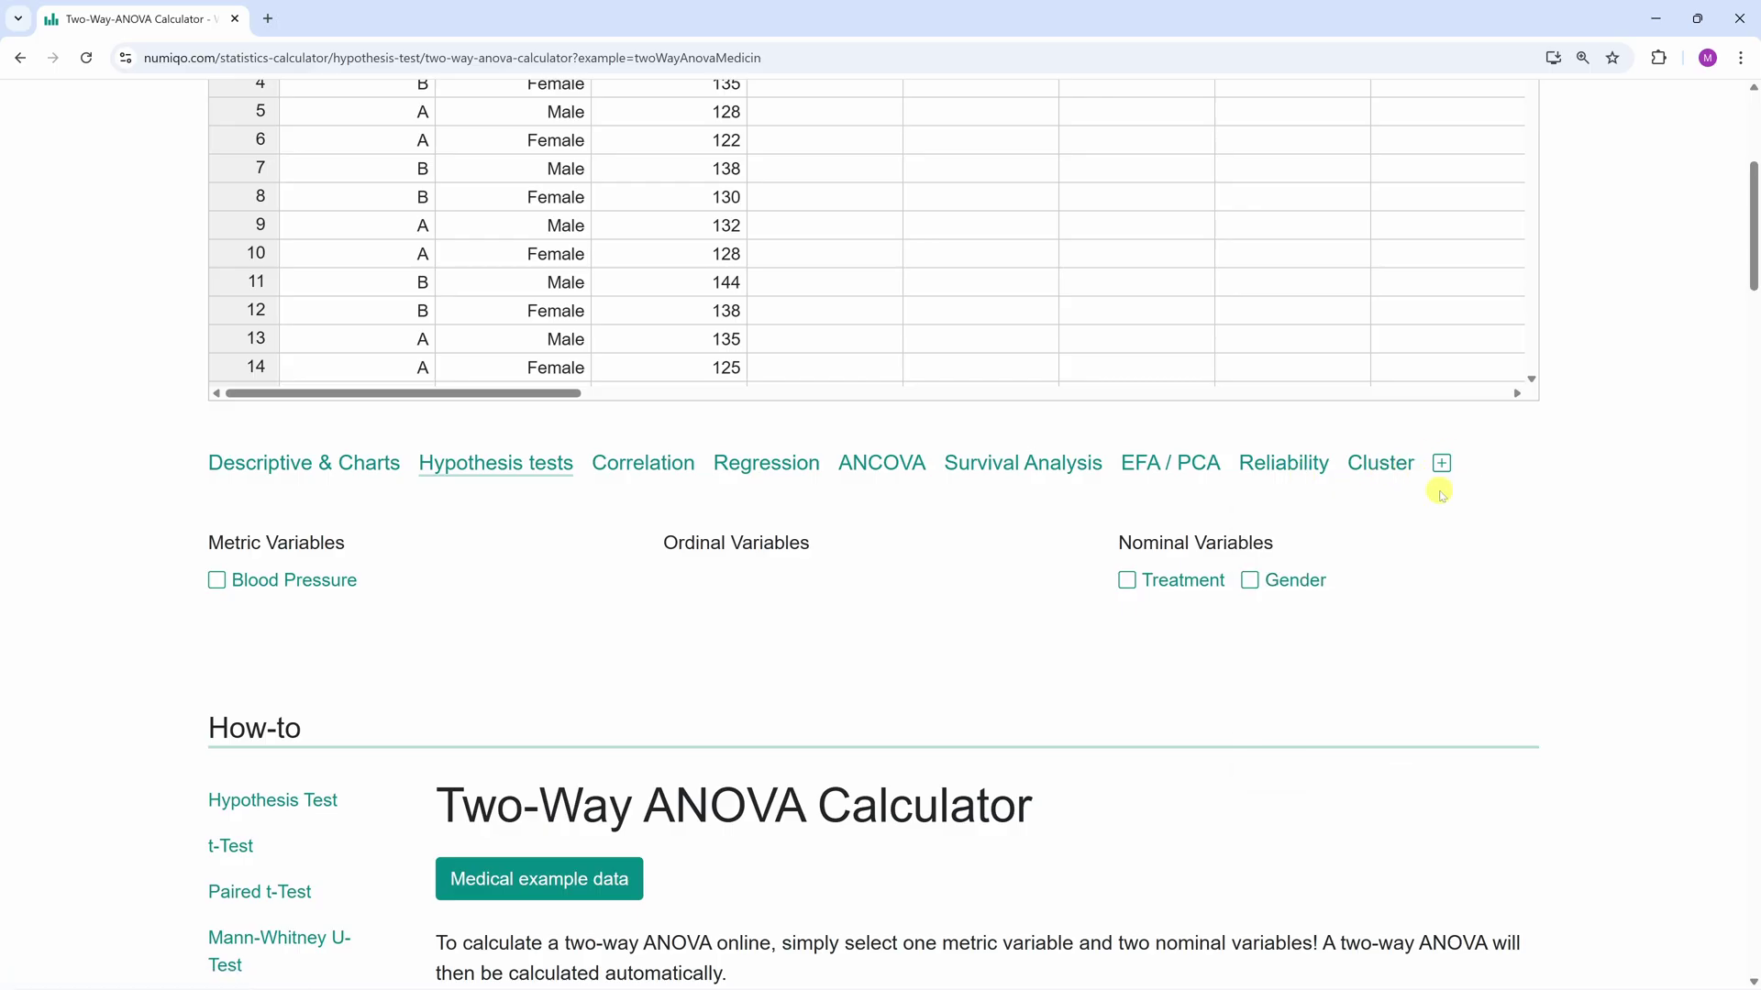
Expand the extra analysis categories and choose Measurement Systems Analysis.
click(1441, 466)
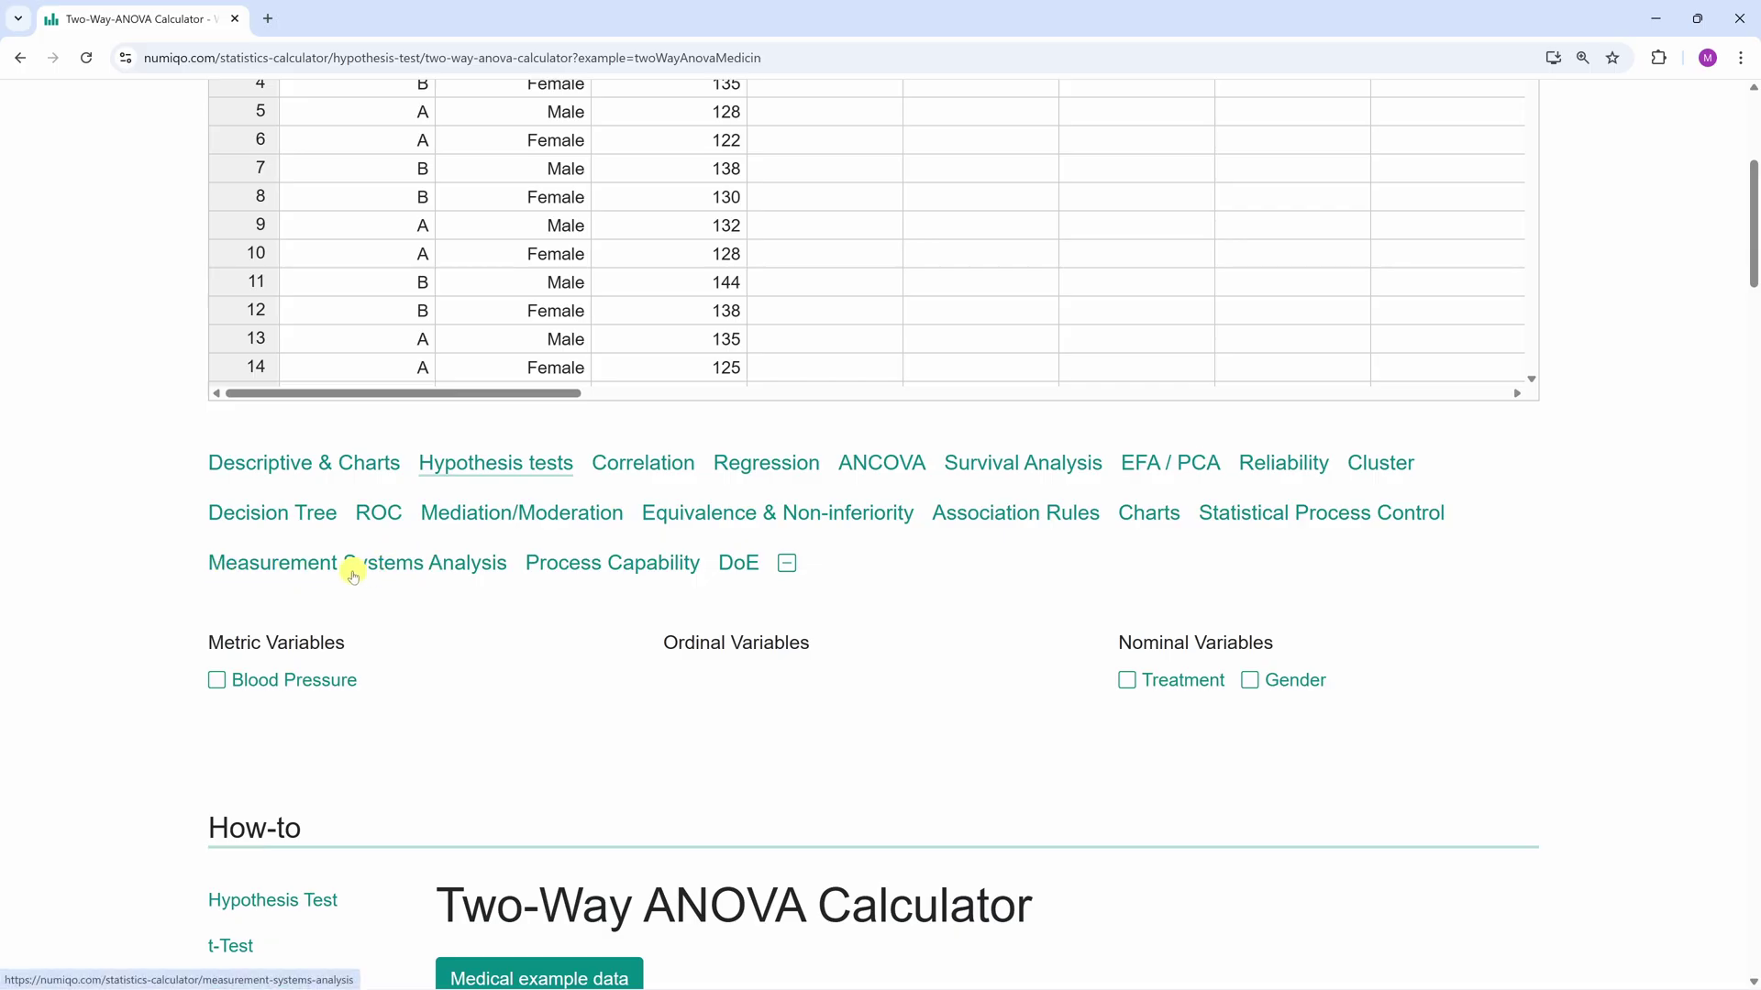
click(307, 571)
scroll(138, 550, down, 3)
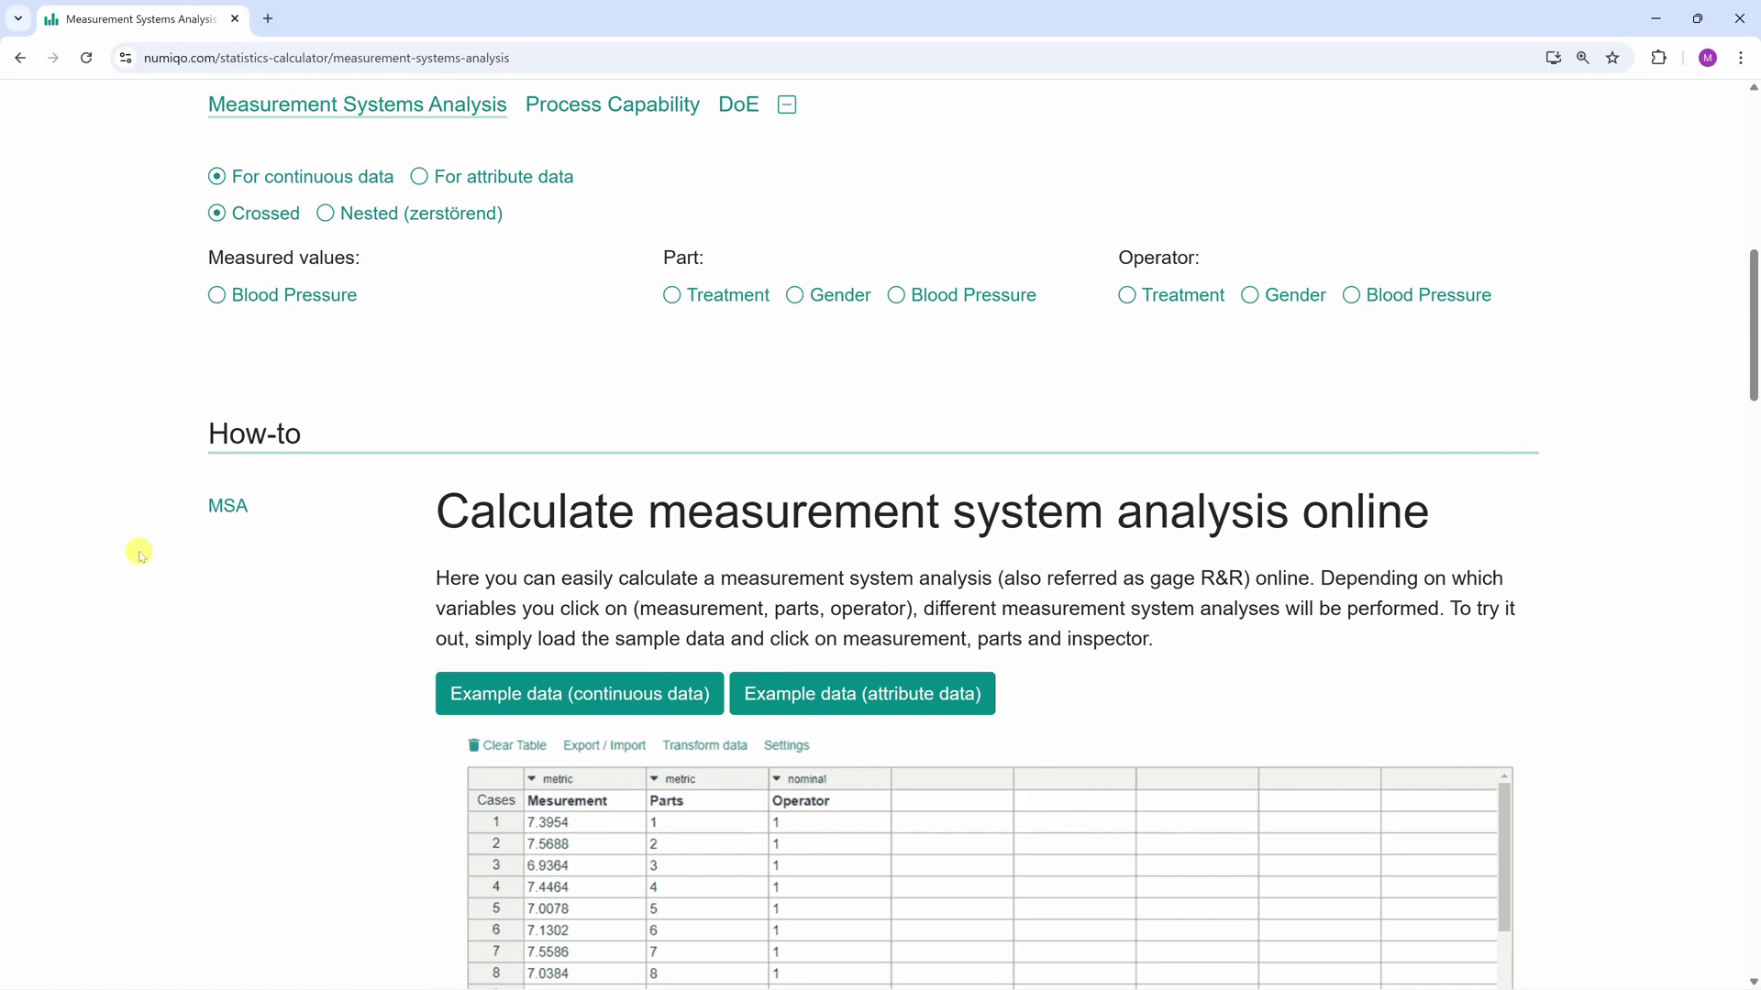
scroll(193, 463, up, 1)
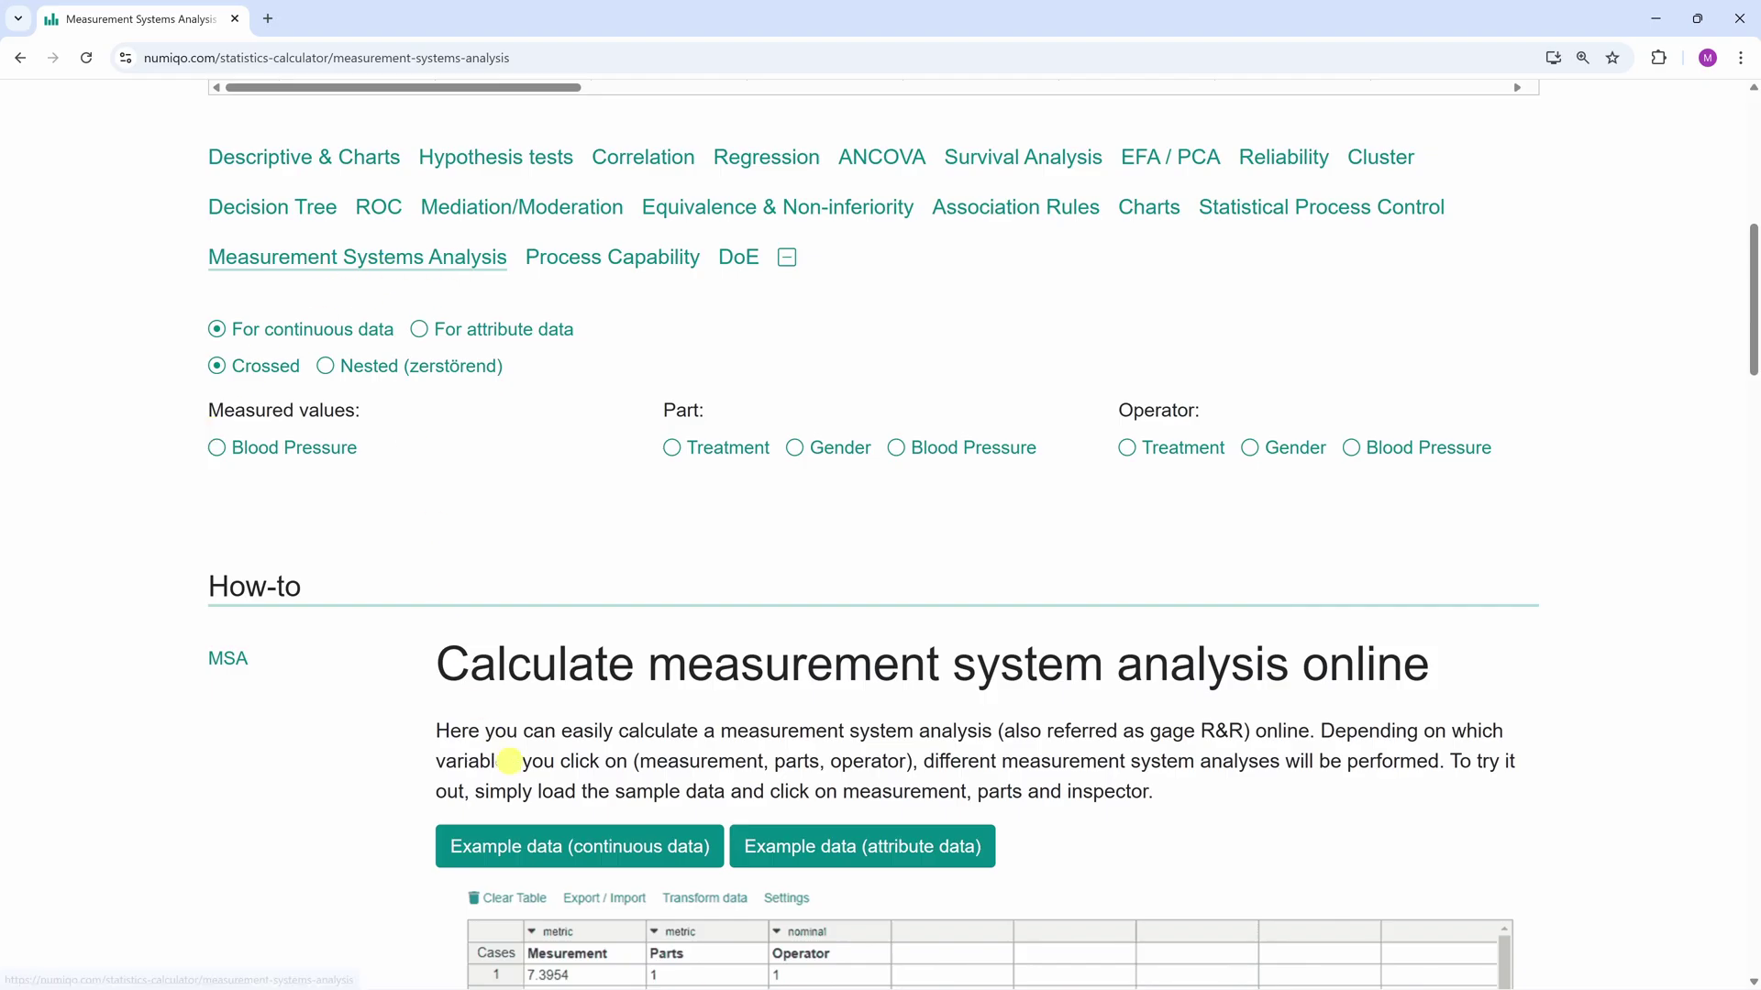
Analyse the continuous example data by Mesurement, Parts and Operator with tolerance 2, then preview printing.
click(530, 852)
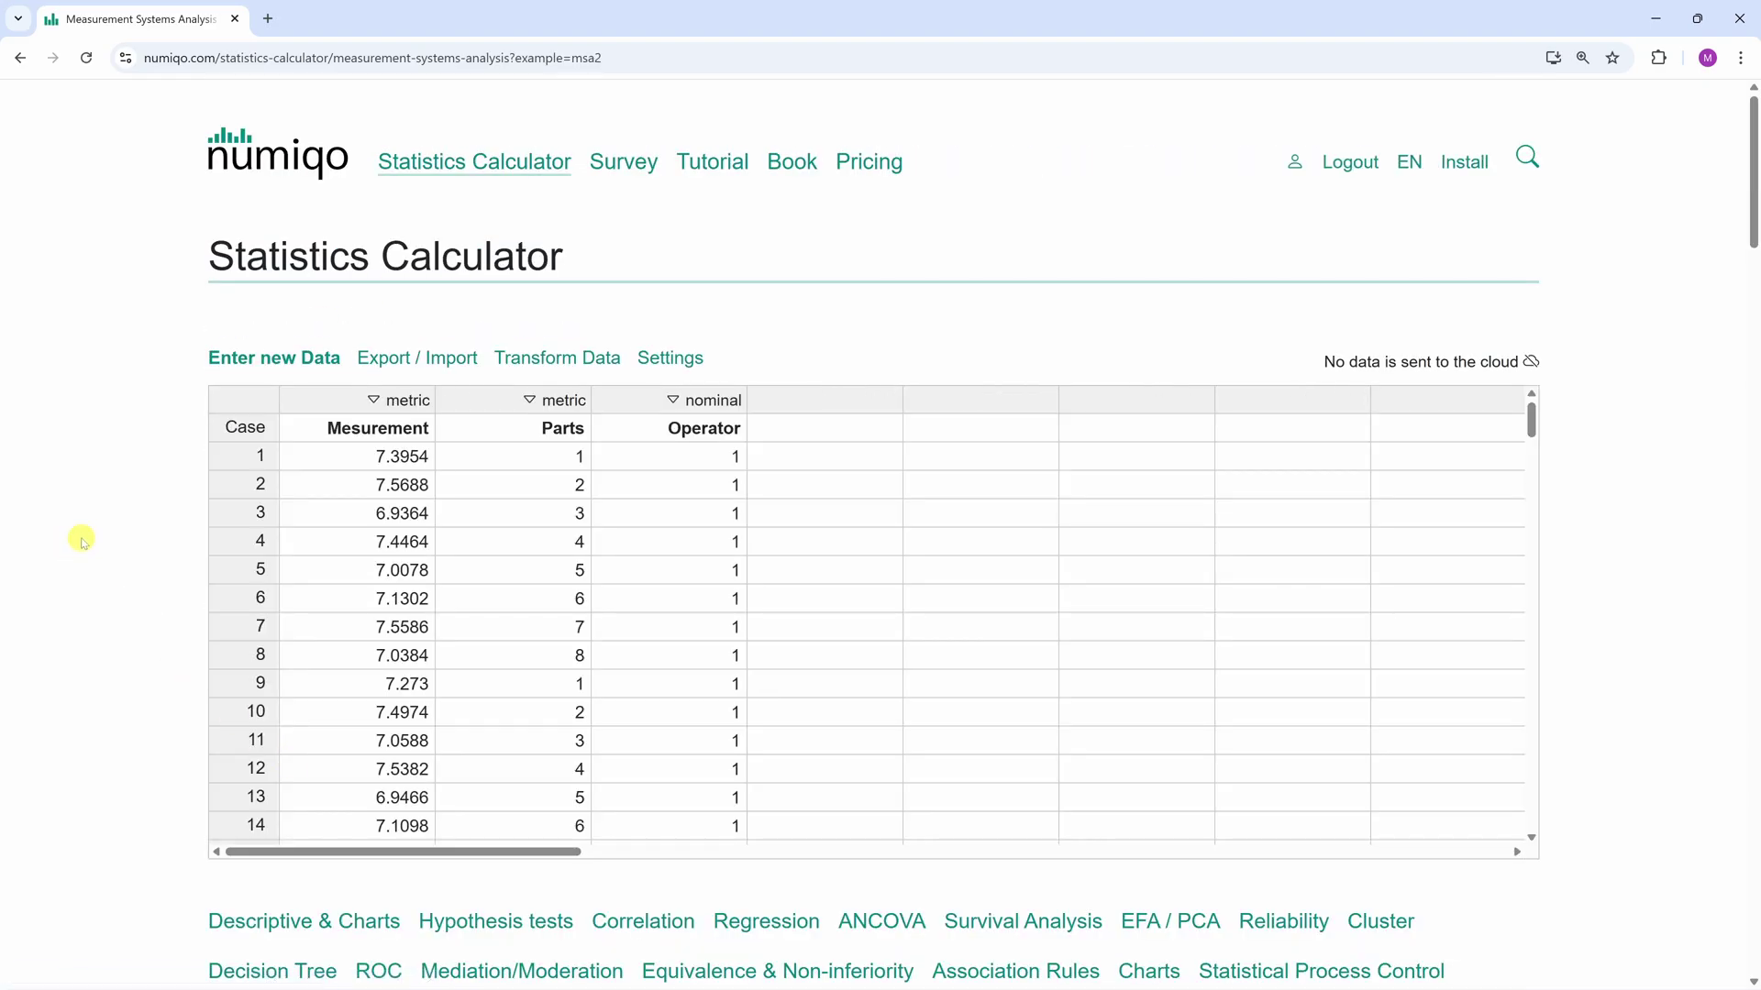
scroll(82, 541, down, 2)
scroll(82, 550, down, 1)
scroll(180, 746, down, 1)
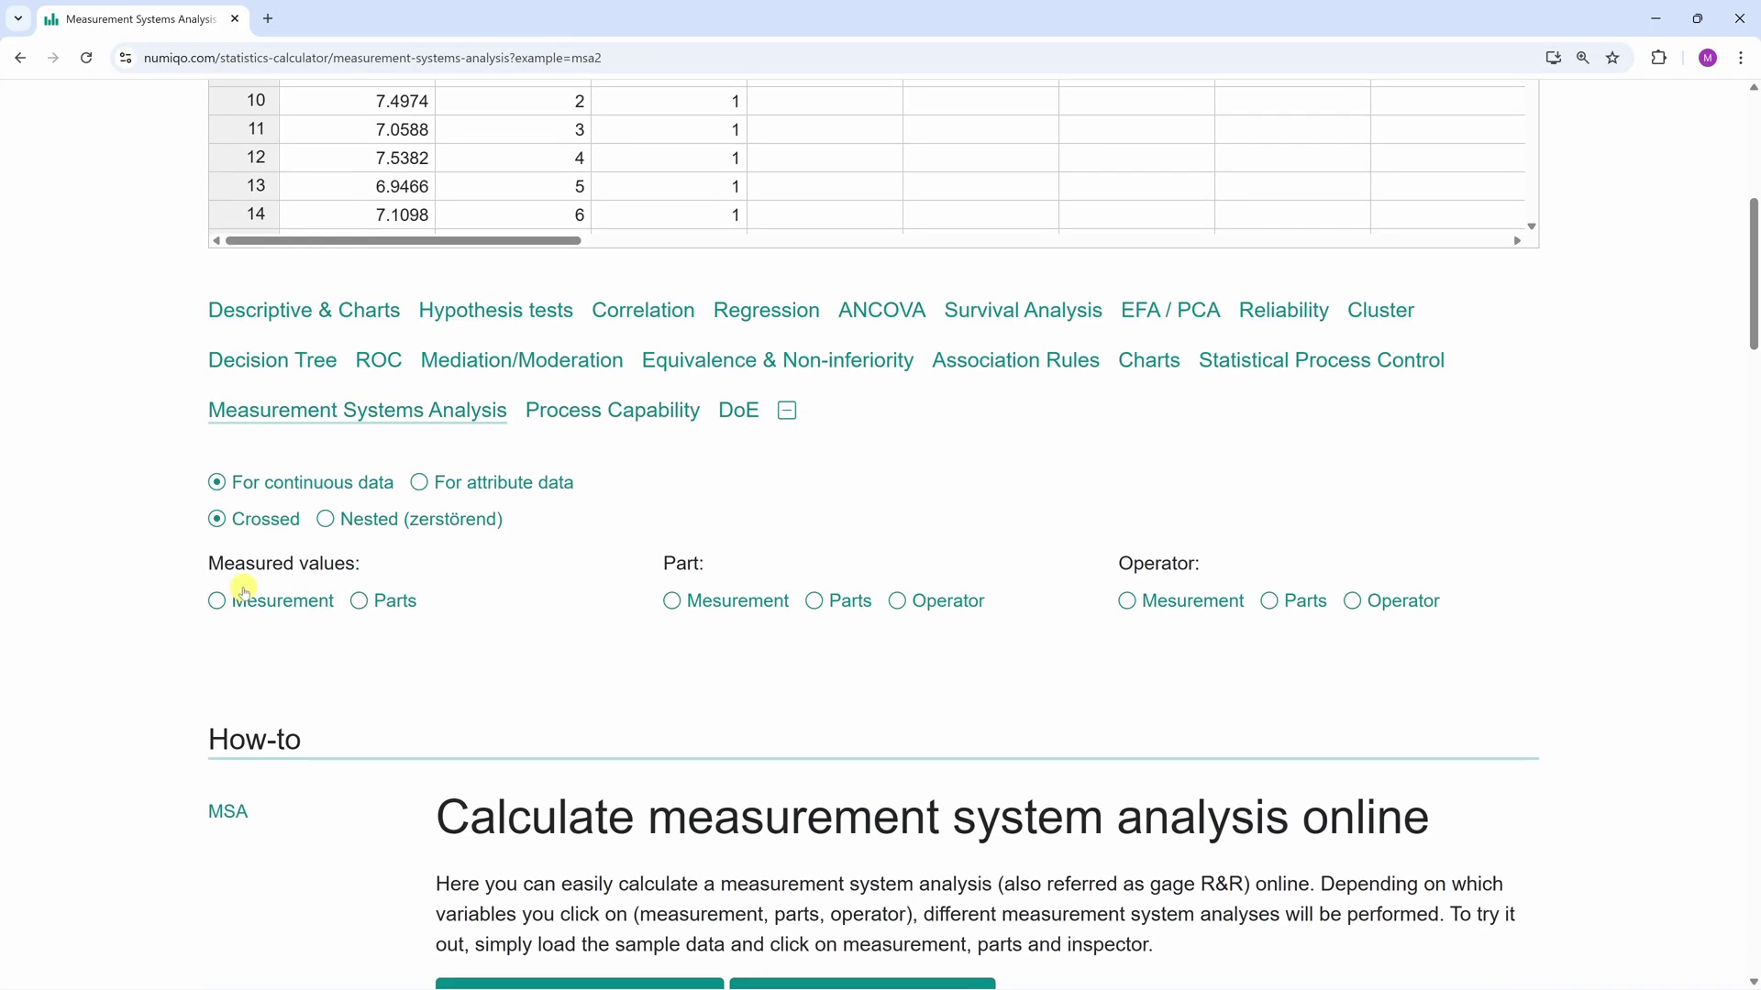
click(242, 600)
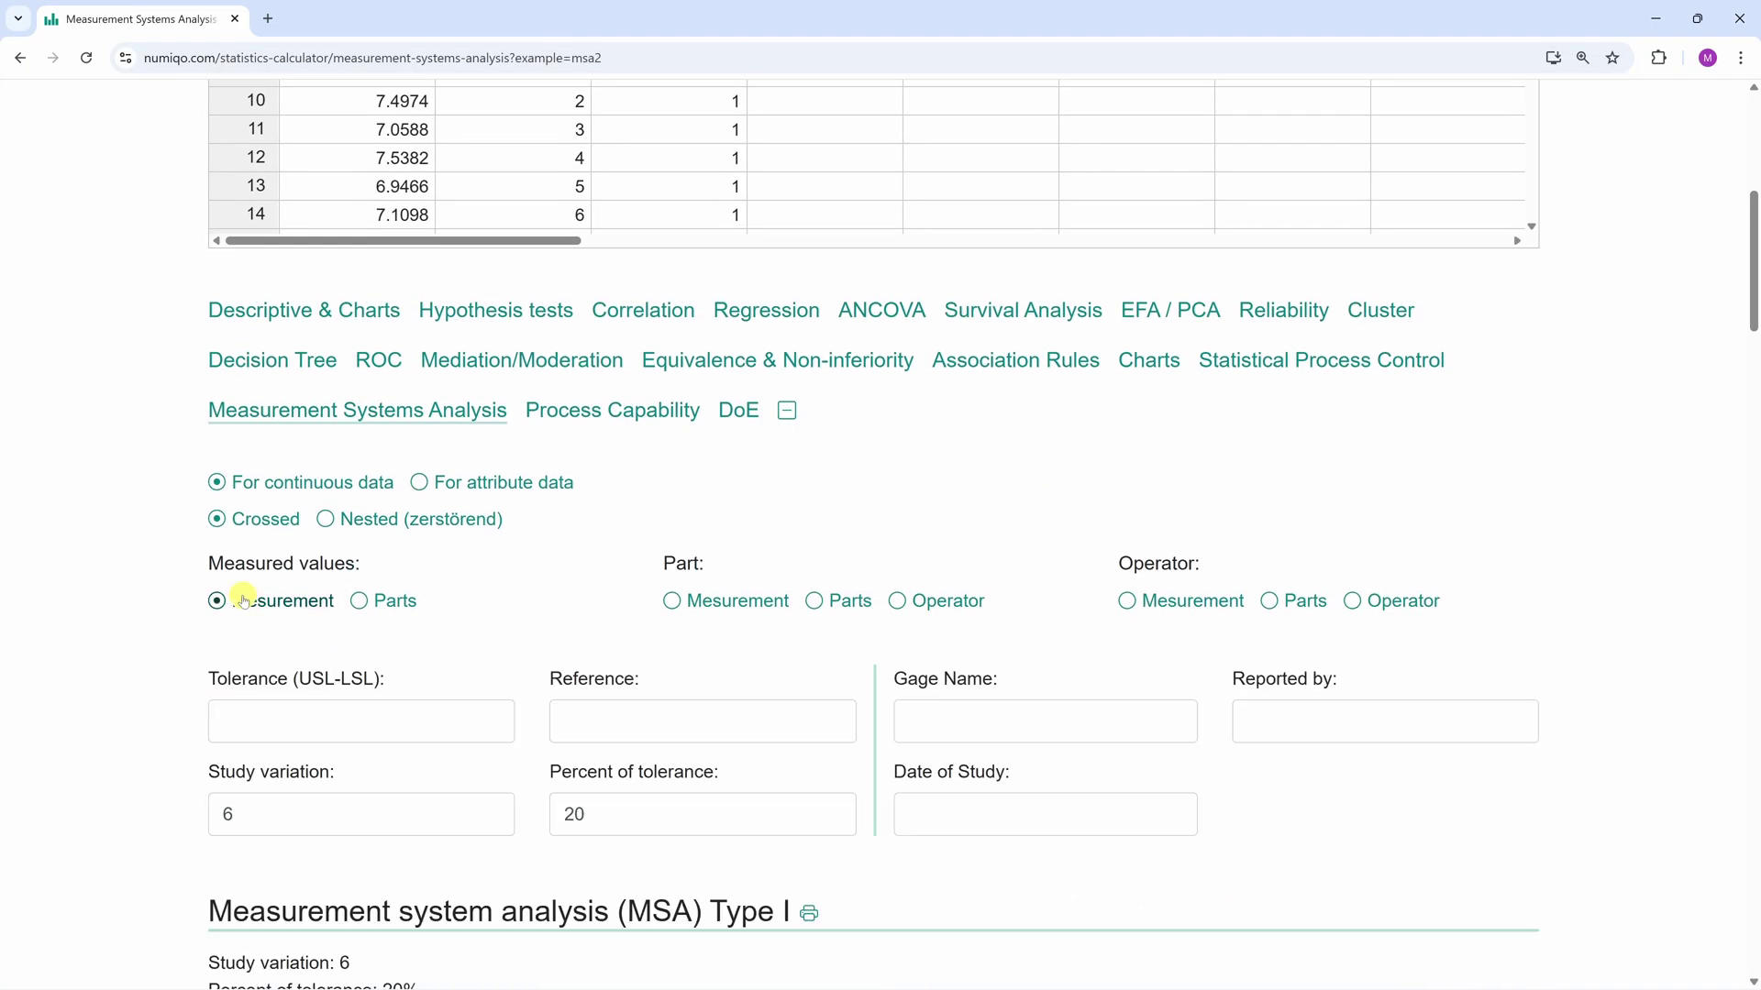
click(849, 609)
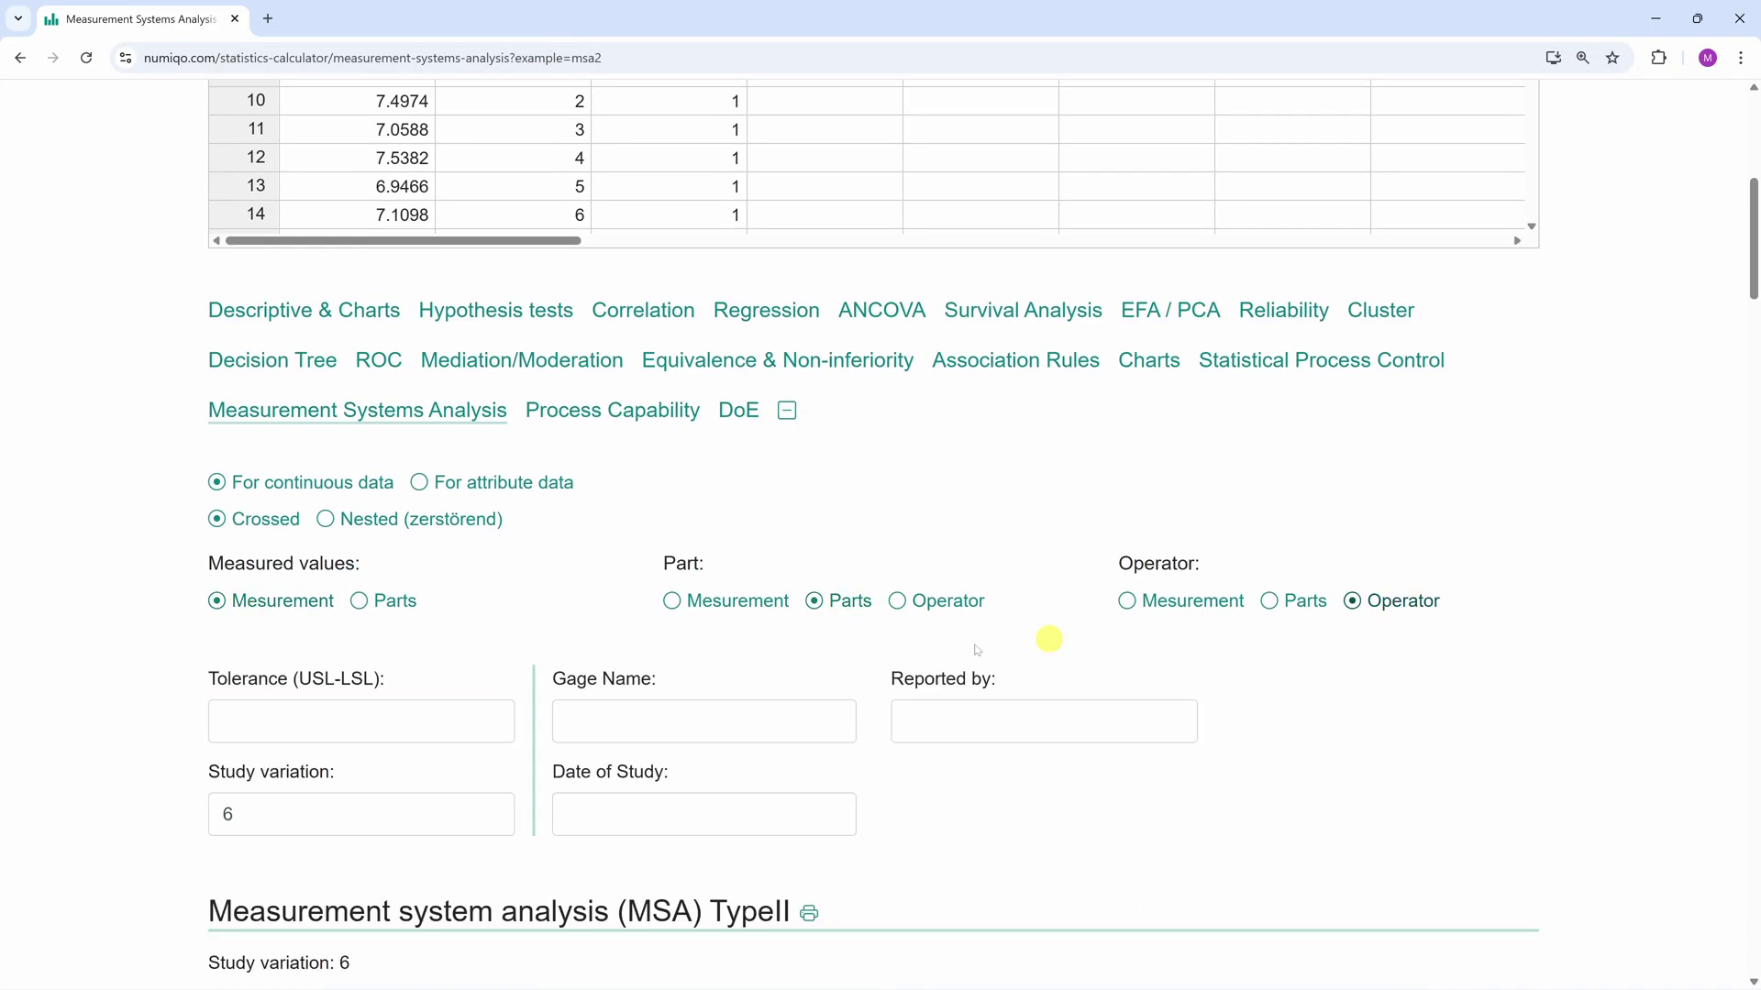
click(393, 727)
text(2)
scroll(84, 683, down, 2)
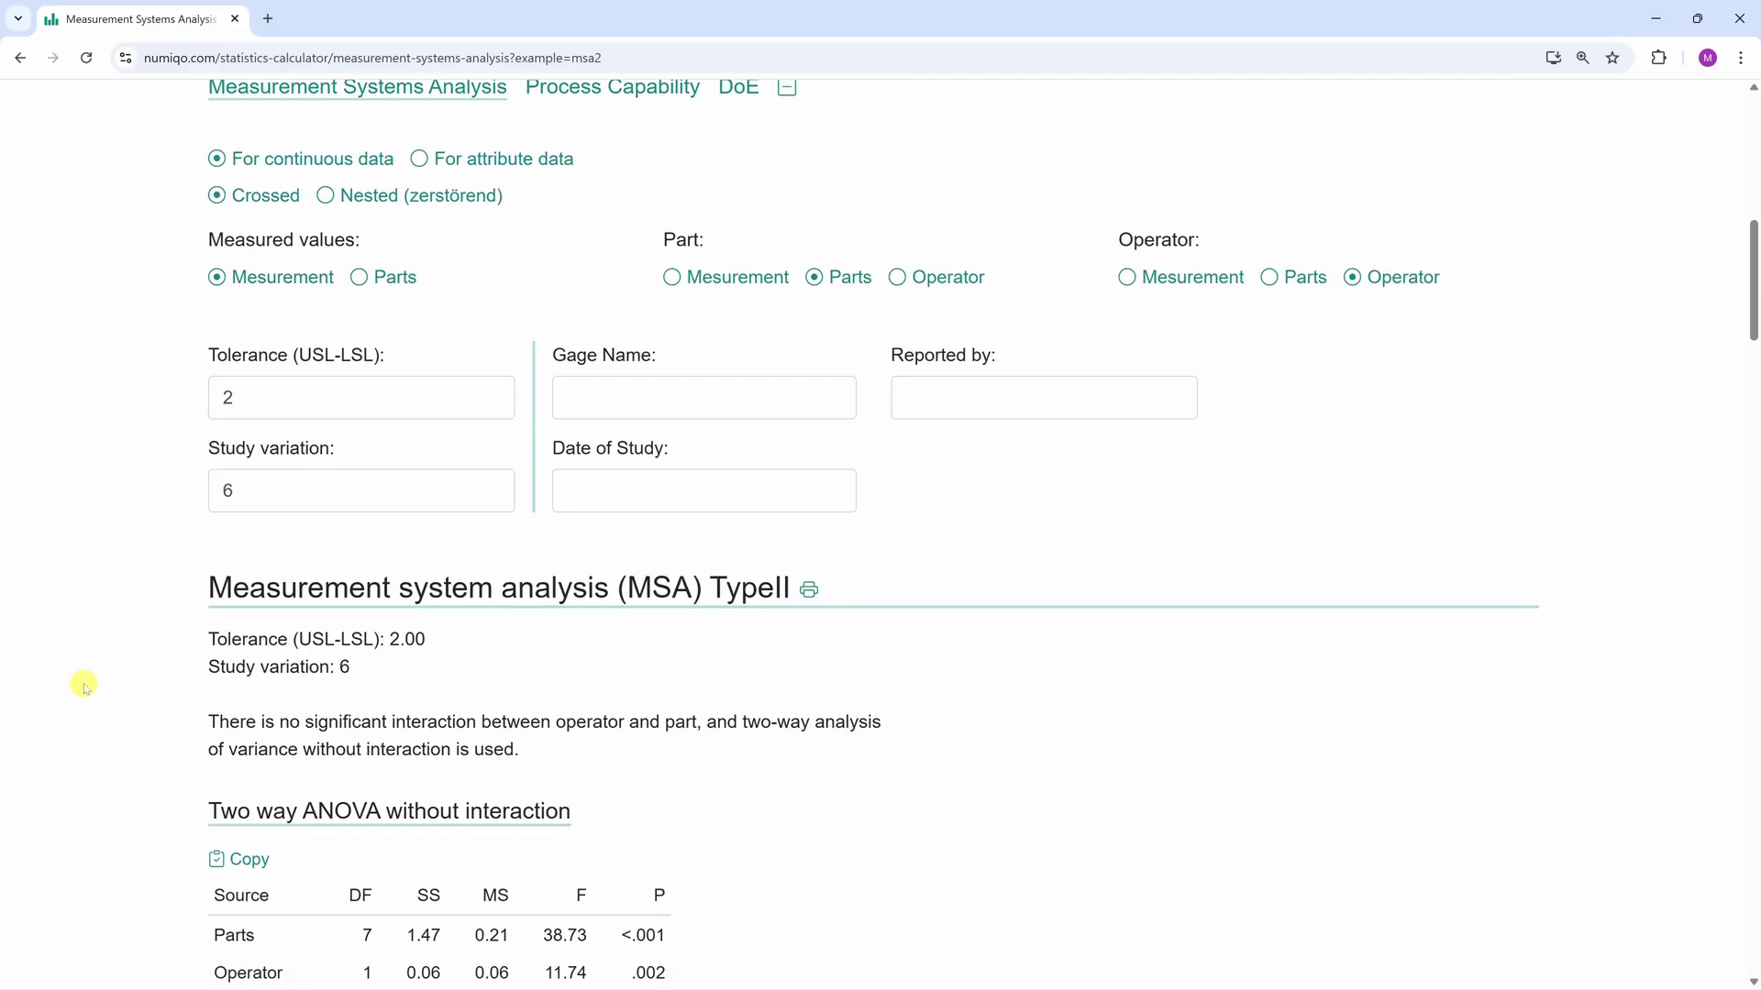
scroll(84, 683, down, 4)
scroll(84, 684, down, 3)
scroll(84, 684, down, 3)
scroll(87, 679, up, 4)
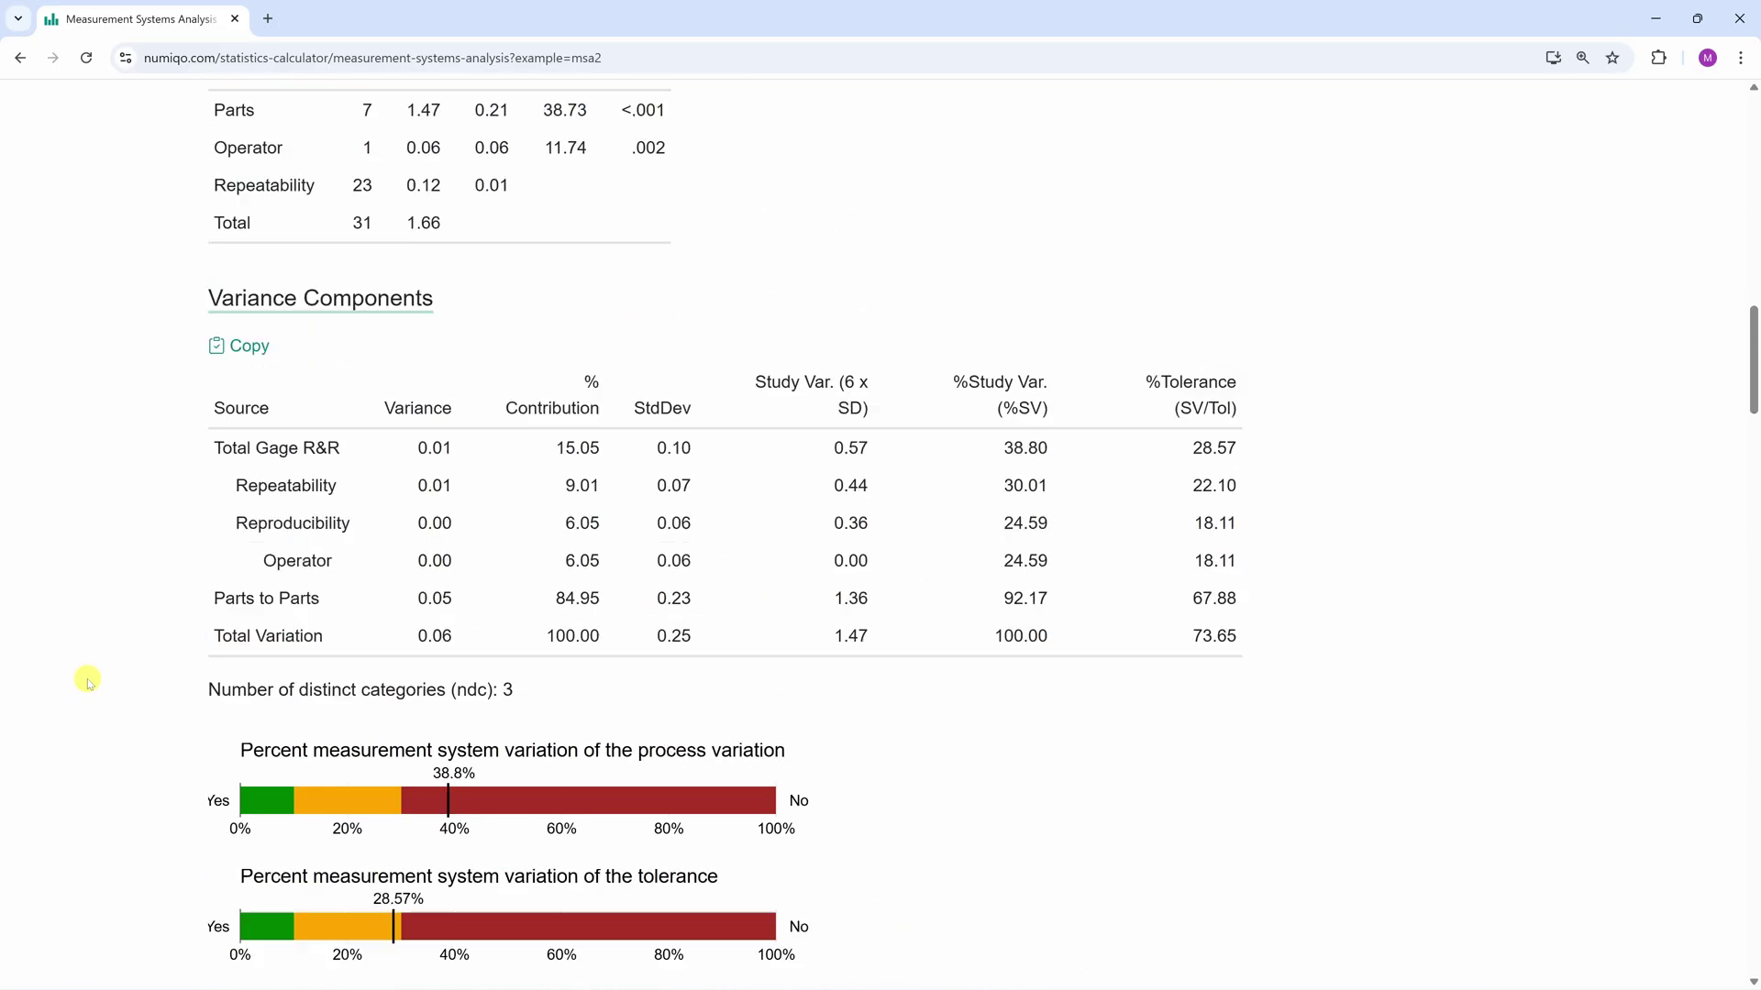
scroll(87, 680, up, 5)
key(ctrl+p)
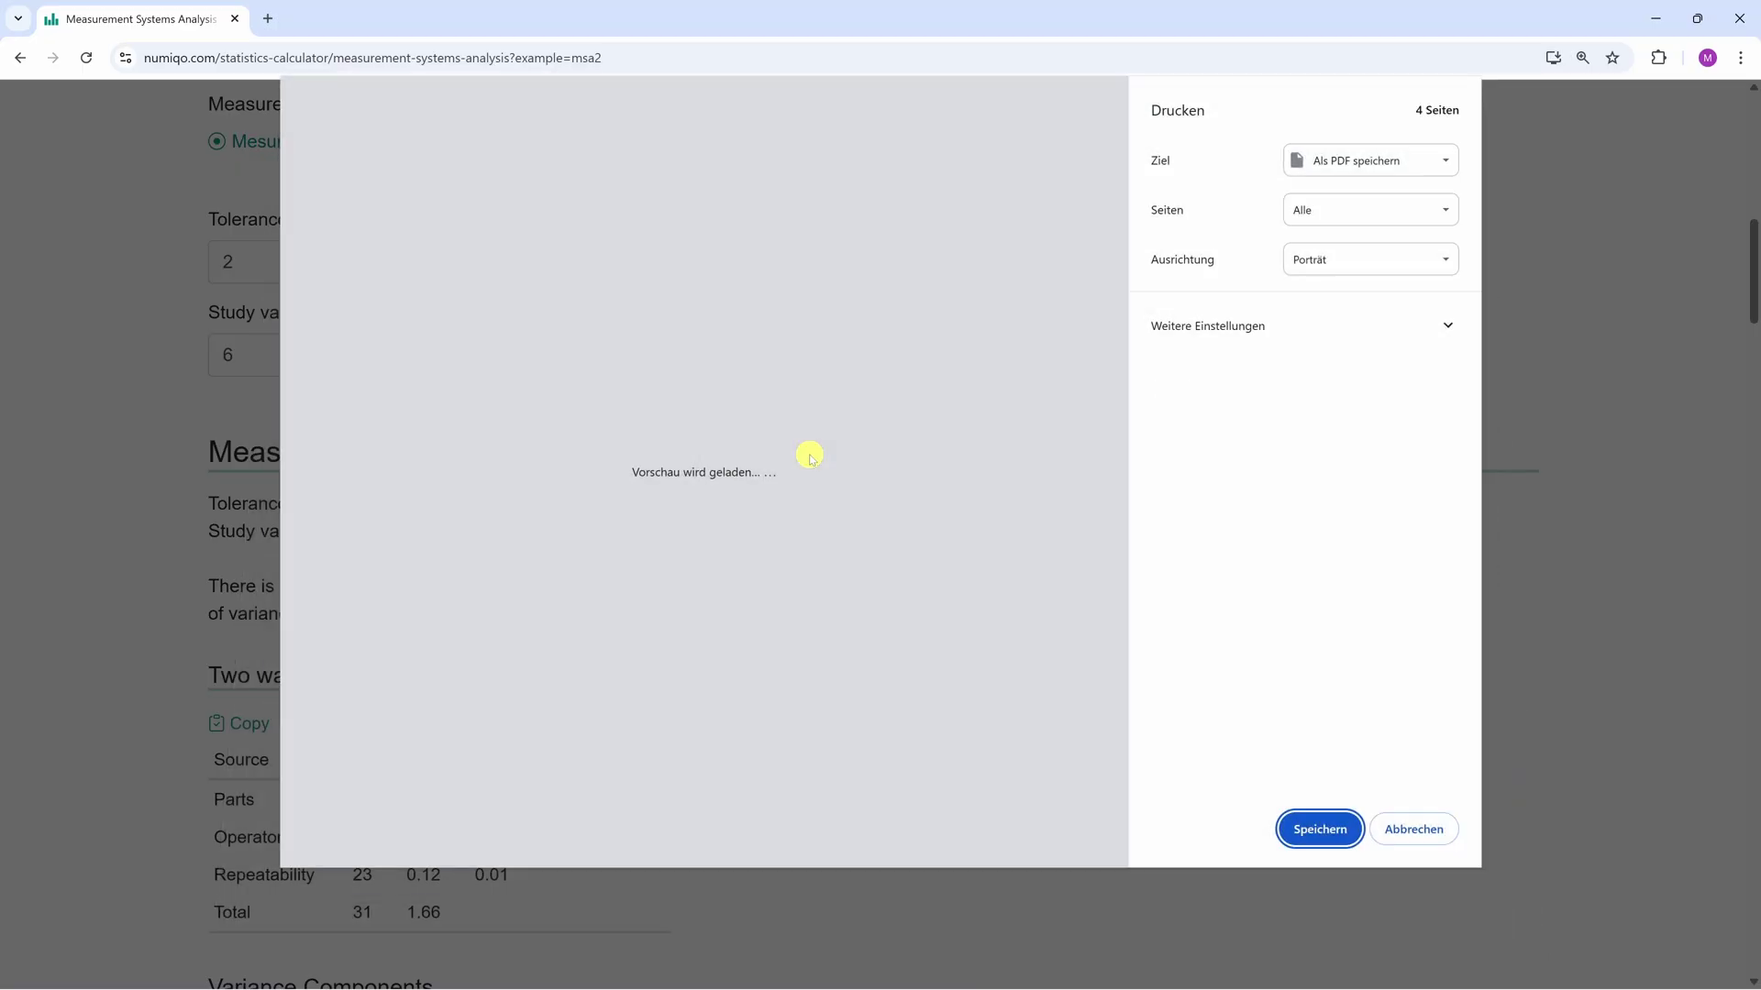
scroll(771, 440, down, 3)
scroll(738, 452, down, 4)
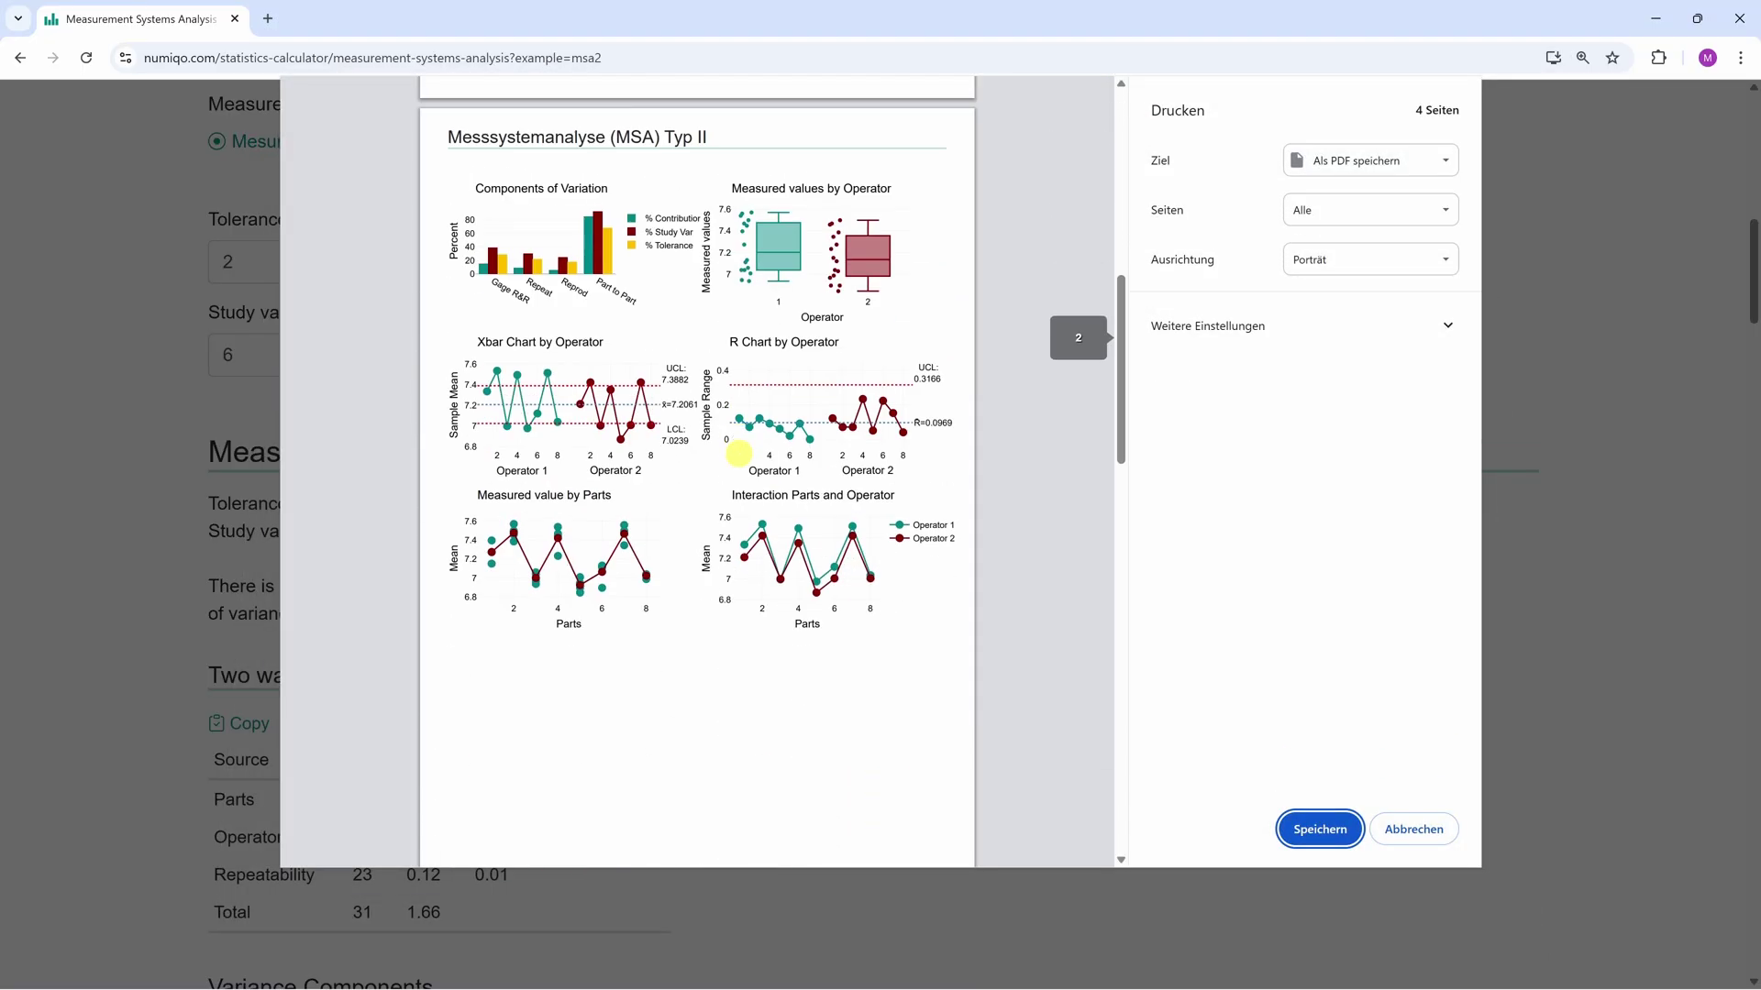
Cancel the Chrome print dialog to return to the tolerance-2 Type II results.
click(1415, 830)
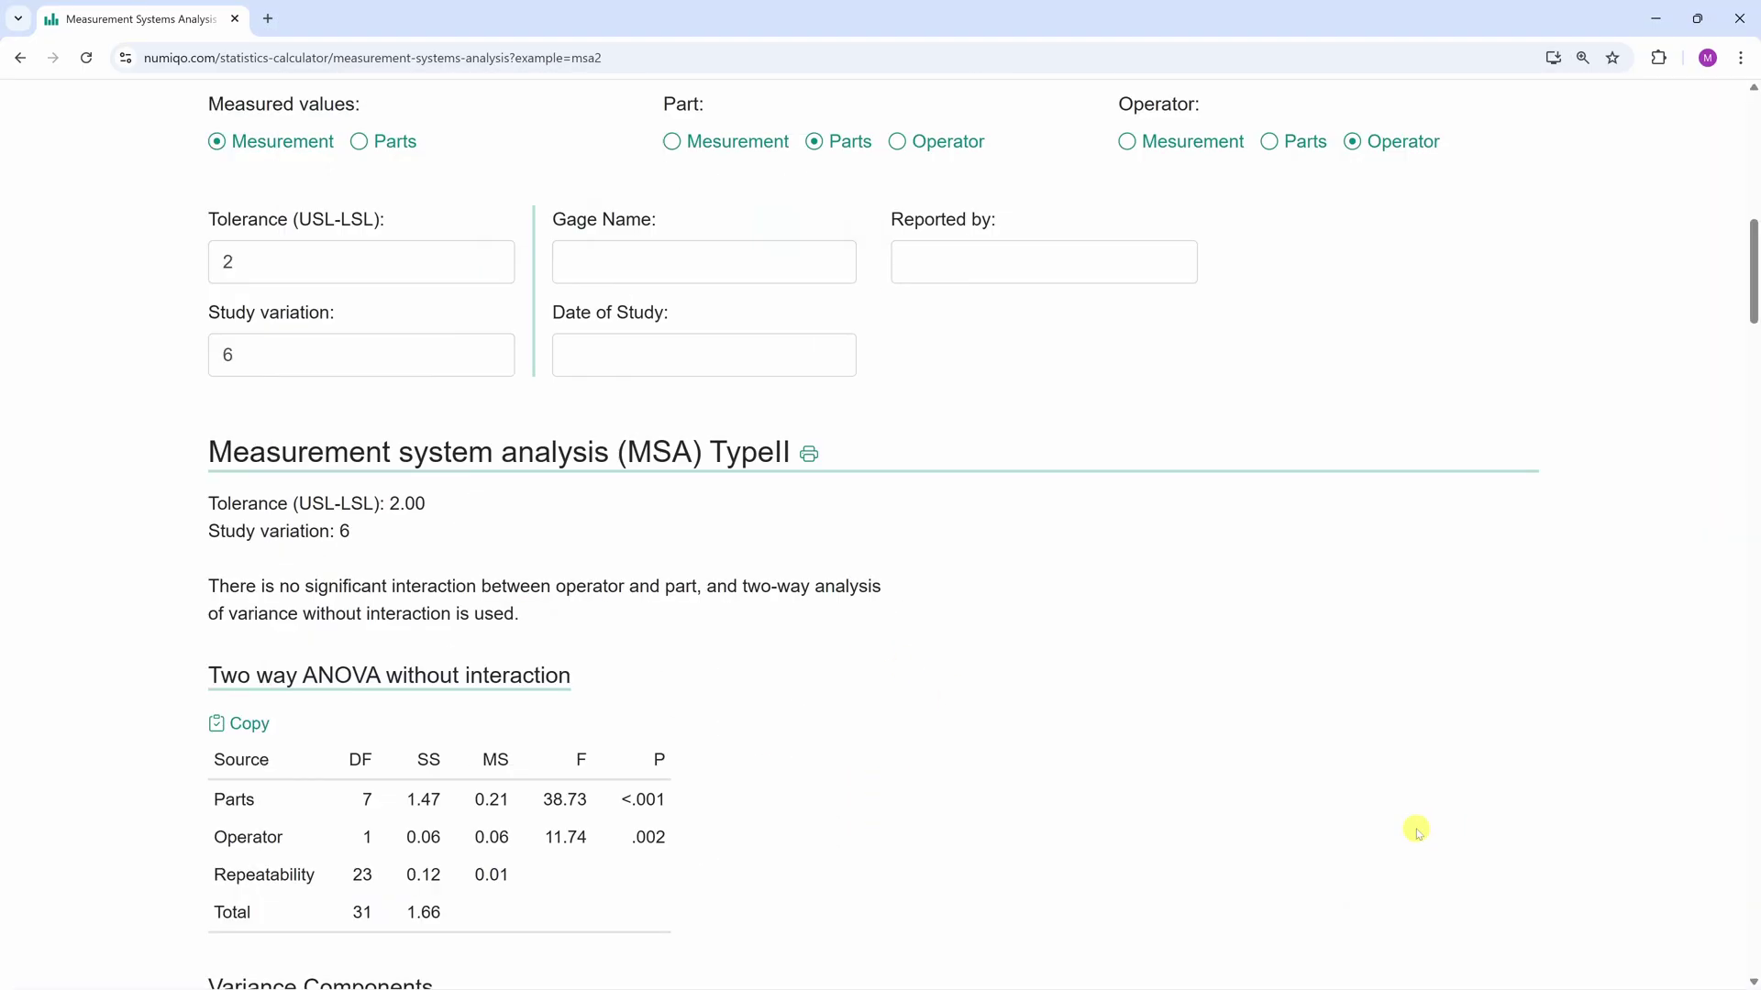